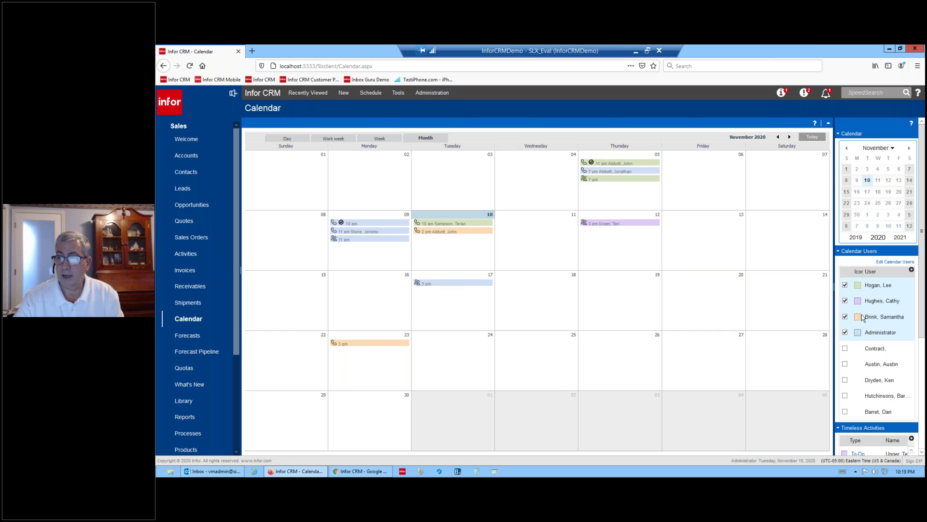
Hide the third listed user's activities on the November 2020 calendar and show them again
left_click(845, 316)
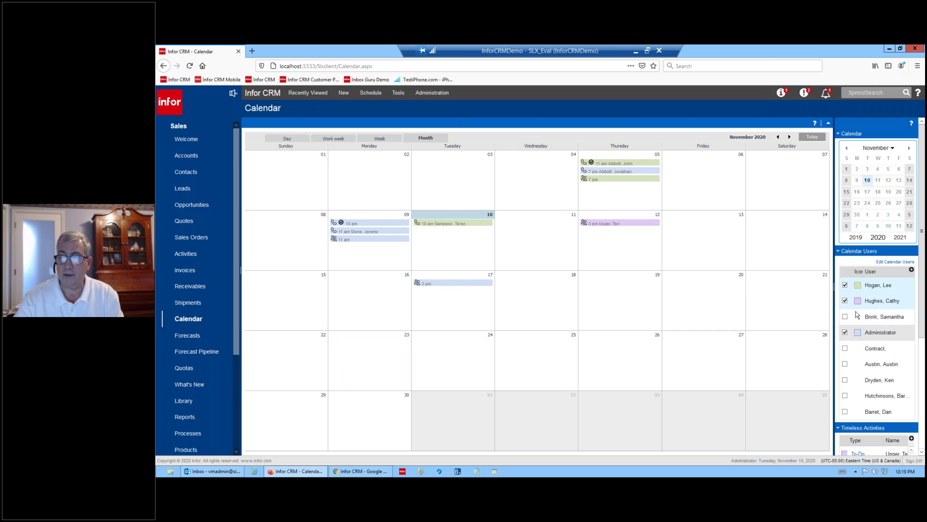
left_click(845, 317)
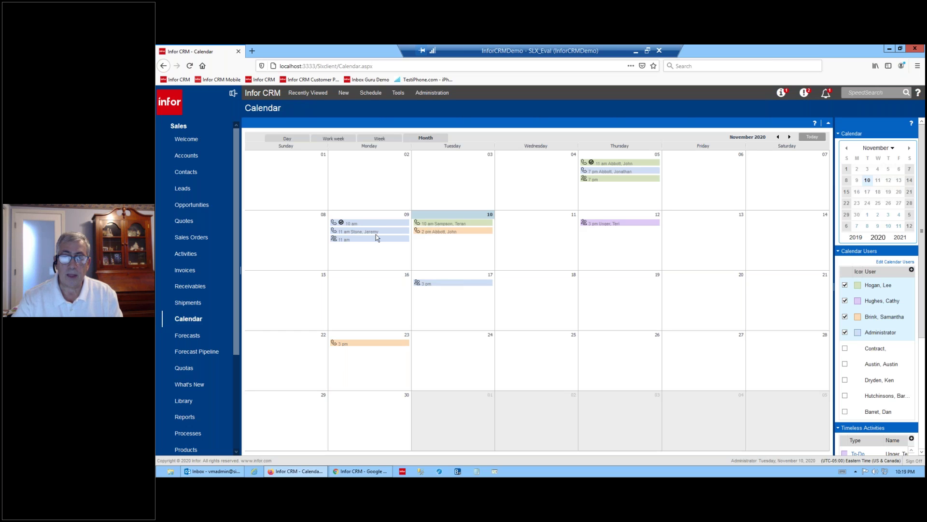
Open the 11 am meeting on November 9 and examine its association types and the Sales Order lookup
mouse_move(376, 237)
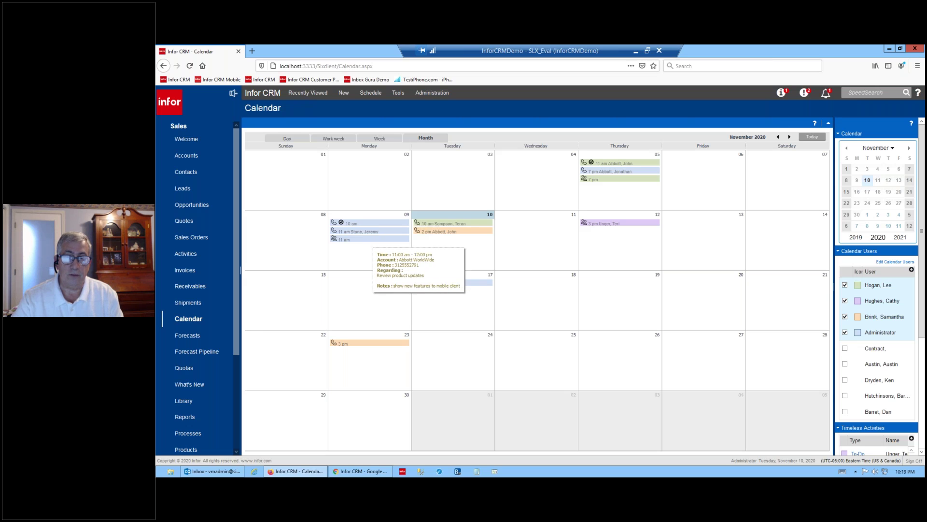
double_click(376, 239)
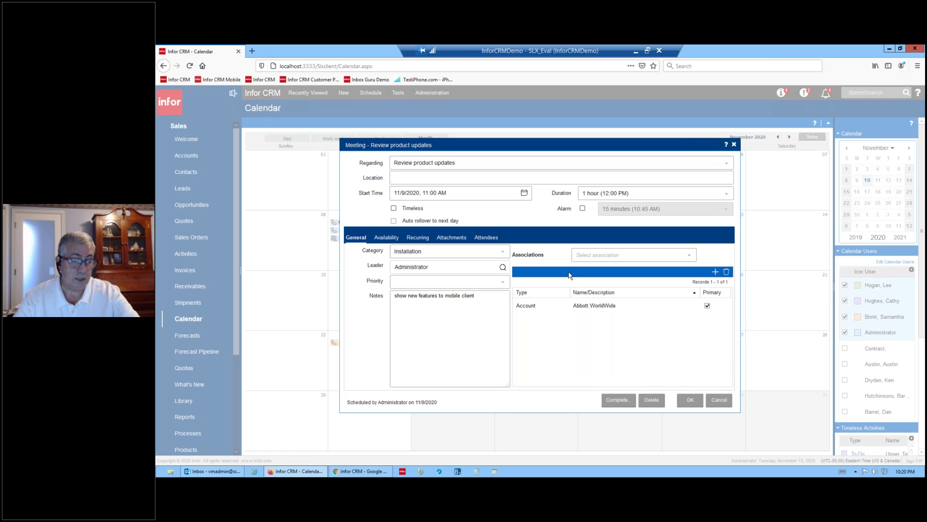
left_click(690, 259)
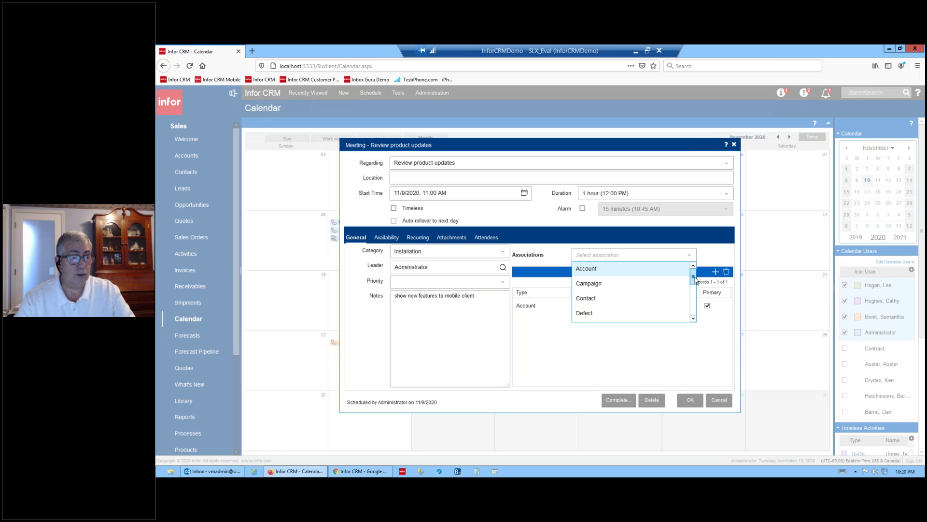
mouse_move(695, 280)
left_mouse_down()
mouse_move(700, 302)
mouse_move(696, 274)
left_mouse_up()
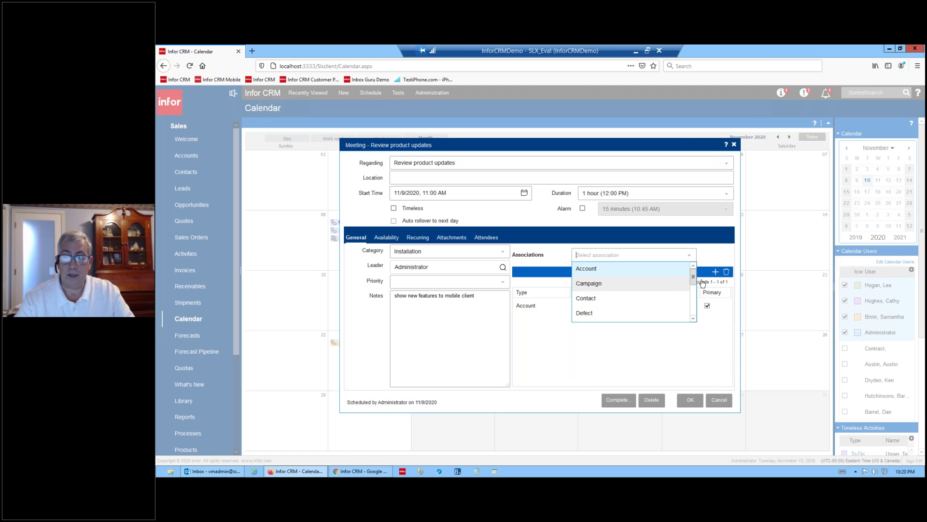
left_click_drag(693, 281, 695, 318)
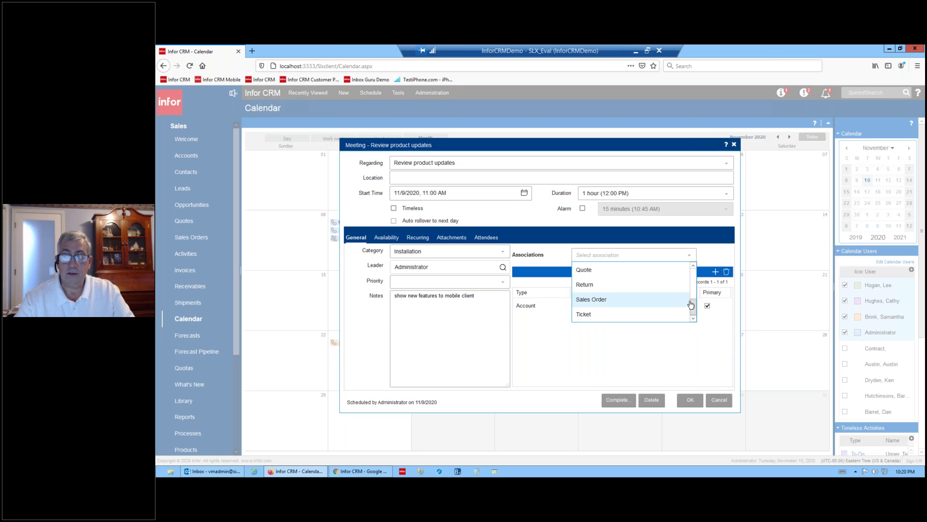
left_click(690, 301)
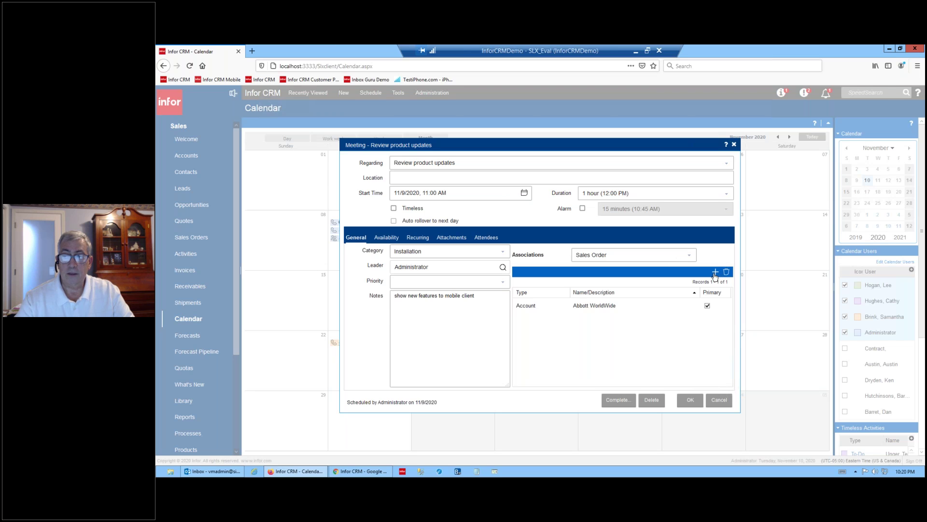
left_click(715, 273)
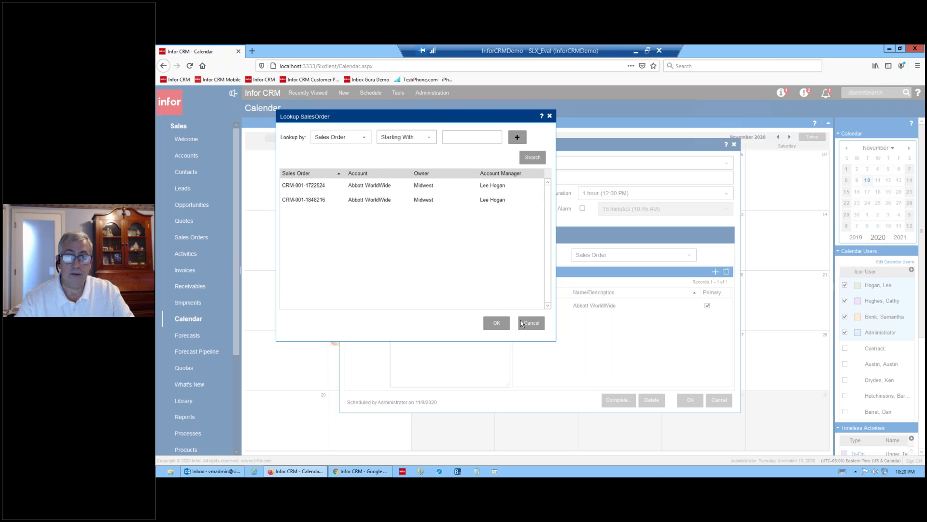
left_click(365, 141)
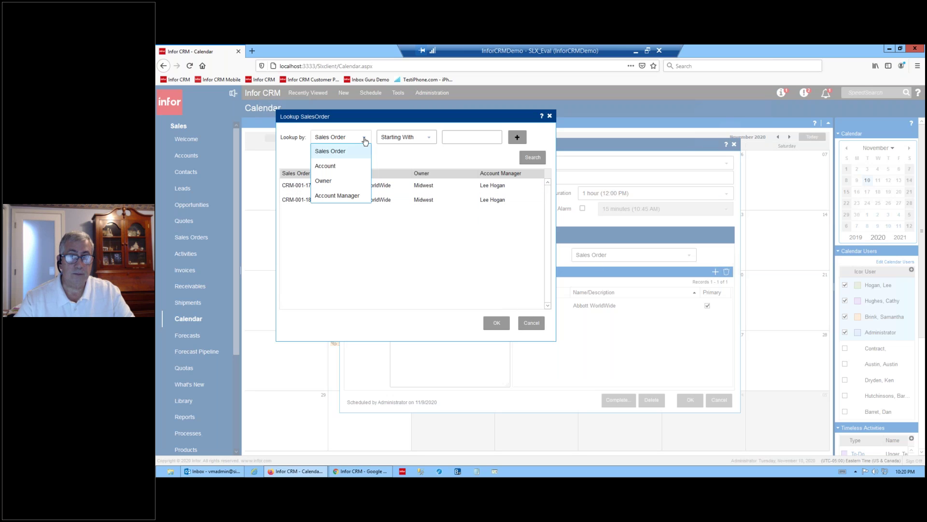
left_click(532, 328)
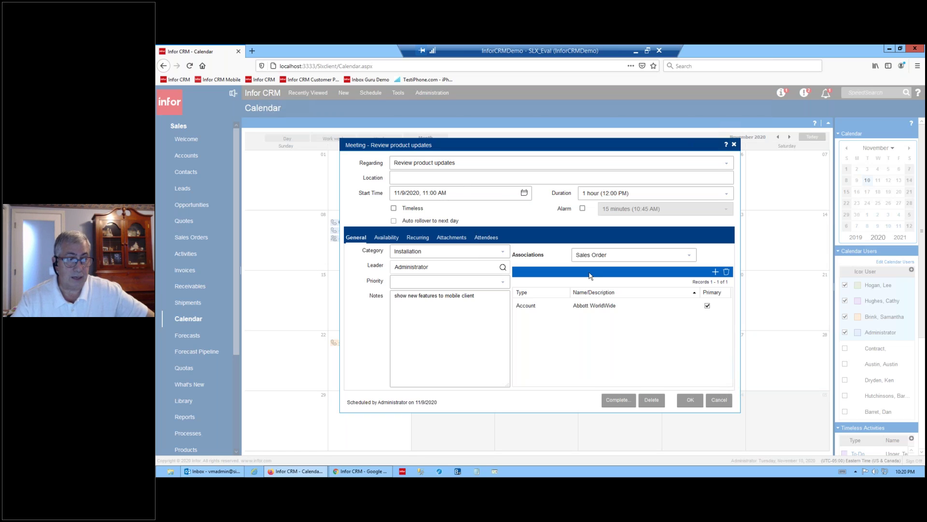
Examine the meeting's Regarding and Location fields and the options available for its Category
left_click(620, 309)
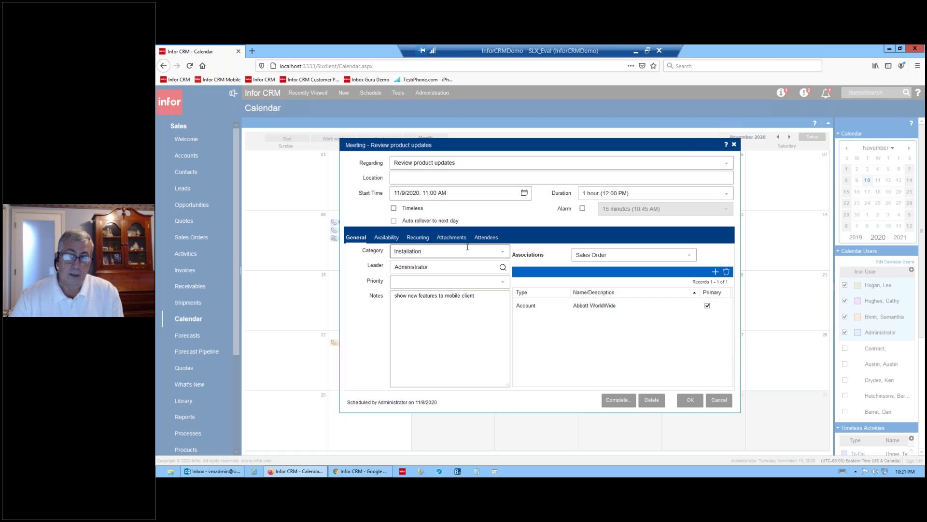
left_click(462, 279)
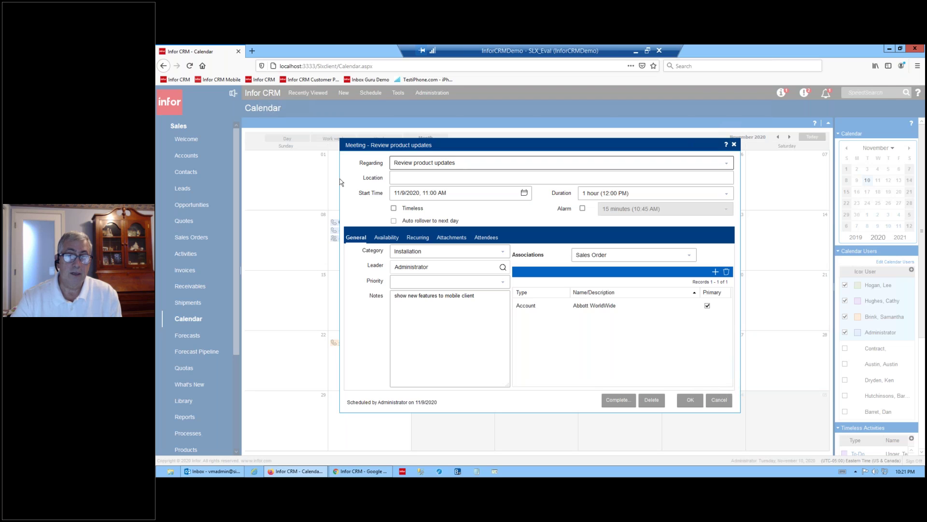
triple_click(408, 164)
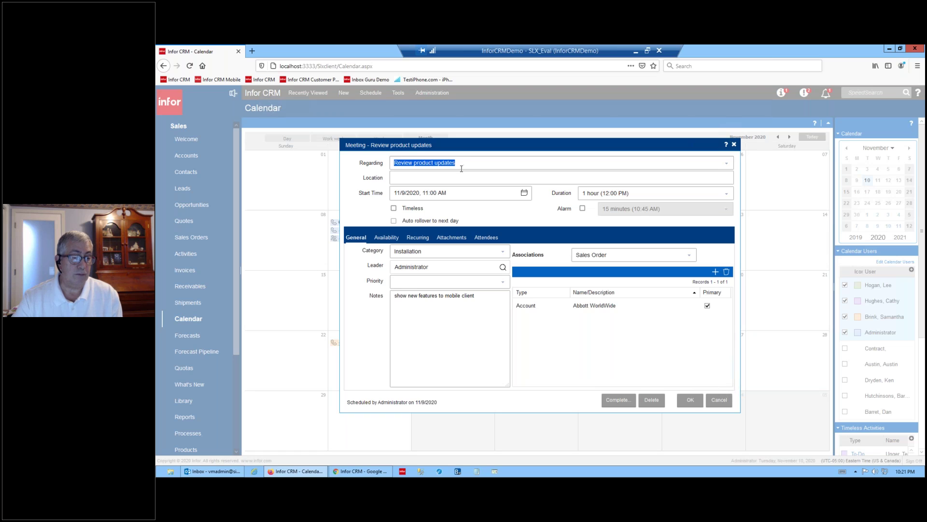
left_click(463, 176)
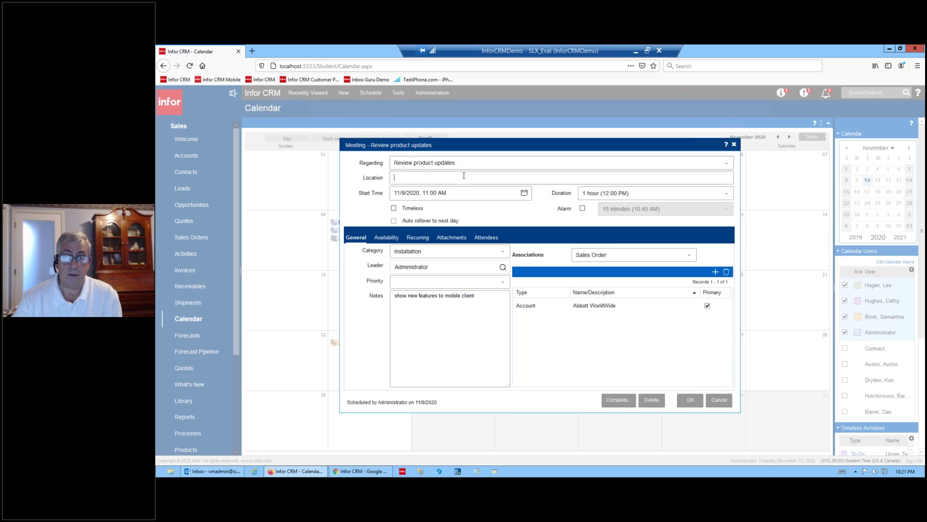
left_click(378, 165)
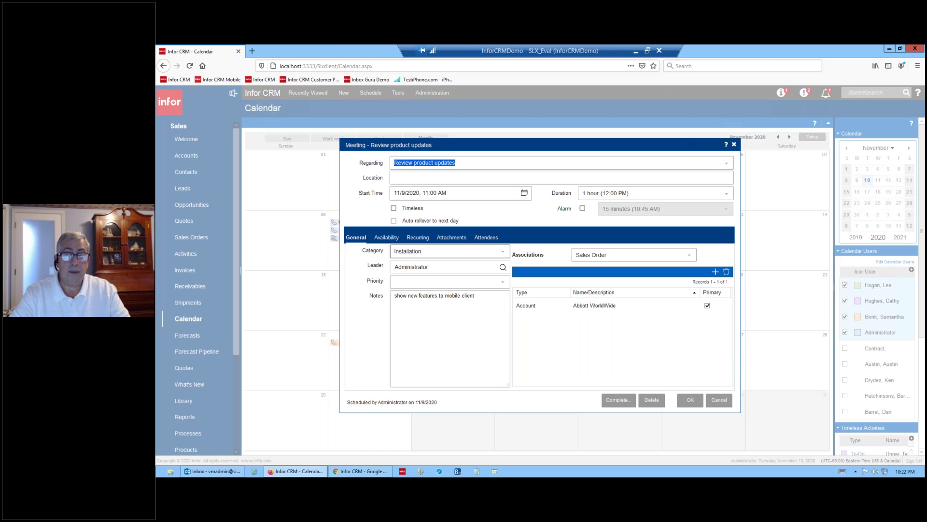
left_click(493, 259)
left_click(502, 255)
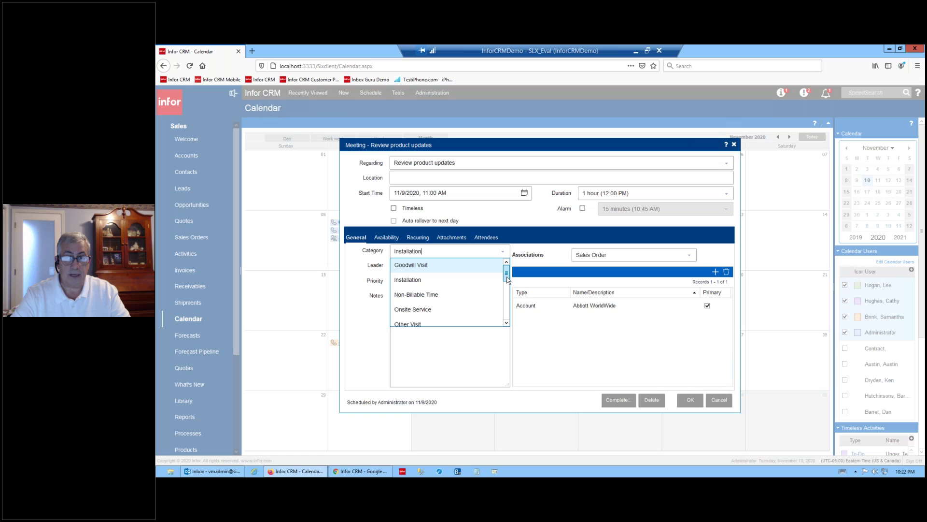
scroll(508, 293, "down", 1)
scroll(508, 293, "down", 4)
scroll(509, 274, "up", 5)
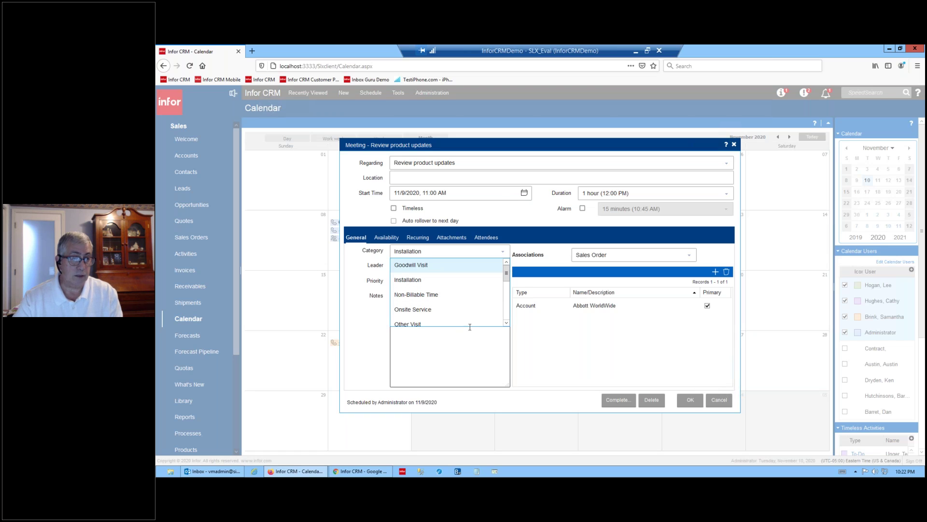
left_click(539, 341)
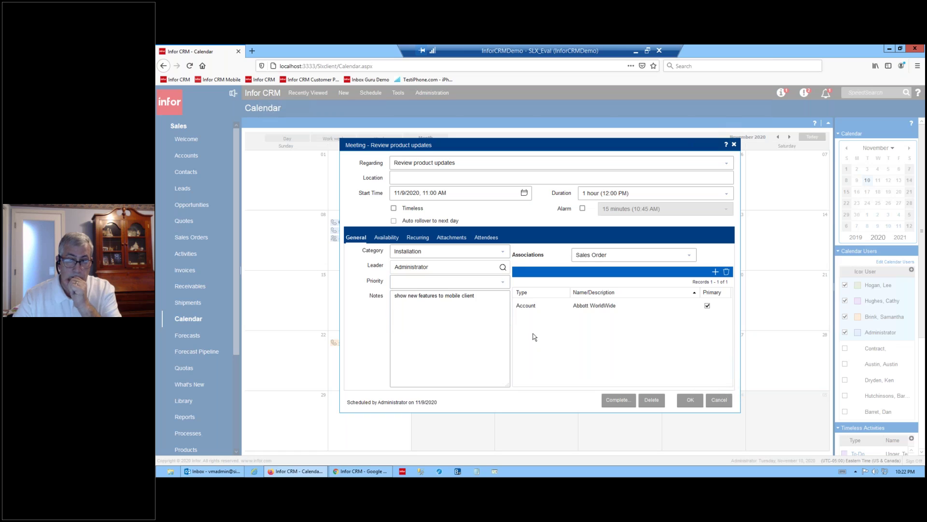
Examine the Priority options available for the meeting
left_click(449, 281)
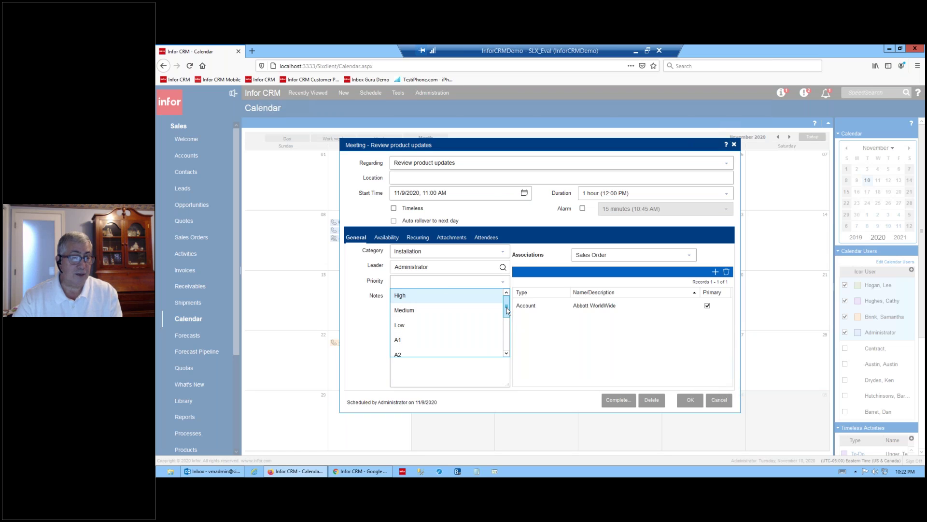
scroll(507, 310, "down", 3)
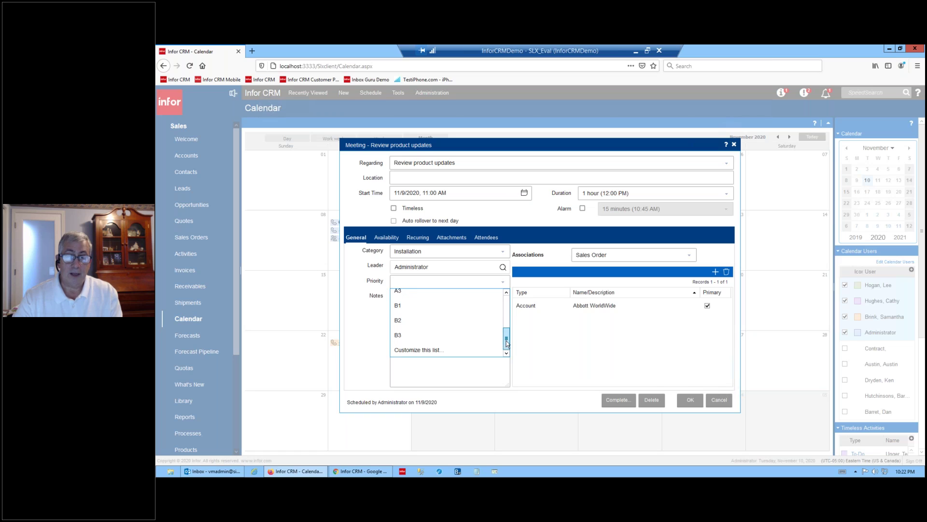
scroll(506, 309, "up", 2)
scroll(507, 309, "up", 2)
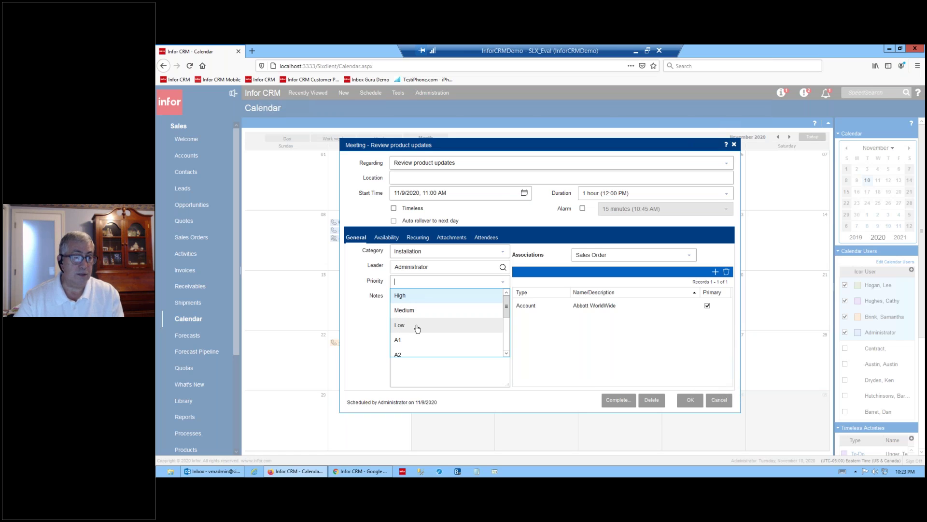
left_click_drag(508, 311, 508, 328)
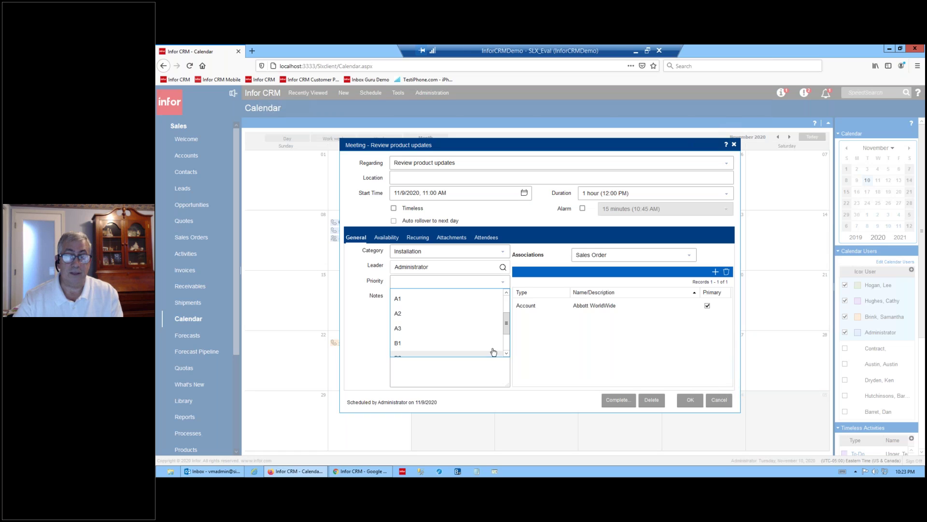
left_click(524, 332)
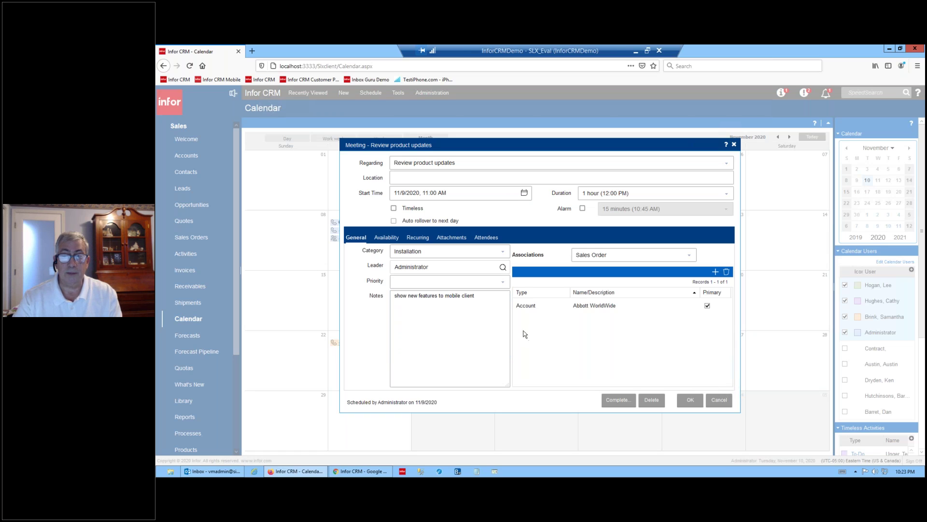
left_click(492, 282)
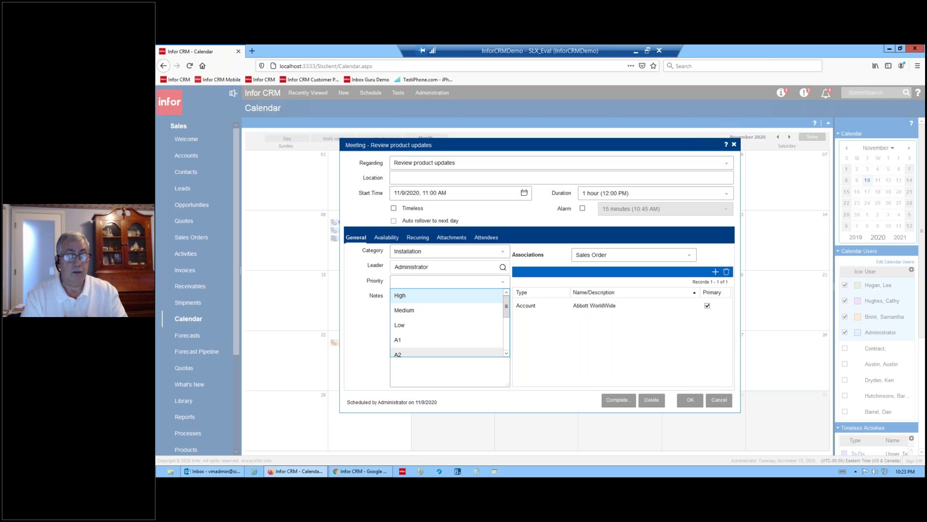
left_click(564, 370)
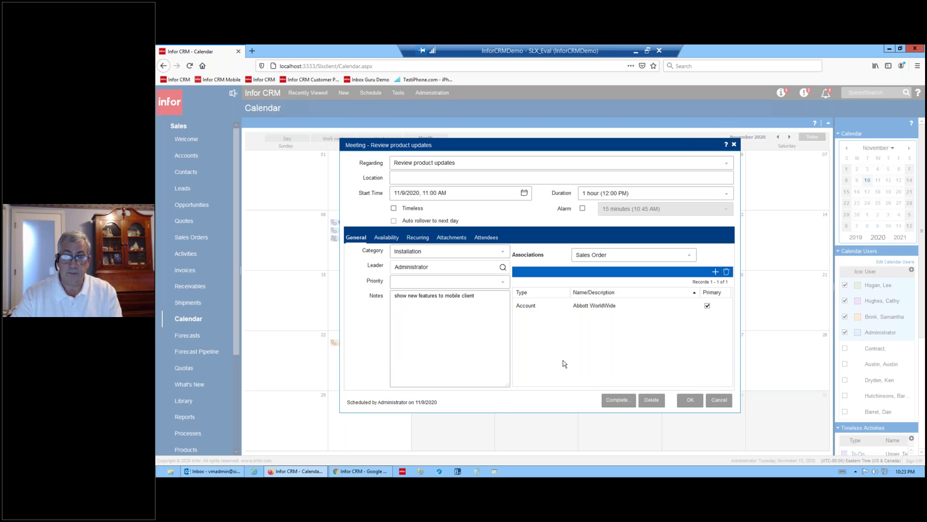
Review the meeting's notes, account association and attendees, and close the meeting without saving
left_click(440, 295)
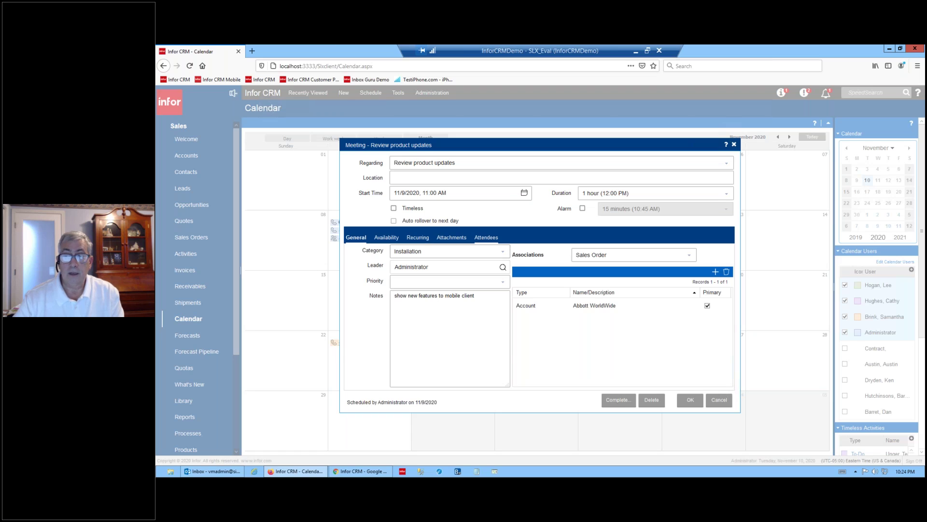
left_click(483, 238)
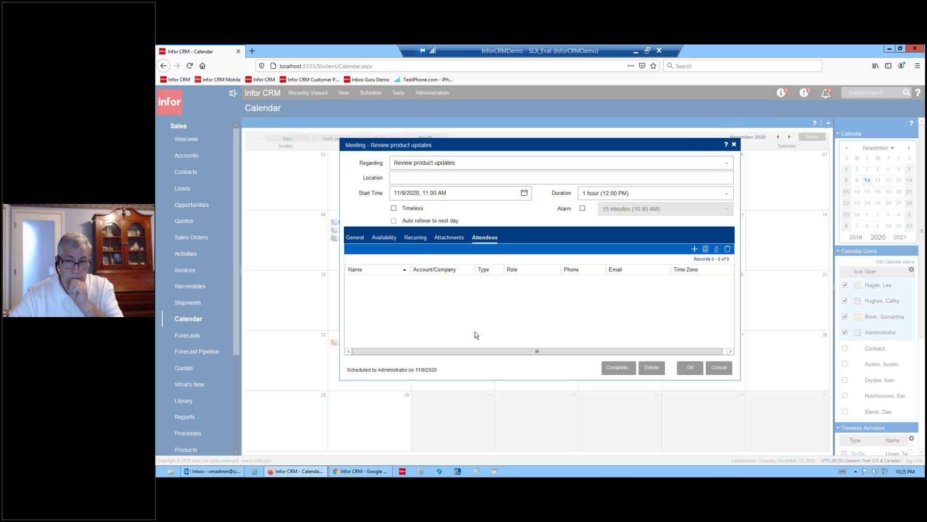
left_click(357, 238)
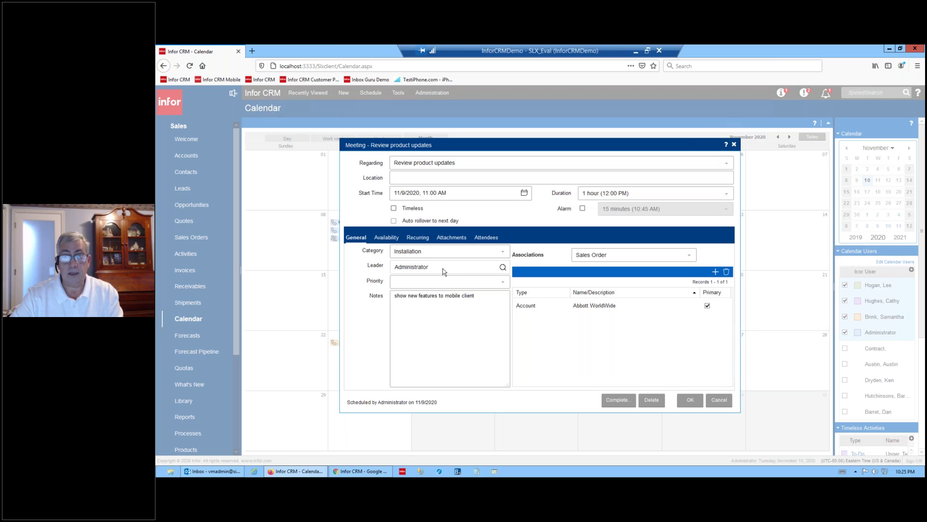
left_click(593, 310)
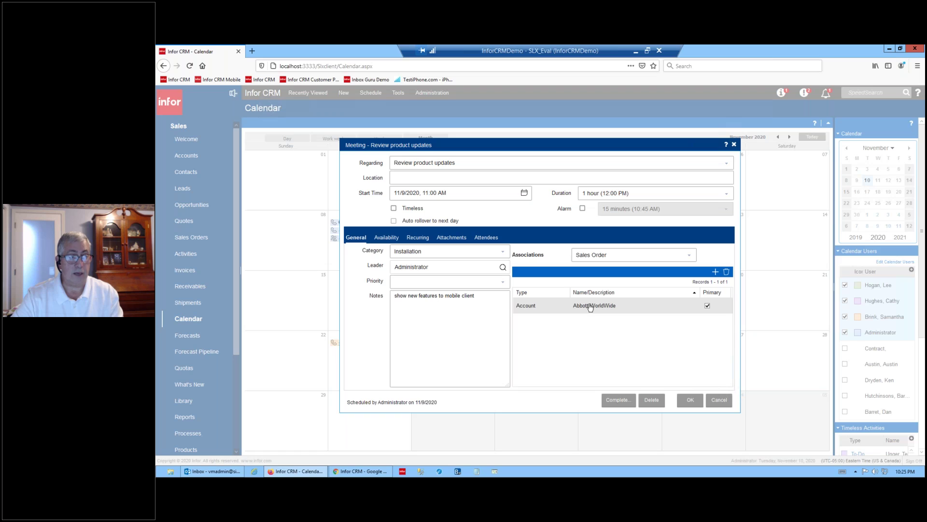
left_click(486, 237)
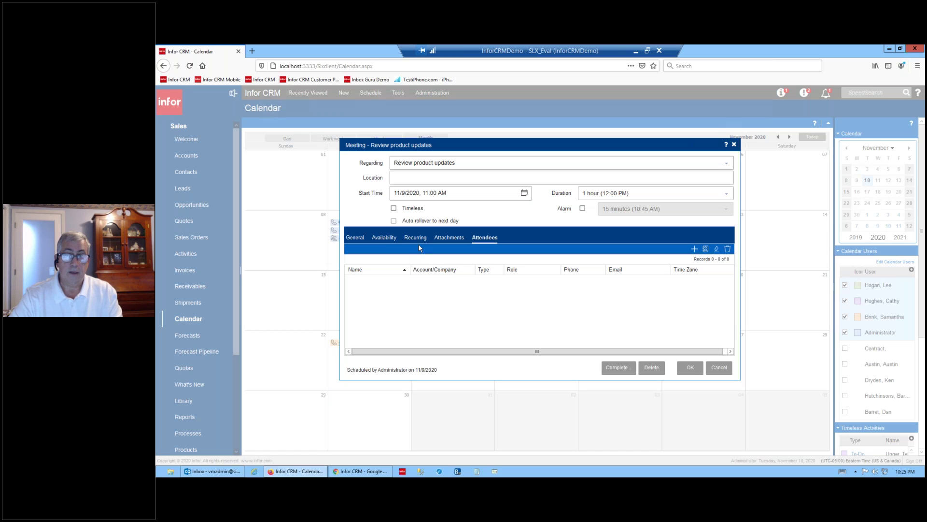
left_click(719, 367)
Go to the Activities list and open the Query Builder for a new activity group
mouse_move(370, 234)
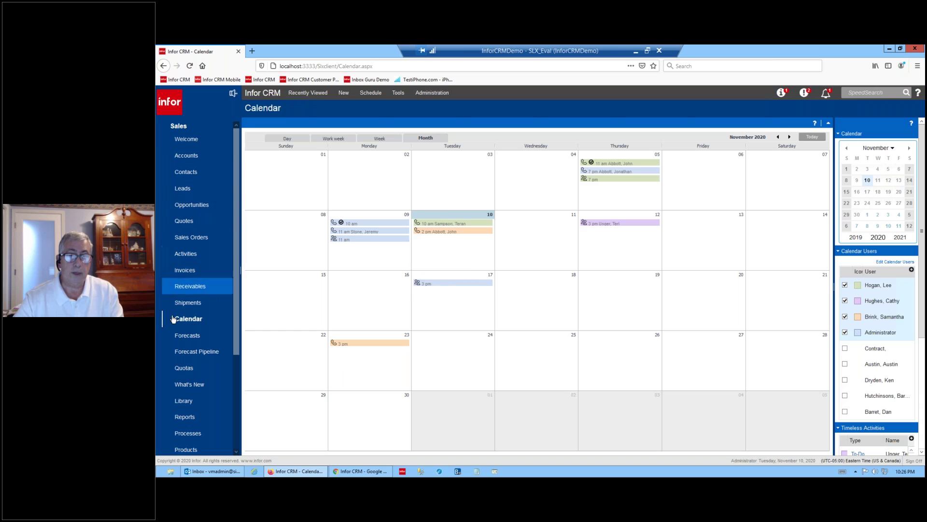
left_click(185, 253)
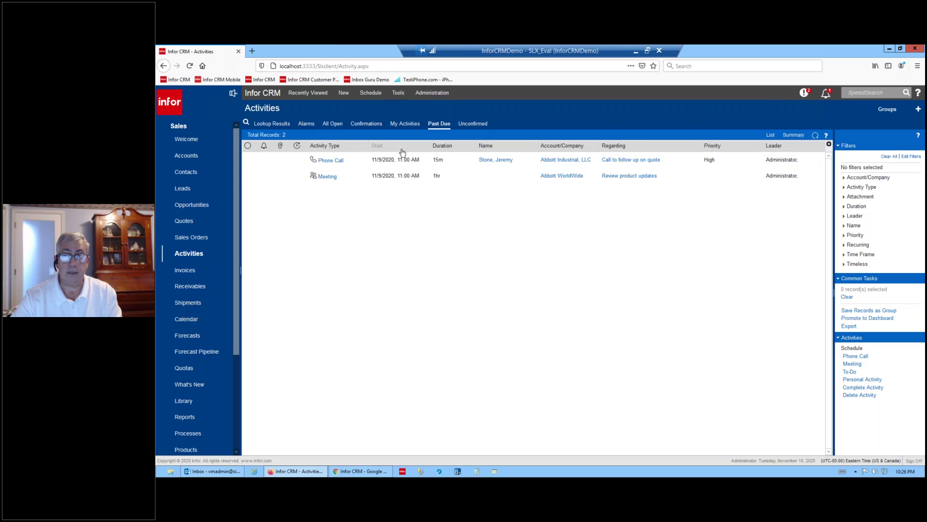
right_click(474, 125)
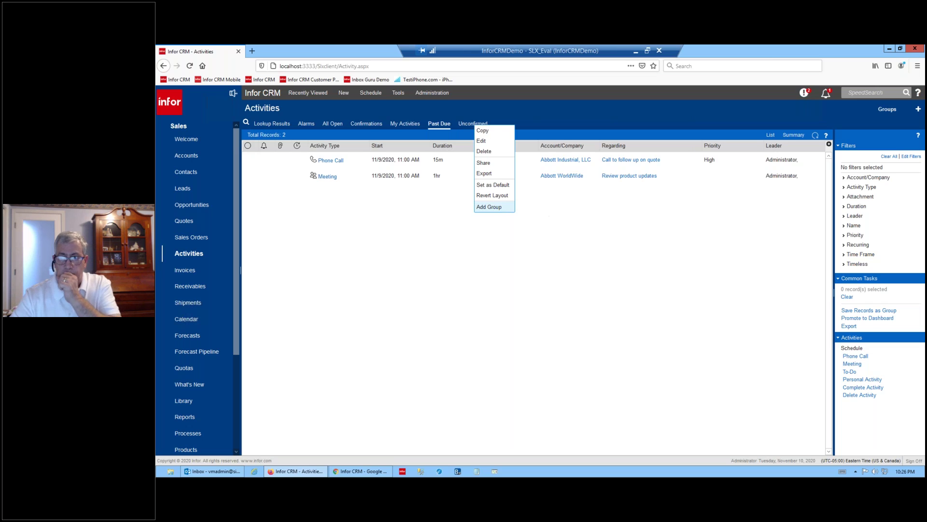
left_click(918, 110)
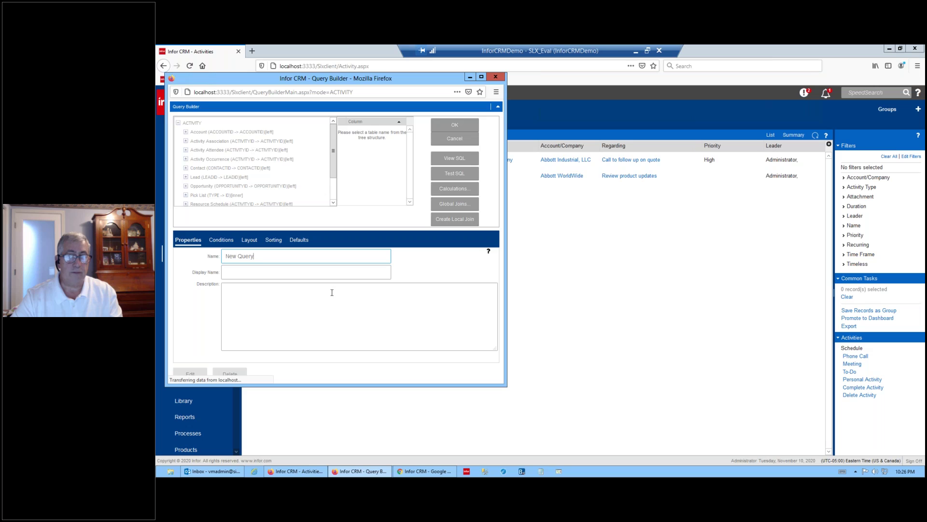
Close the Query Builder without creating a group and review the past-due phone call "Call to follow up on quote"
left_click(464, 139)
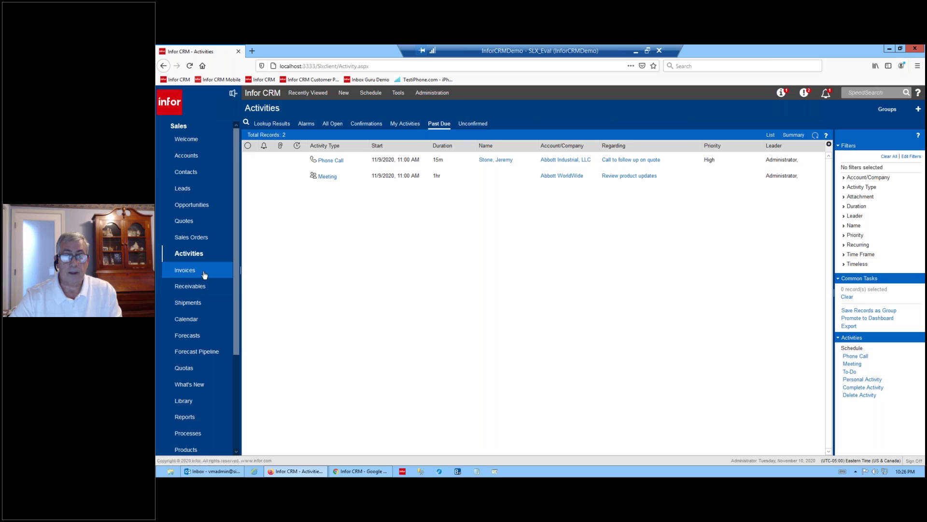
left_click(336, 166)
left_click(335, 162)
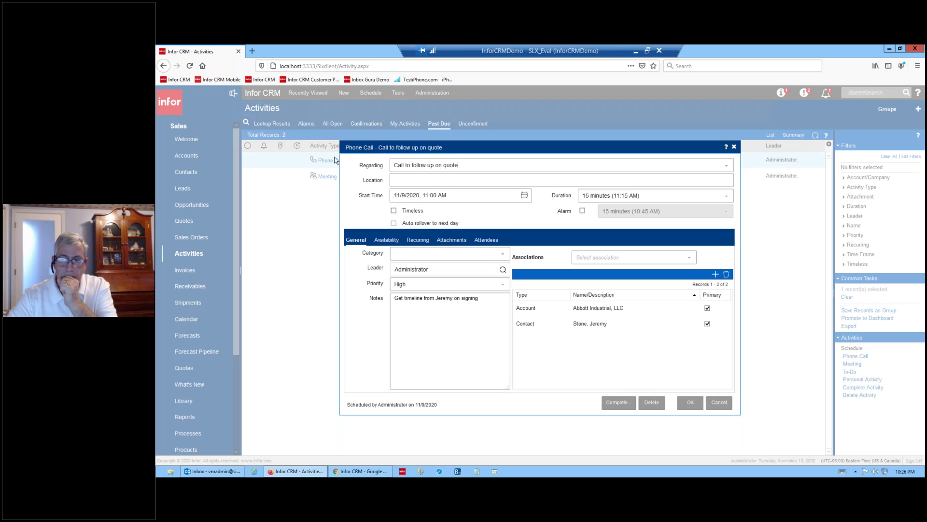
left_click(393, 298)
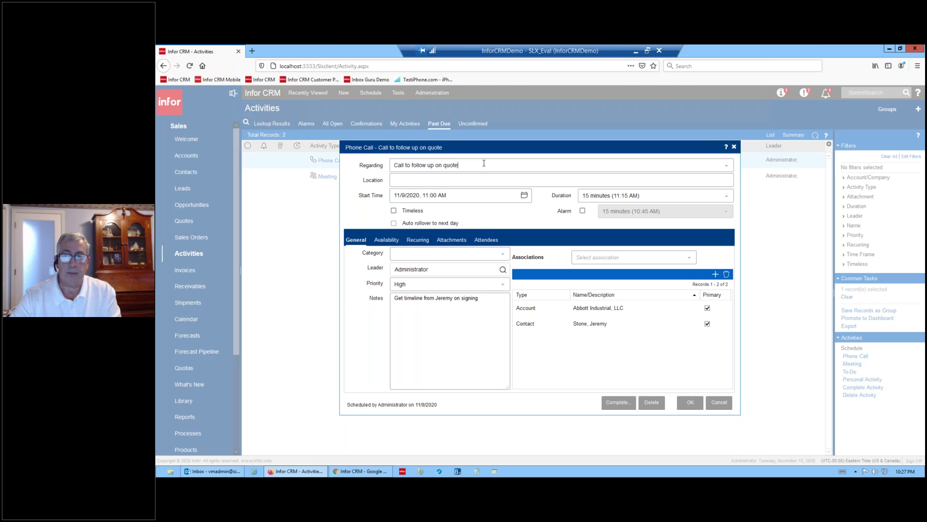
left_click_drag(477, 161, 387, 155)
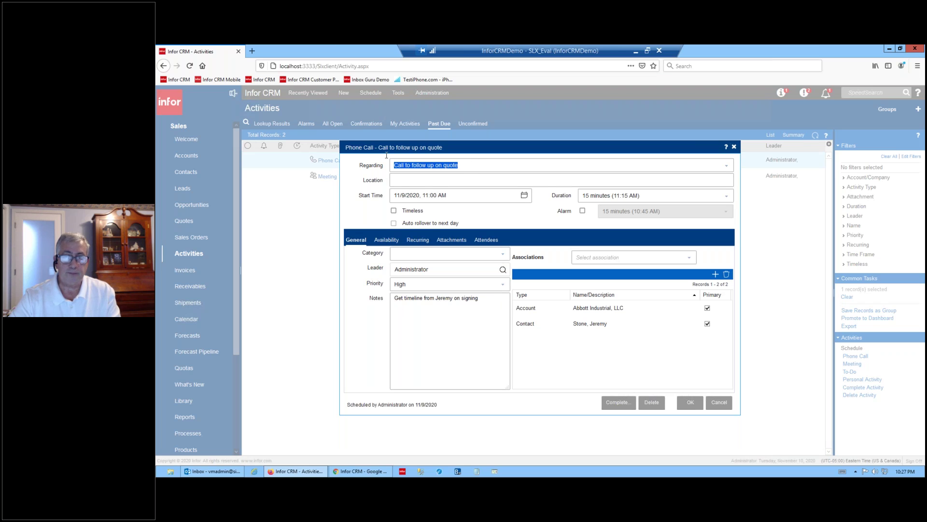
left_click(465, 165)
left_click_drag(465, 164, 392, 165)
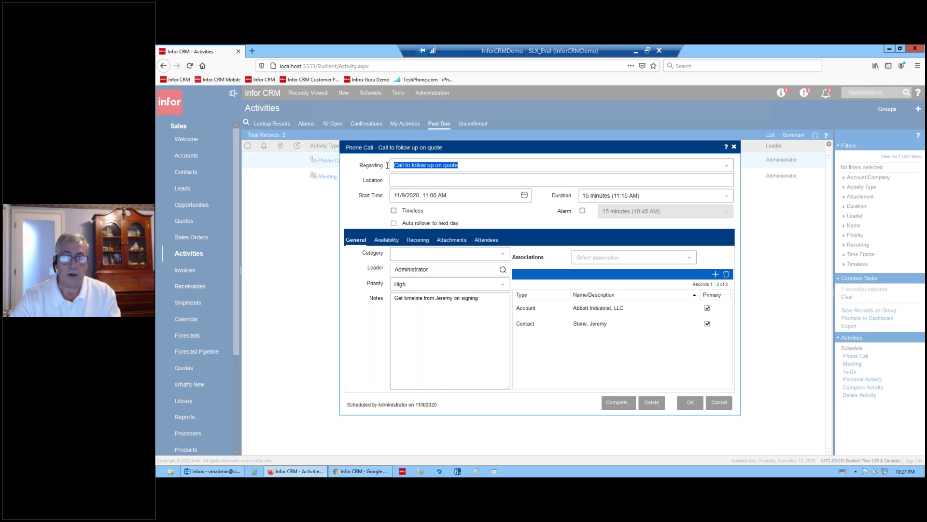
Try the Leads category on the phone call, review its notes, and close the activity without saving
left_click(482, 284)
left_click(503, 254)
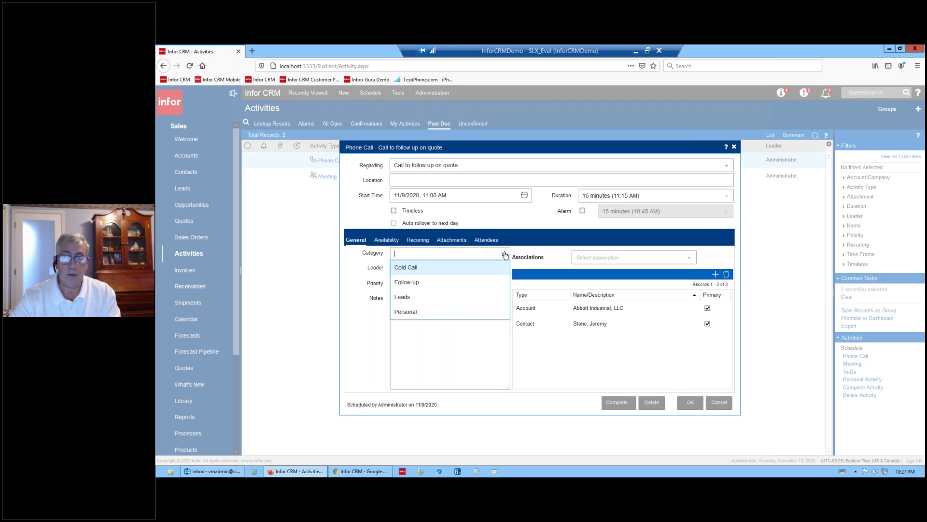
left_click(414, 298)
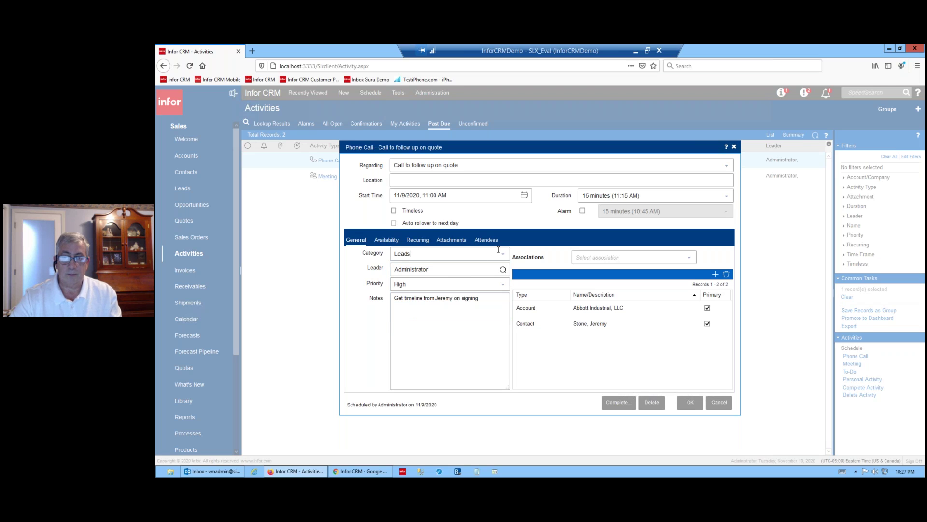
left_click(429, 256)
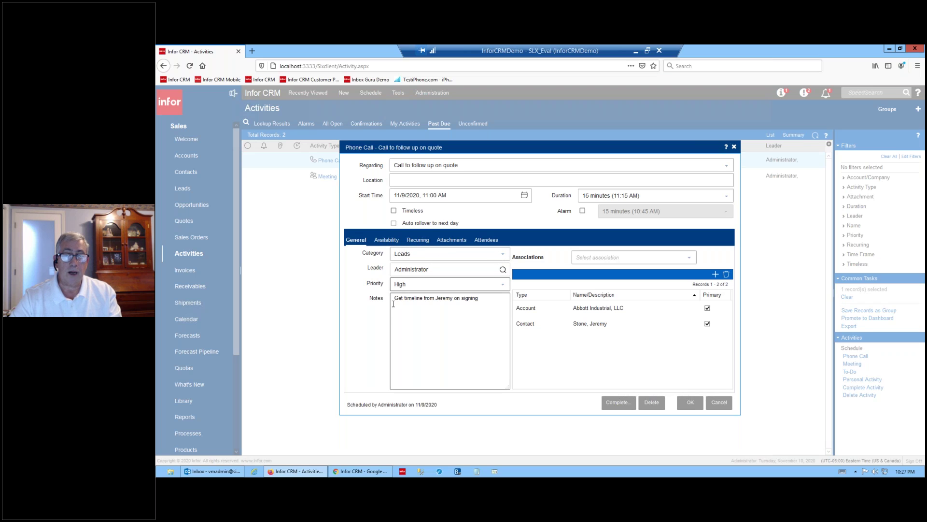
left_click_drag(393, 299, 492, 300)
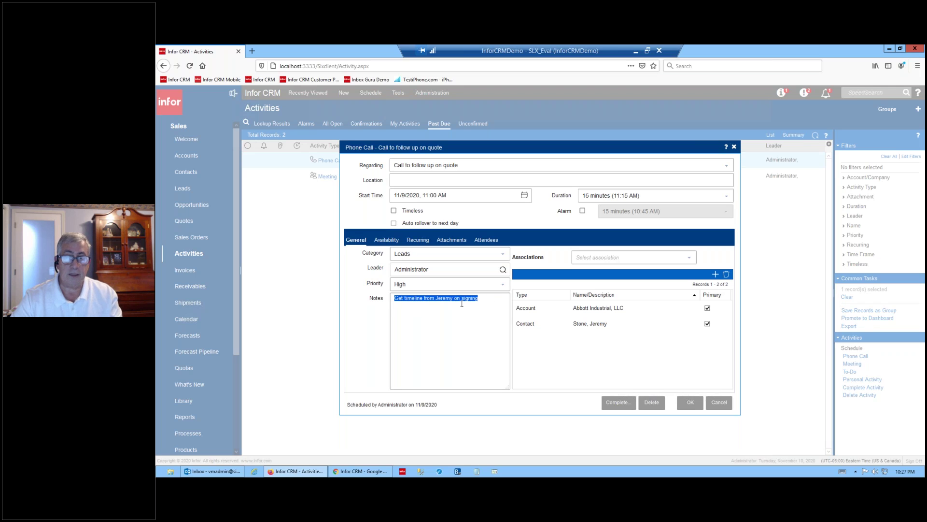
left_click(484, 298)
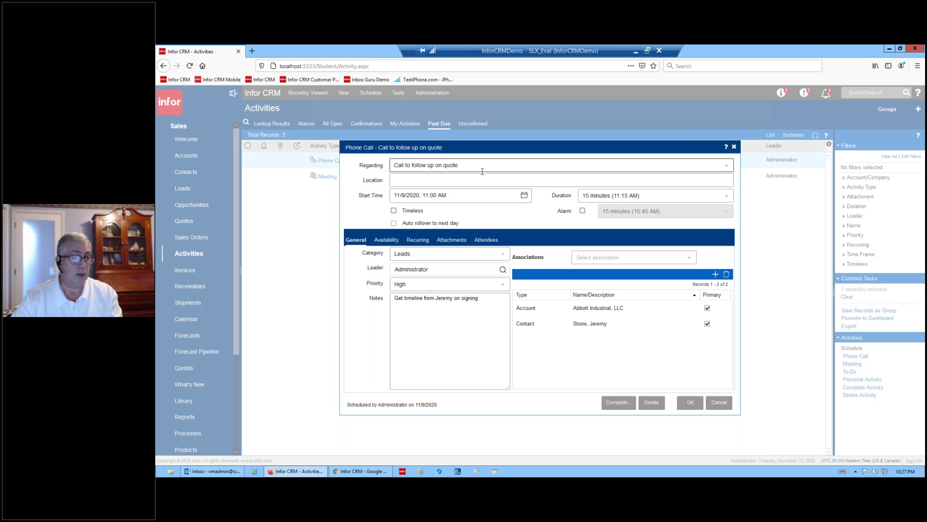
left_click(708, 399)
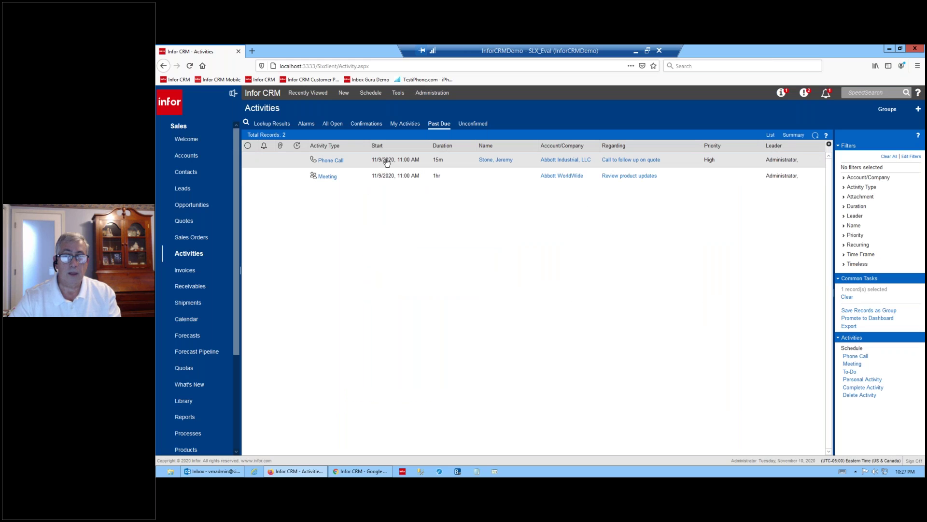
Complete the "Call to follow up on quote" phone call as of now, with a Meeting follow-up that carries over notes but not attachments
right_click(455, 161)
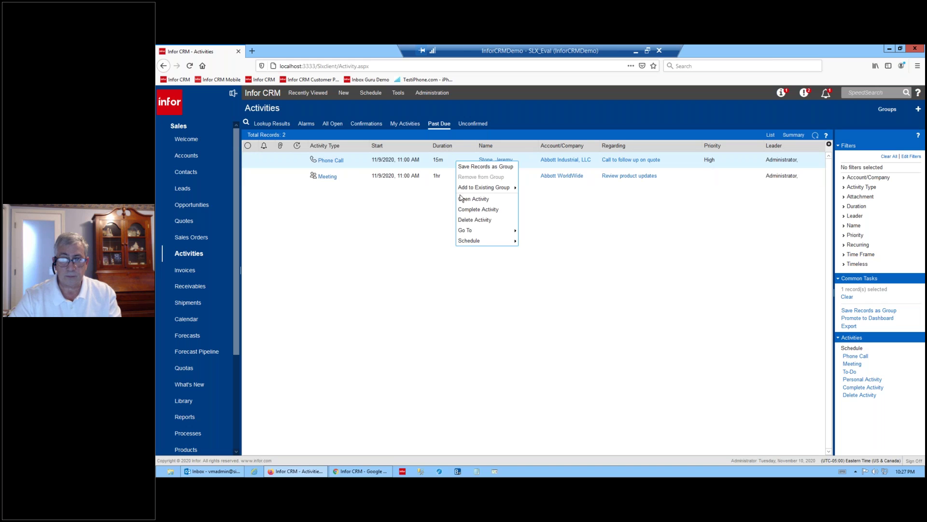
left_click(473, 210)
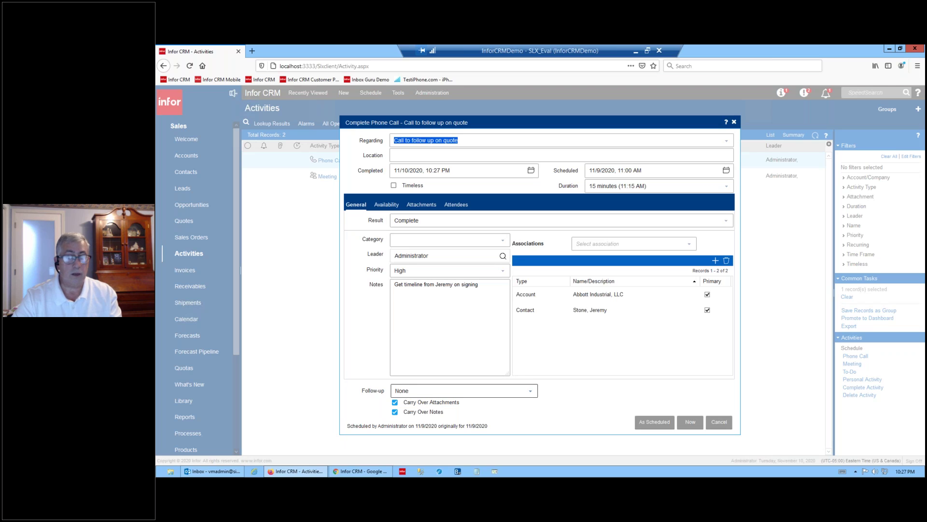
left_click(530, 390)
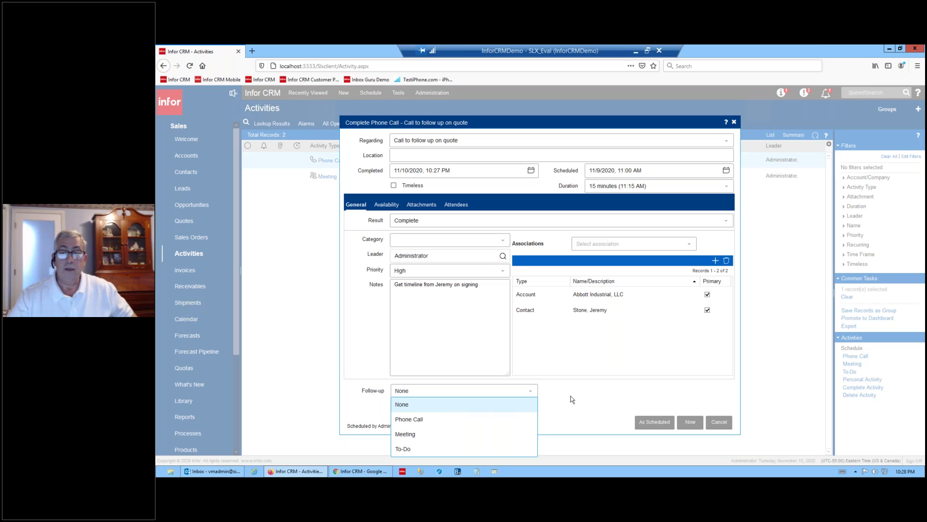
left_click(434, 419)
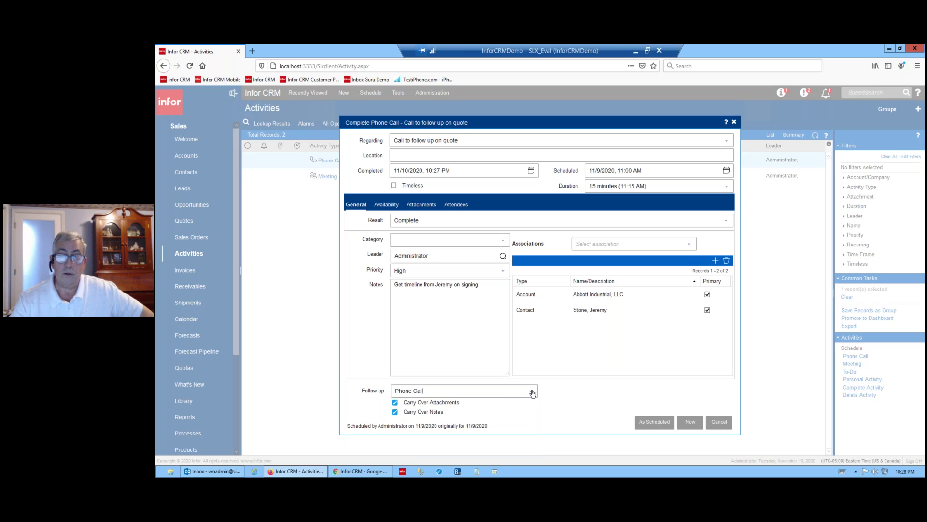
left_click(532, 392)
left_click(418, 433)
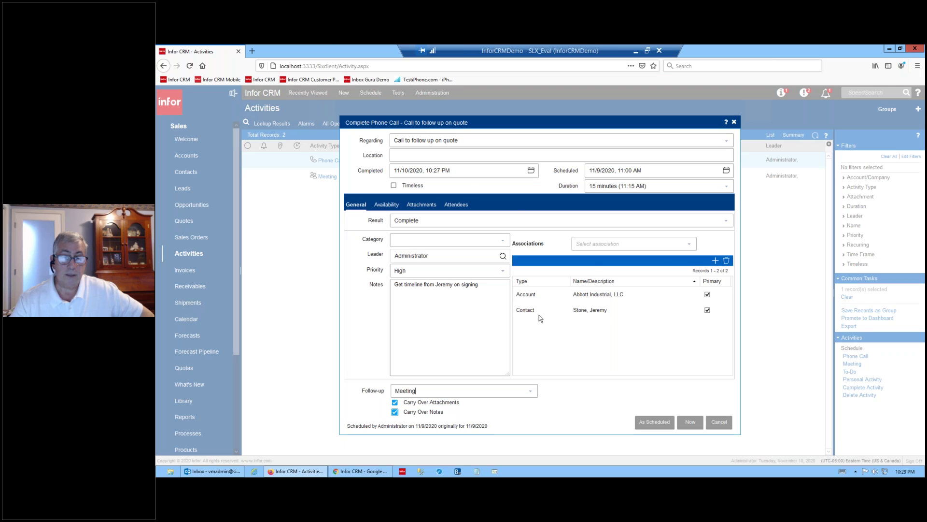
left_click(395, 403)
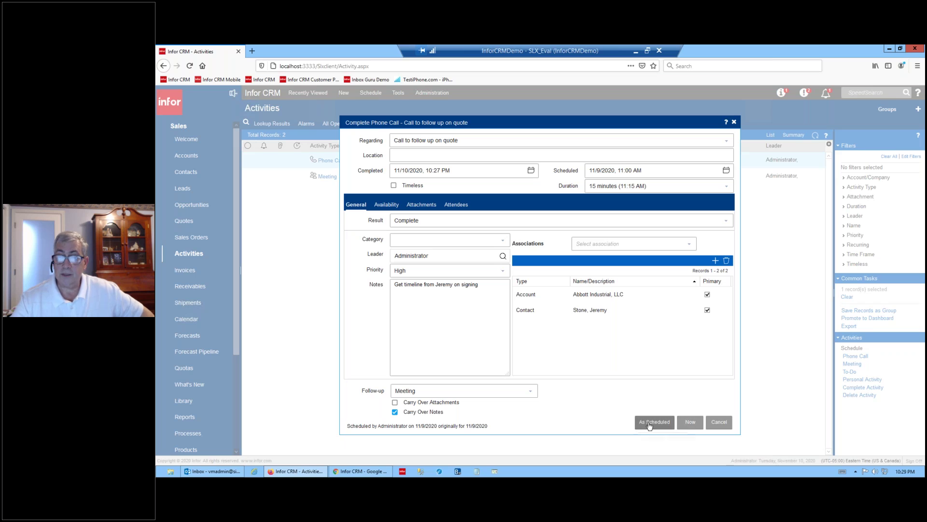
left_click(690, 423)
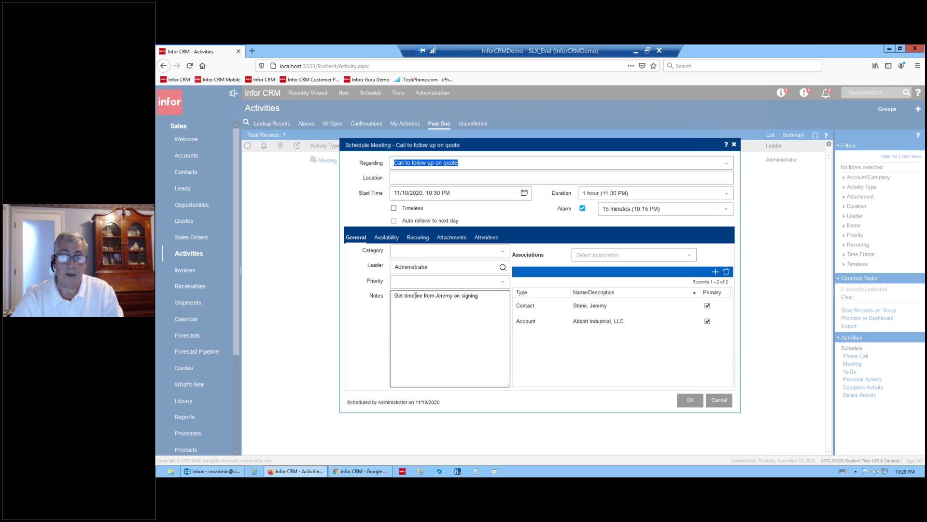
Replace the wording before the contact's name in the follow-up meeting's notes with "Getting the cost adjustment to"
left_click_drag(434, 296, 326, 287)
type("Getting the co")
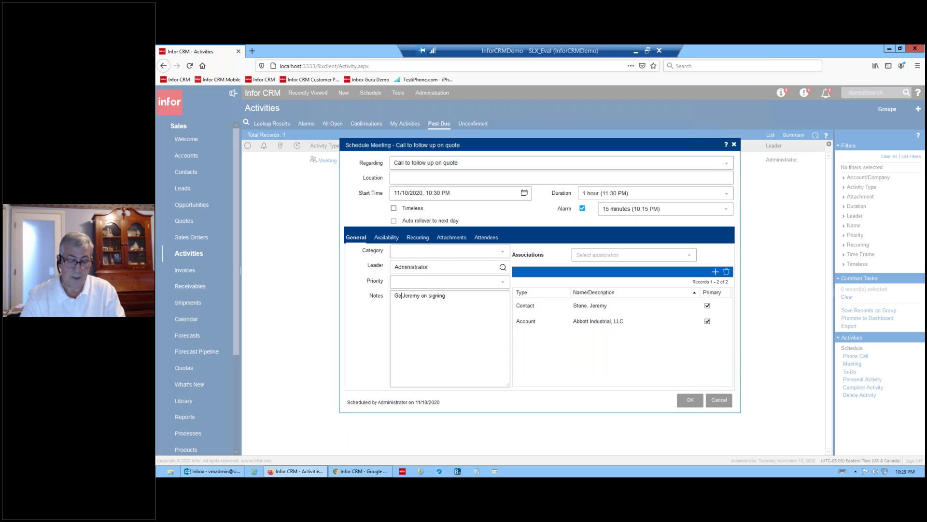
type("st to")
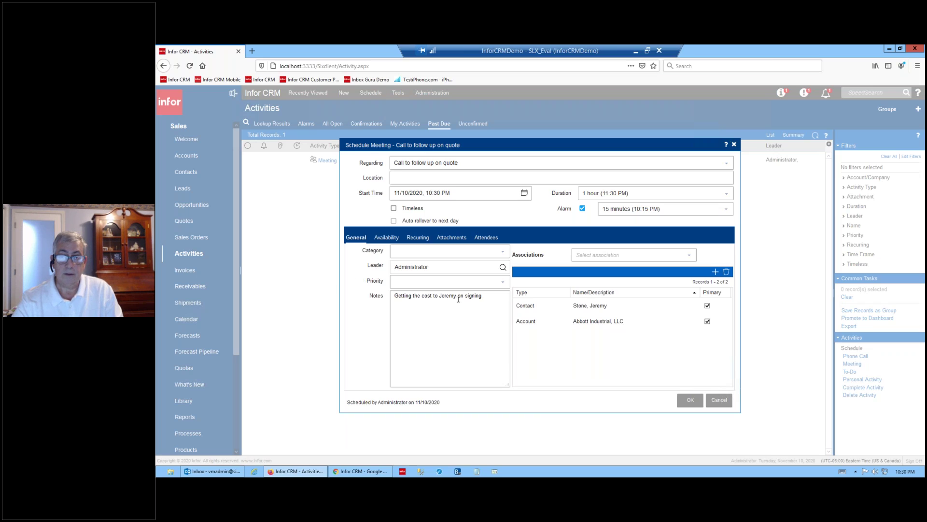
left_click_drag(458, 296, 461, 296)
type("adjustmen")
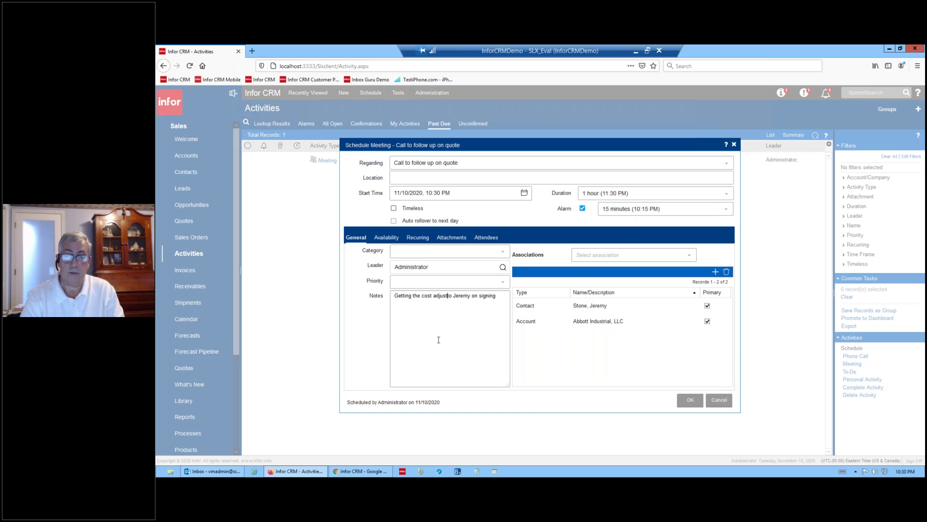
type("t")
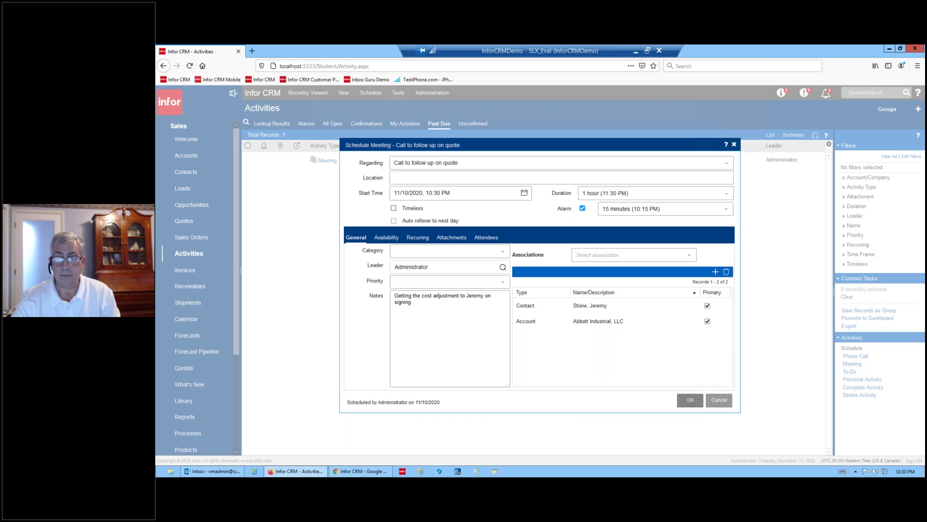
Set the follow-up meeting's start date to 11/12/2020 and save the meeting
left_click(522, 194)
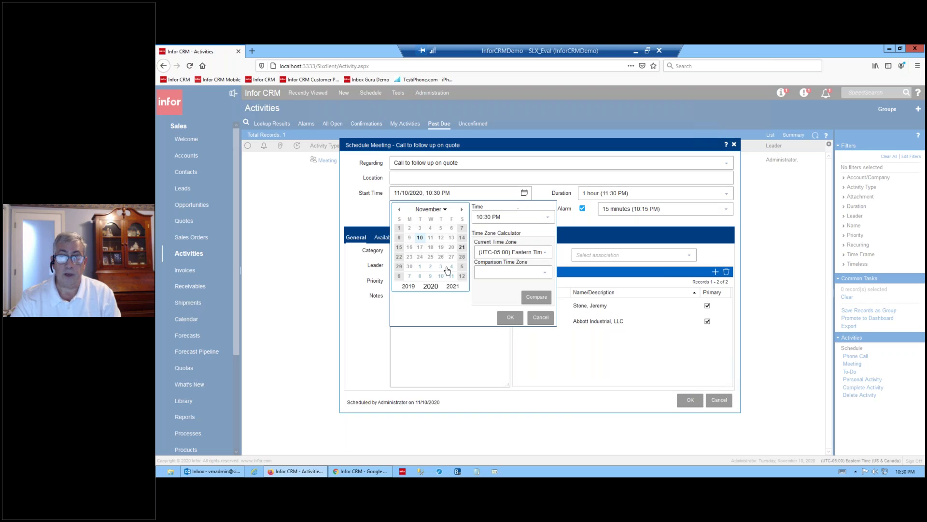
left_click(441, 238)
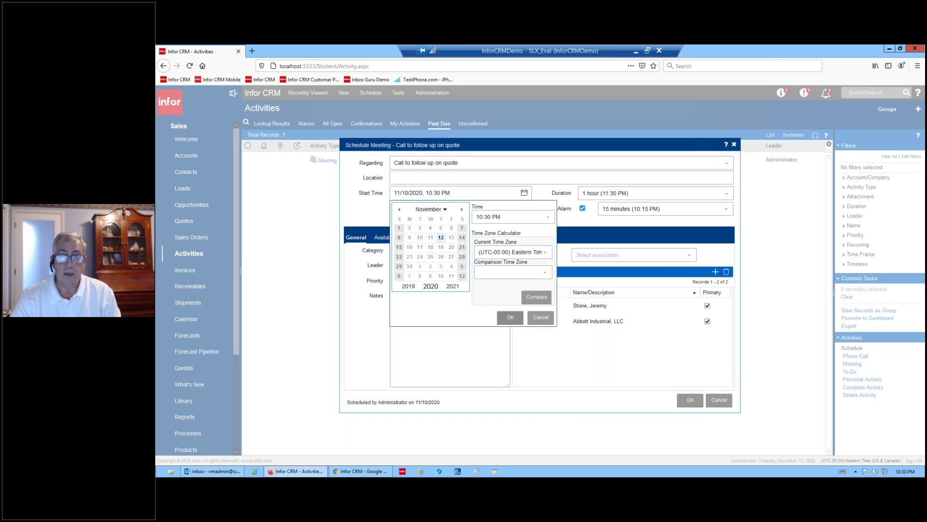
left_click(510, 316)
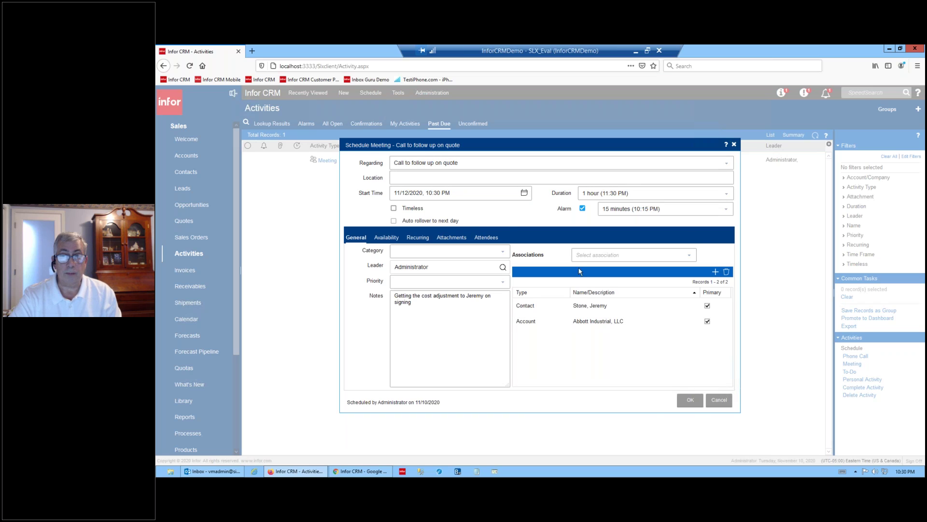
left_click(690, 400)
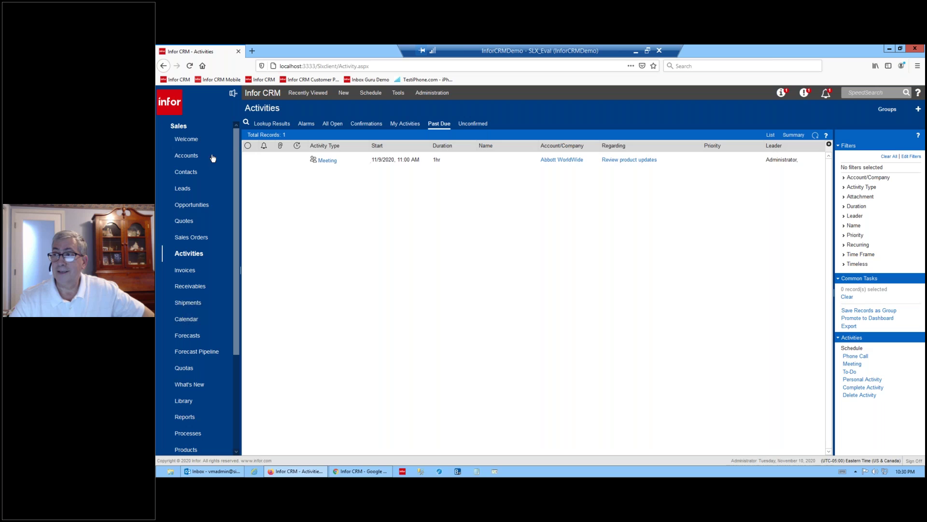
Review all open activities and check the pending alarms in the alerts
left_click(327, 125)
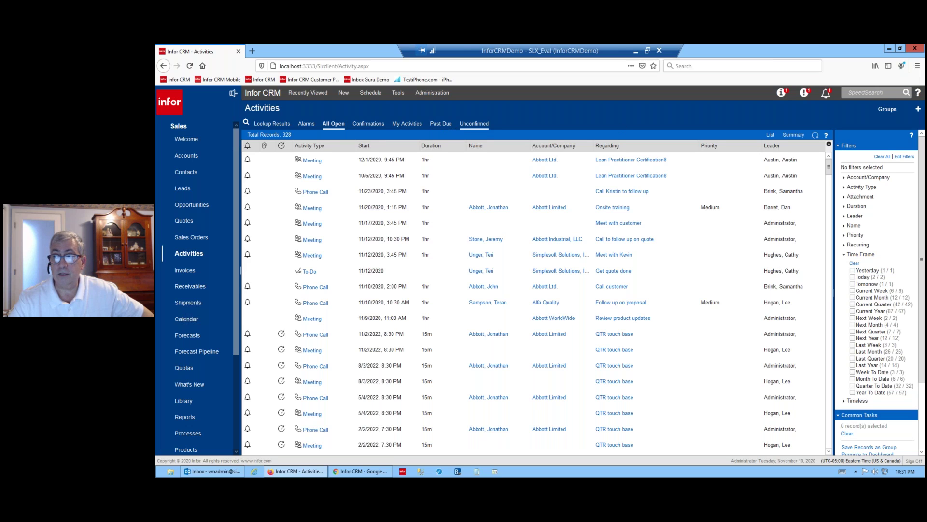
left_click(825, 94)
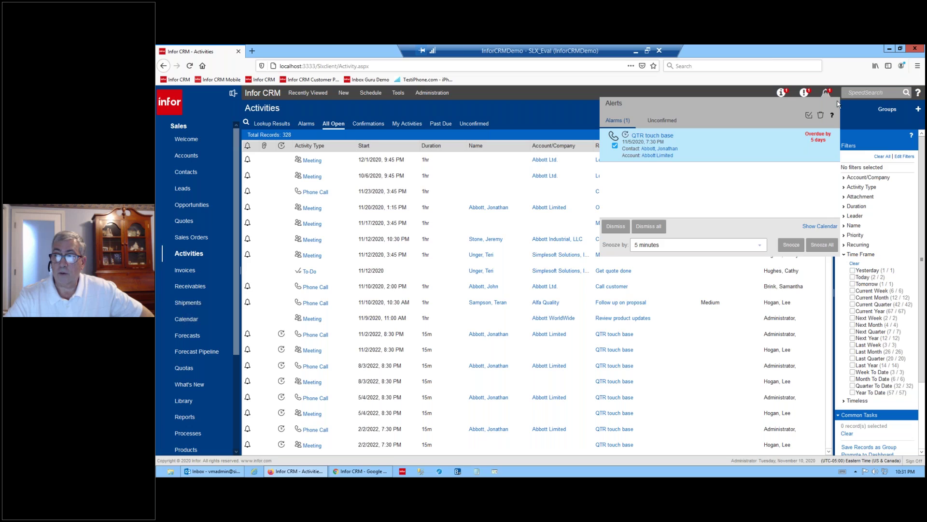
left_click(575, 97)
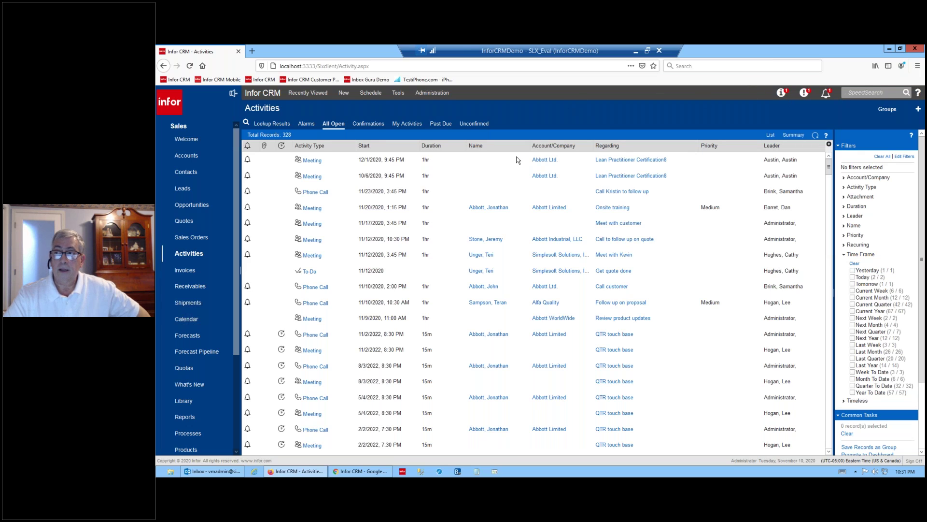
Return to the past-due activities and open the user options to review the activity defaults
left_click(439, 124)
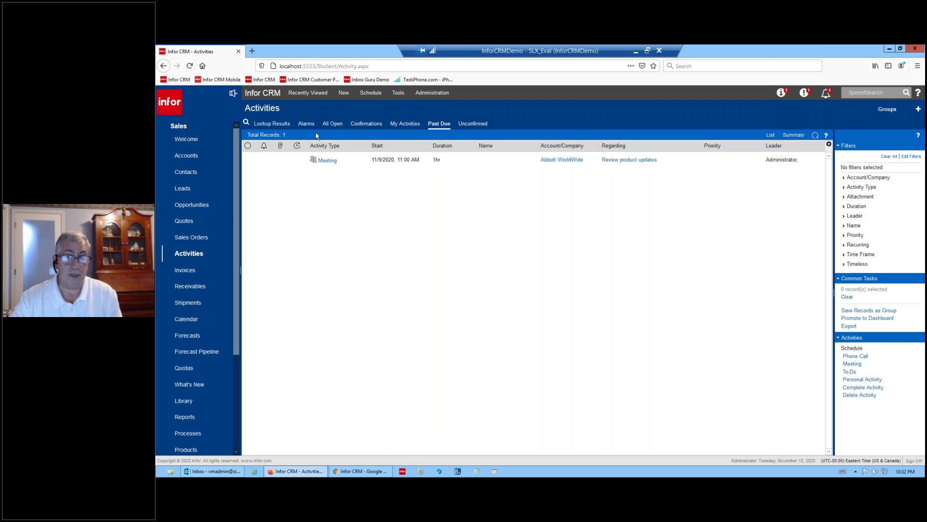
left_click(398, 94)
left_click(406, 172)
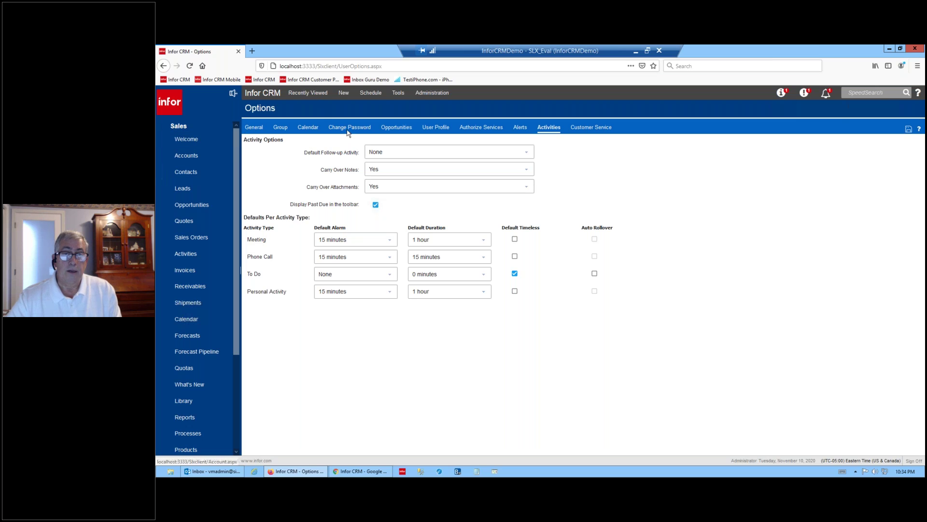
Switch to the Infor CRM Mobile calendar in Chrome, minimize the Firefox window, and examine the activities listed for November 9, 2020
left_click(347, 471)
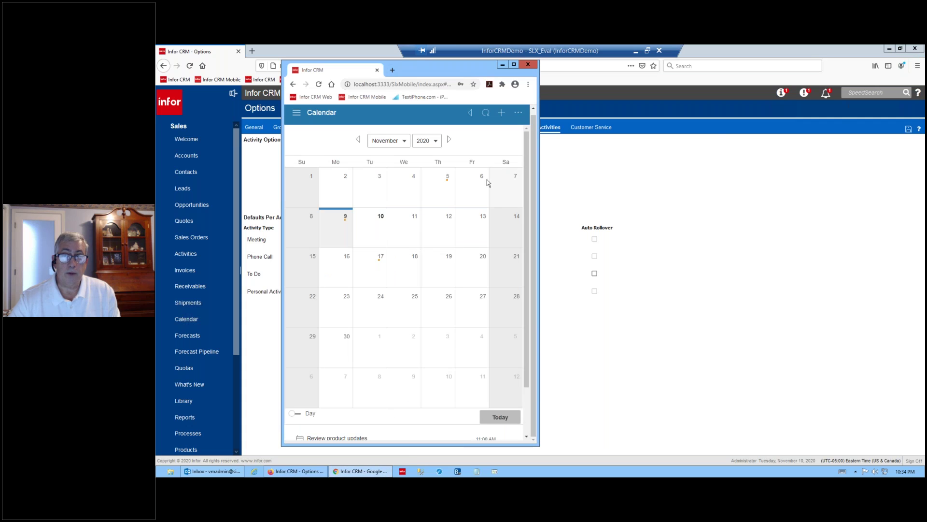
left_click(890, 49)
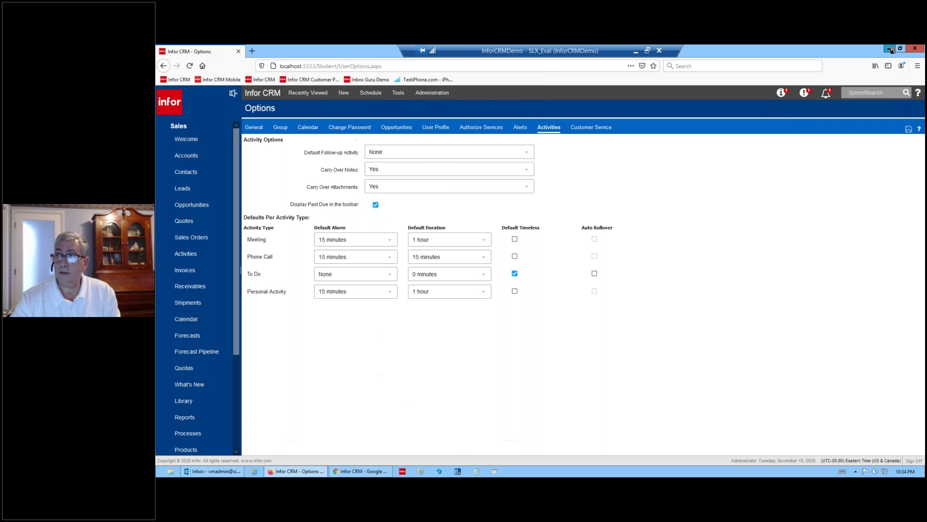
left_click(890, 49)
left_click(895, 51)
left_click(895, 49)
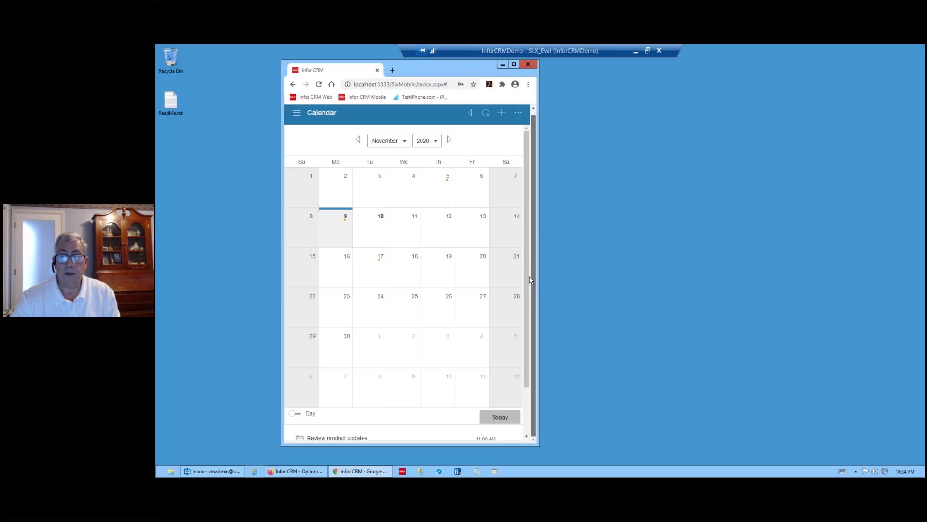
scroll(526, 227, "down", 2)
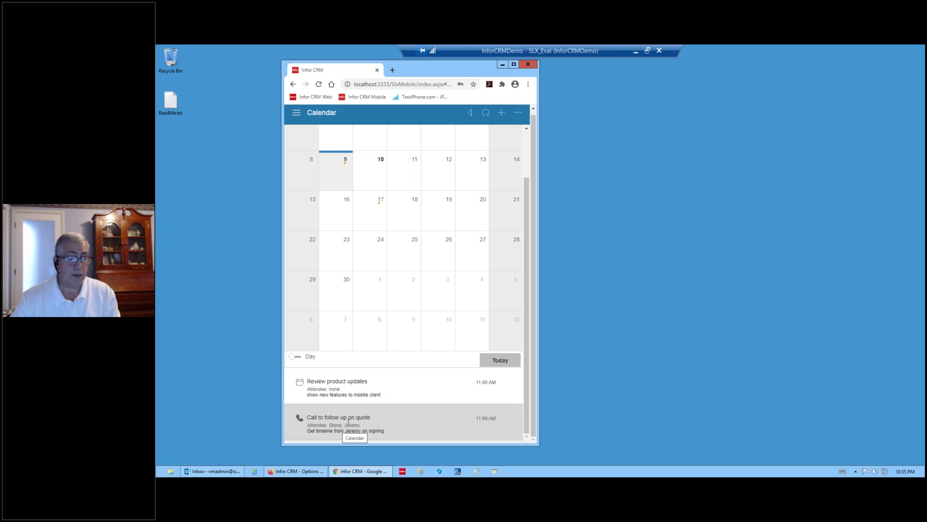
Open the Review product updates meeting from the calendar and review its related items and details
left_click(375, 389)
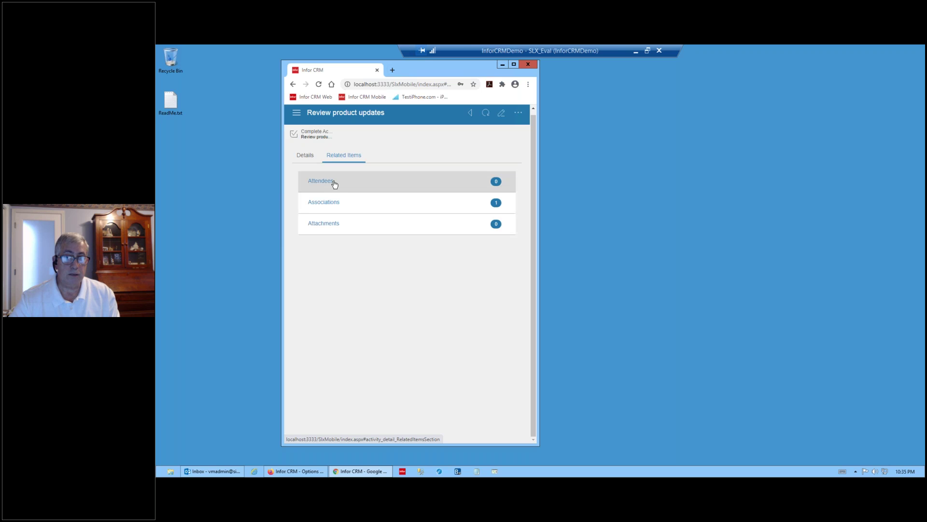
left_click(308, 158)
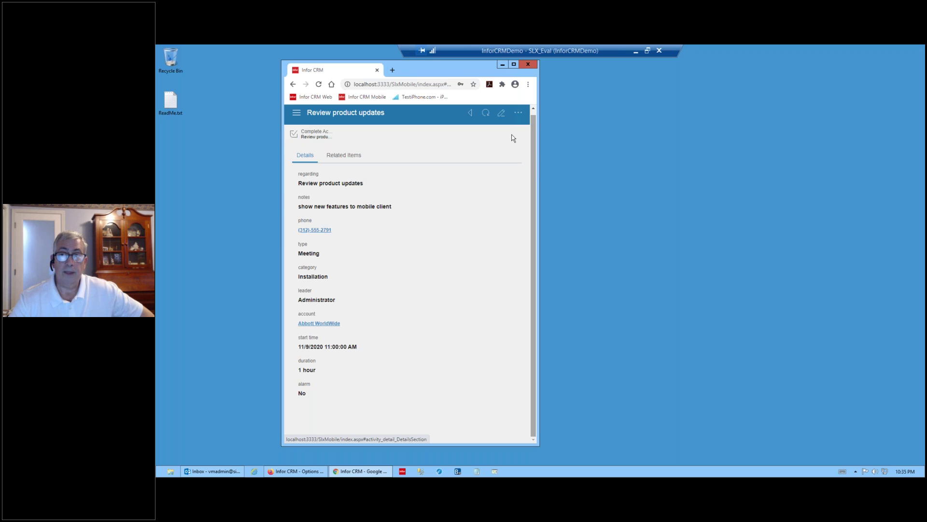
left_click(296, 114)
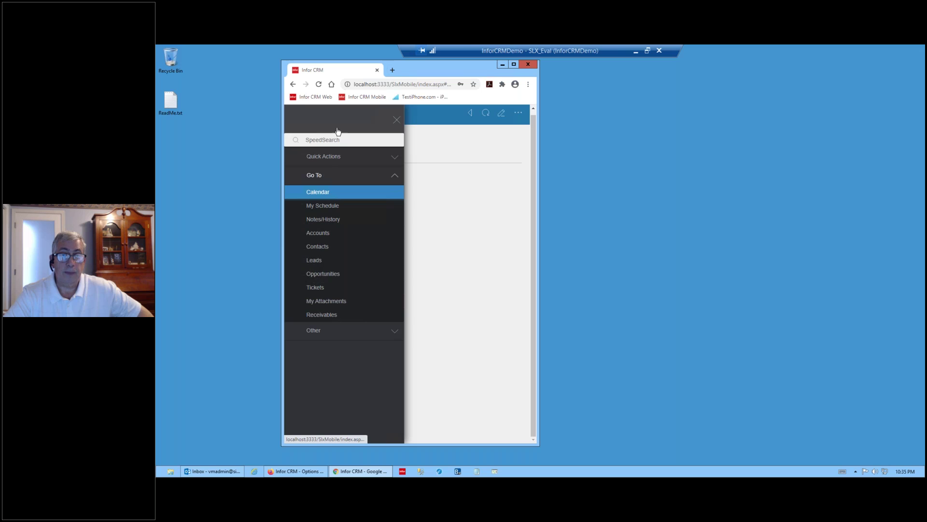
left_click(433, 123)
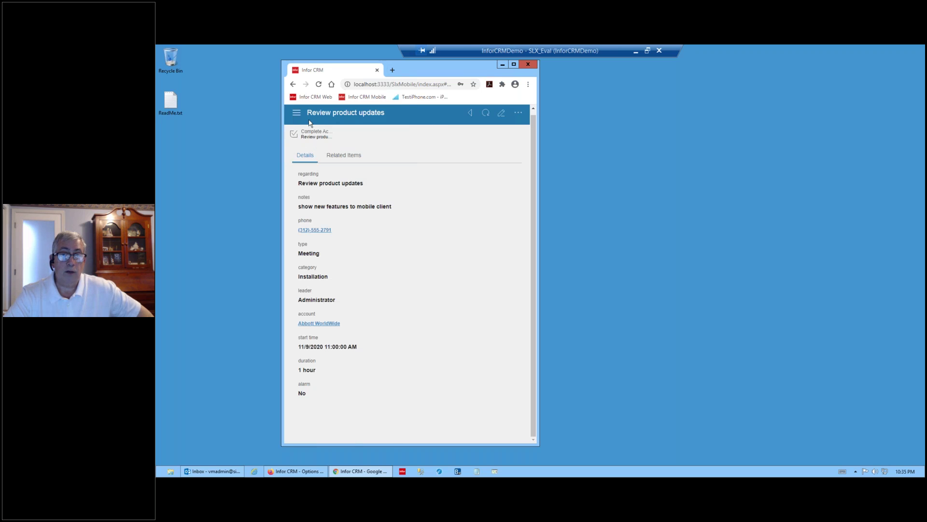
Open the mobile menu configuration and examine which views are available for the navigation menu
left_click(297, 116)
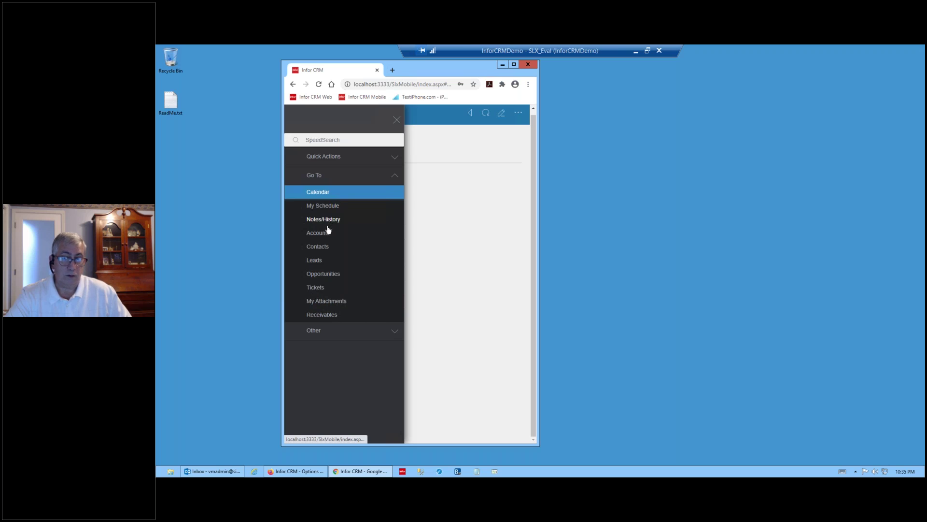
left_click(320, 334)
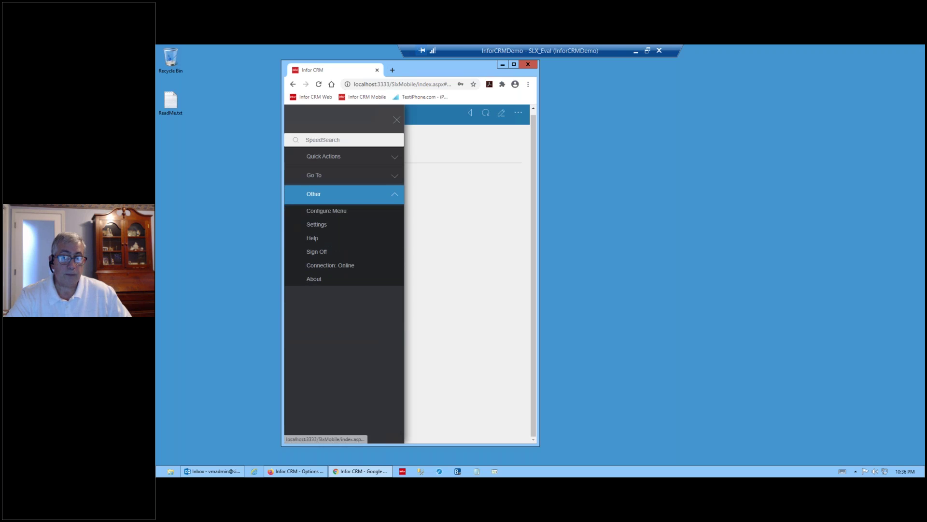
left_click(344, 214)
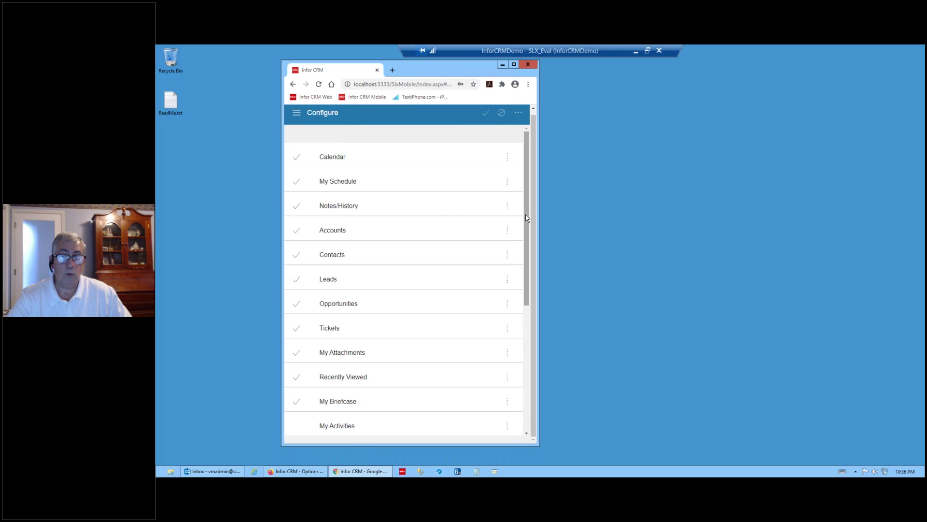
scroll(523, 303, "down", 3)
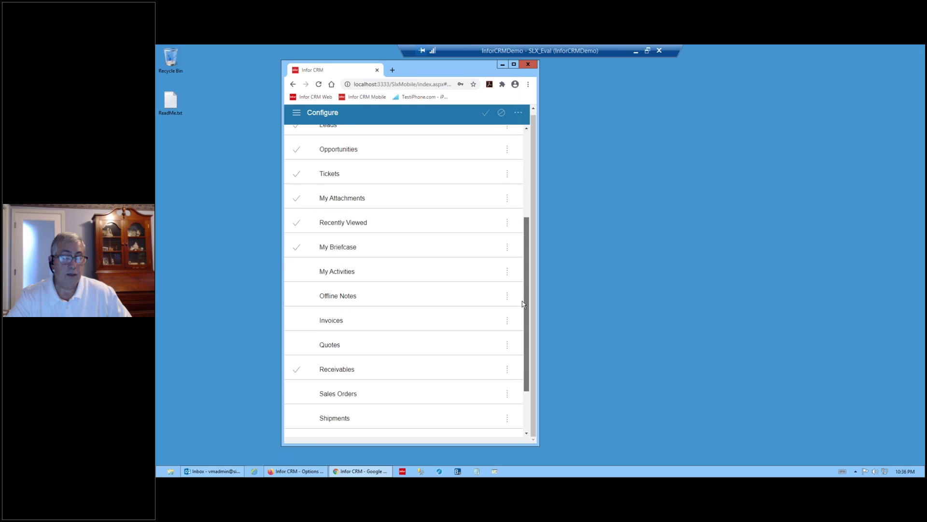
scroll(523, 302, "up", 3)
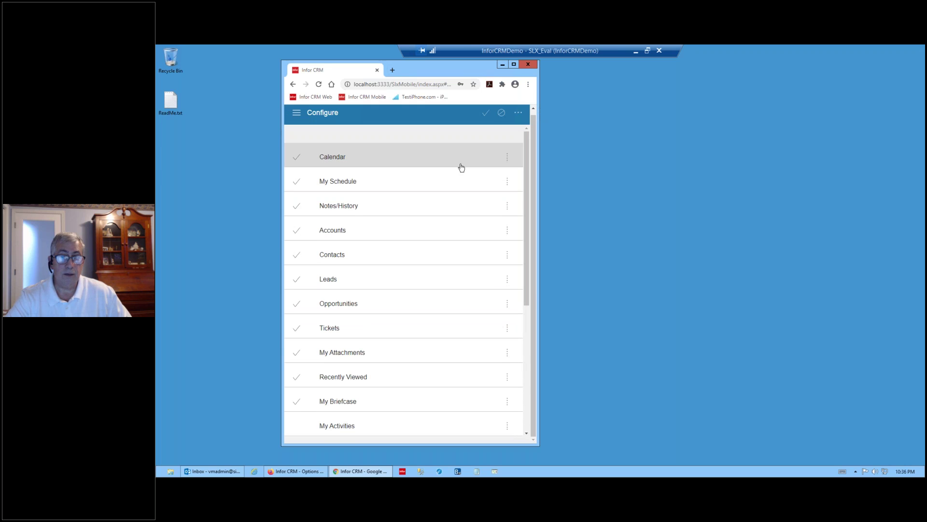
left_click_drag(528, 149, 523, 267)
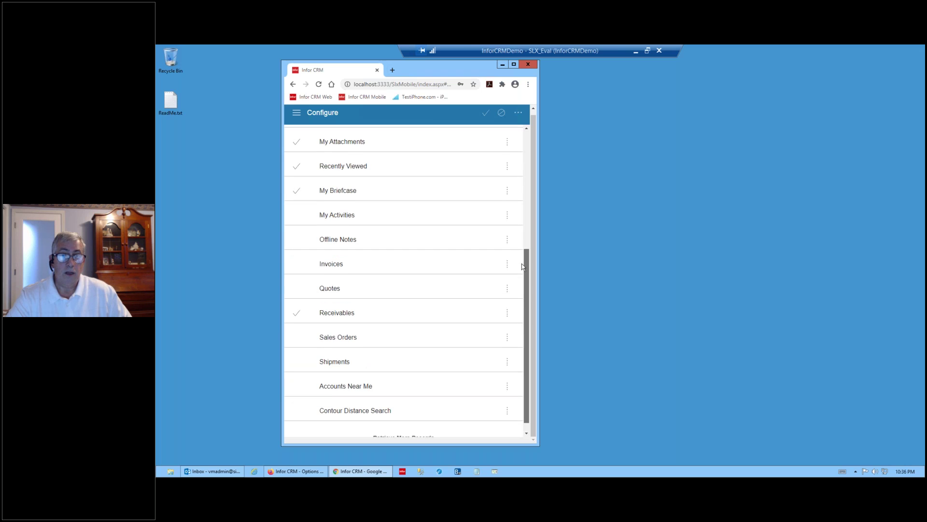
scroll(527, 249, "up", 2)
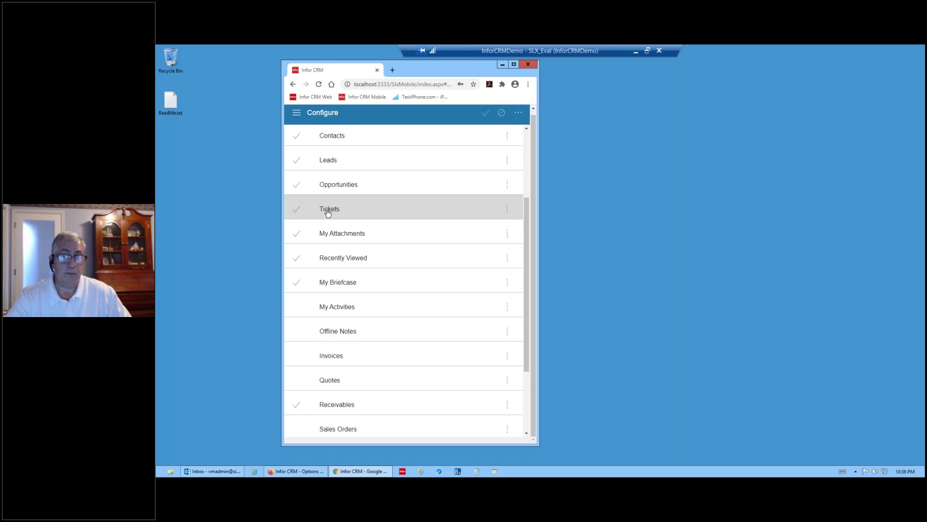
Check the available quick actions and the My Schedule view, and return to the calendar
left_click(296, 113)
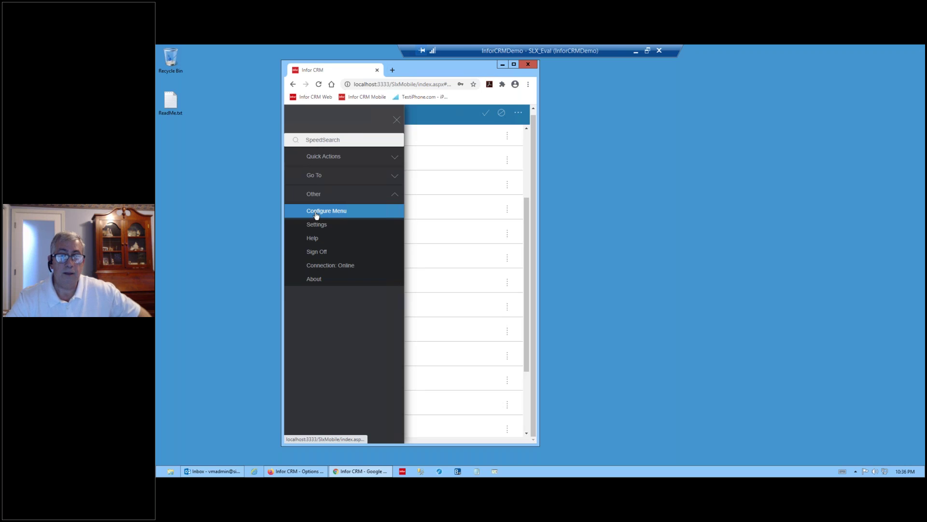
left_click(315, 176)
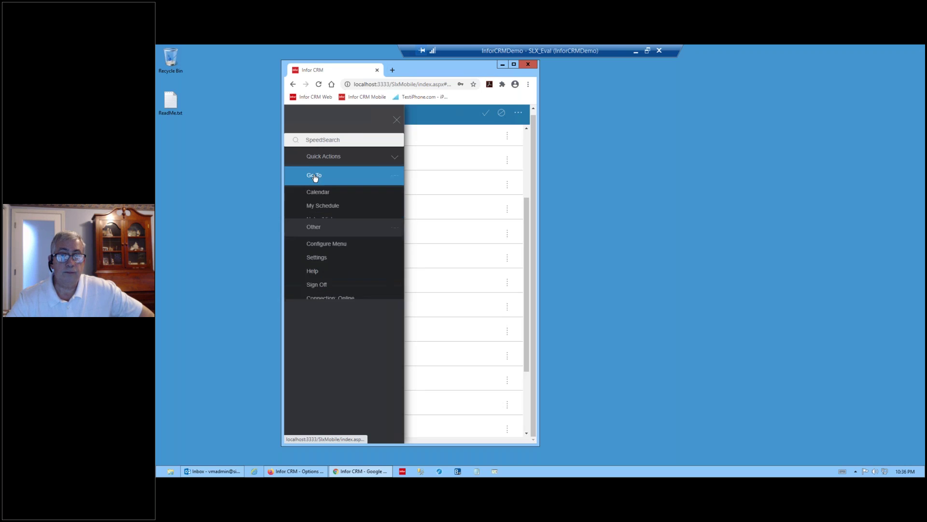
left_click(321, 158)
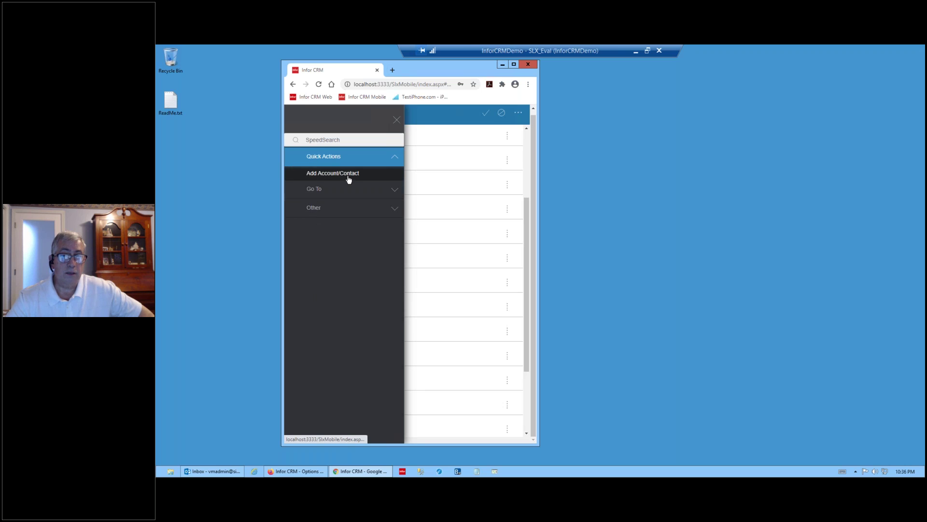
left_click(319, 191)
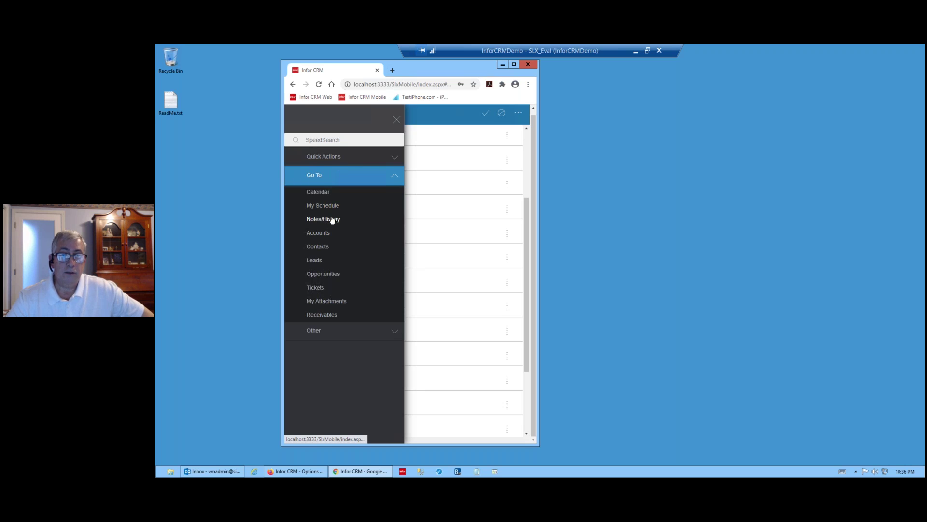
left_click(327, 207)
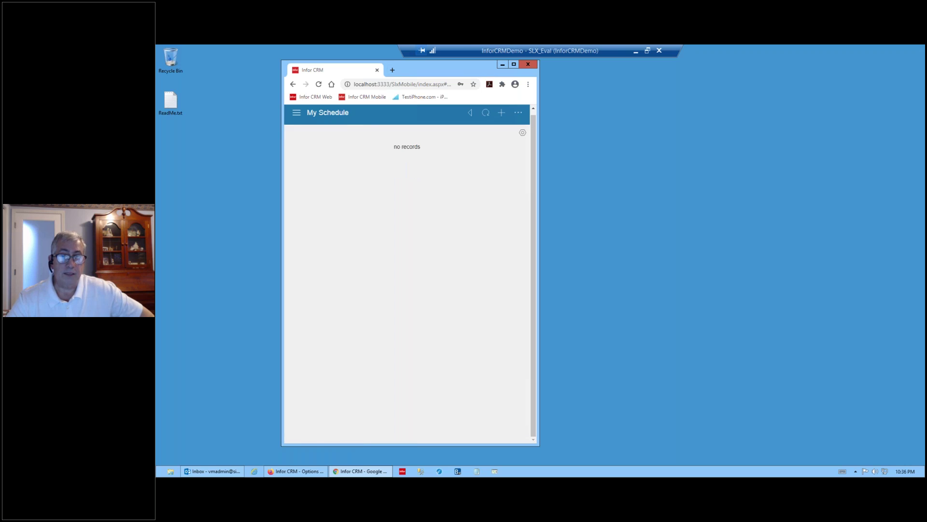
left_click(297, 116)
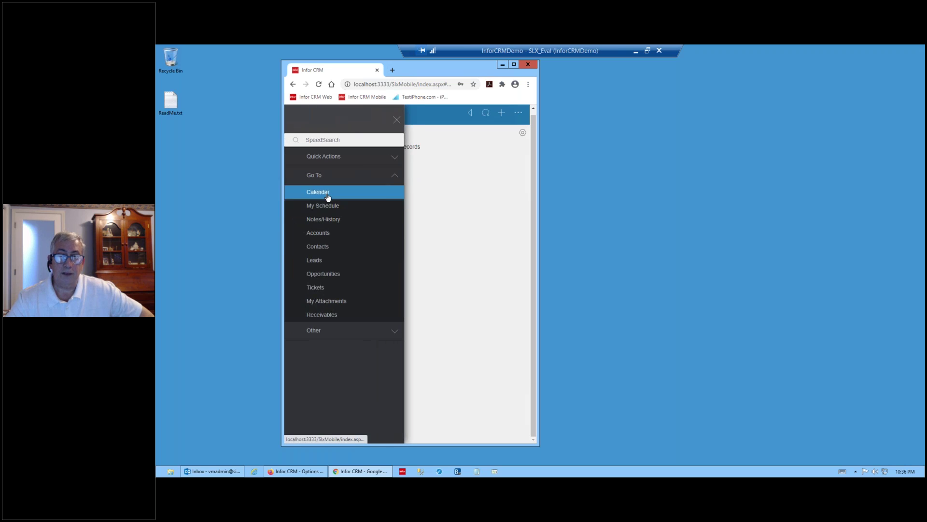
left_click(324, 193)
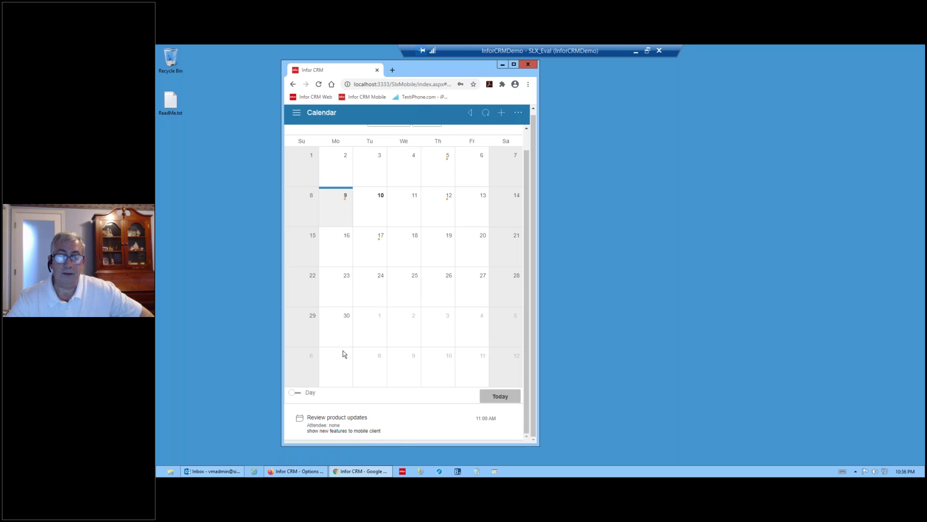
Open the Review product updates meeting for editing, review its fields and the theme options, and return to its details
left_click(337, 418)
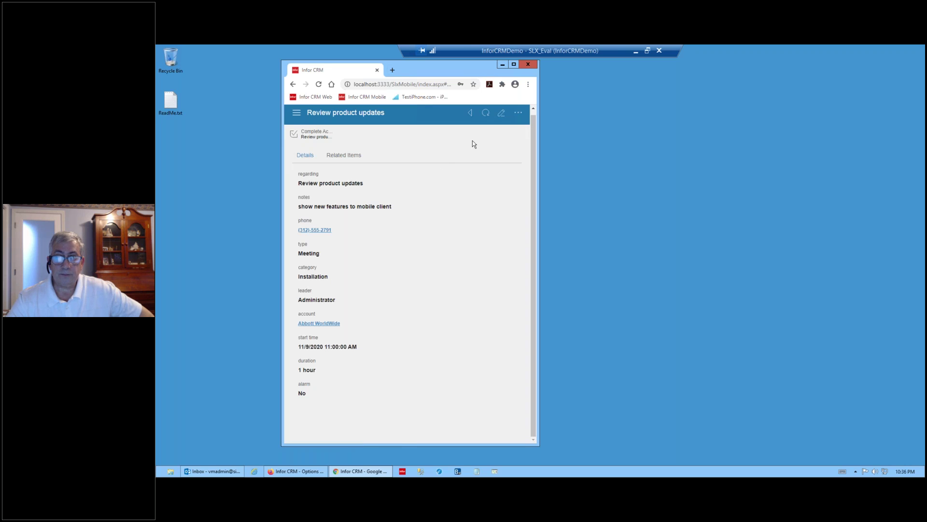
left_click(501, 114)
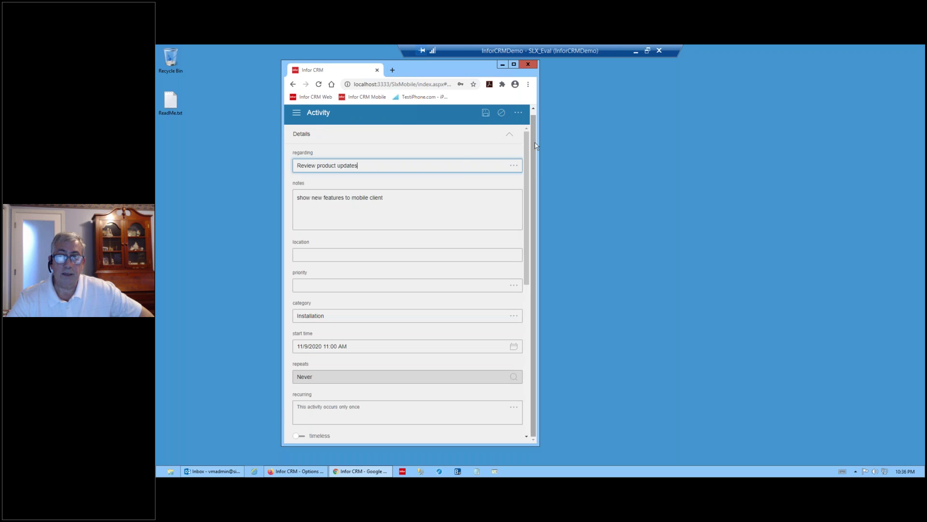
scroll(526, 231, "down", 2)
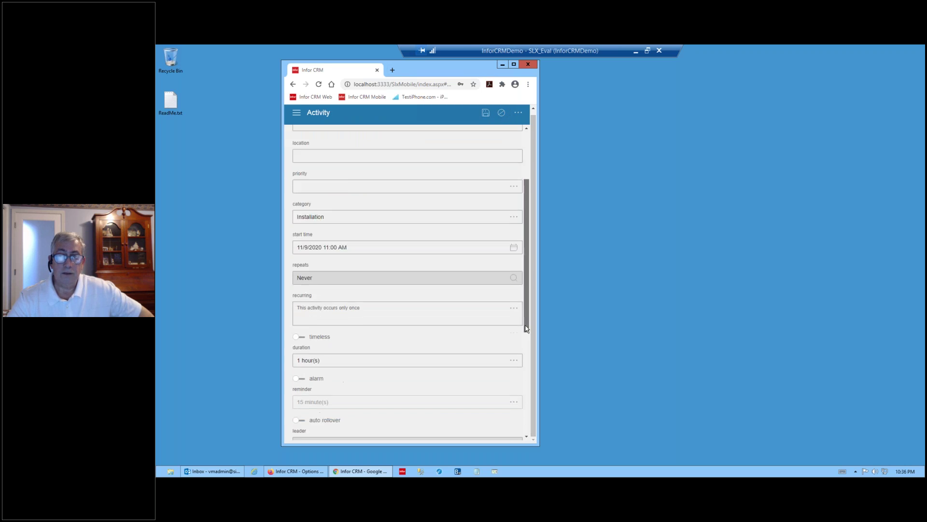
scroll(526, 329, "down", 4)
left_click_drag(529, 341, 524, 160)
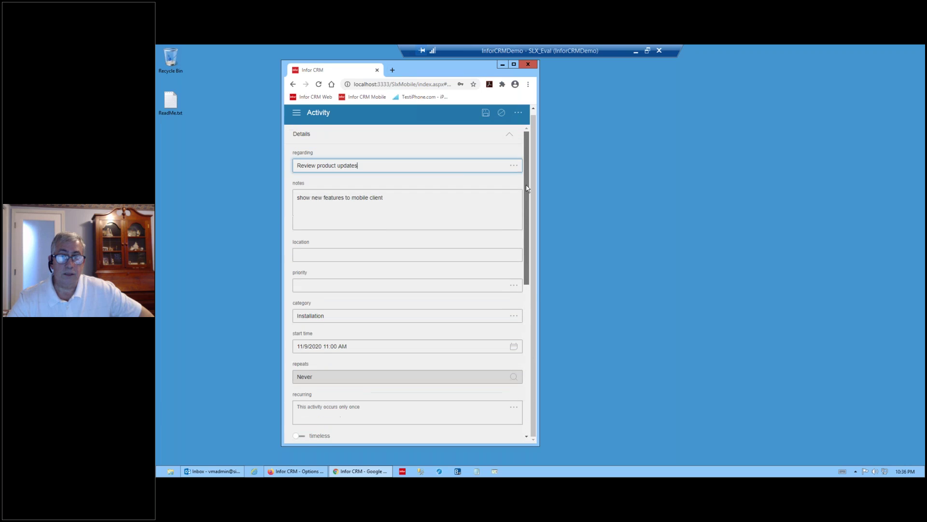
left_click(518, 113)
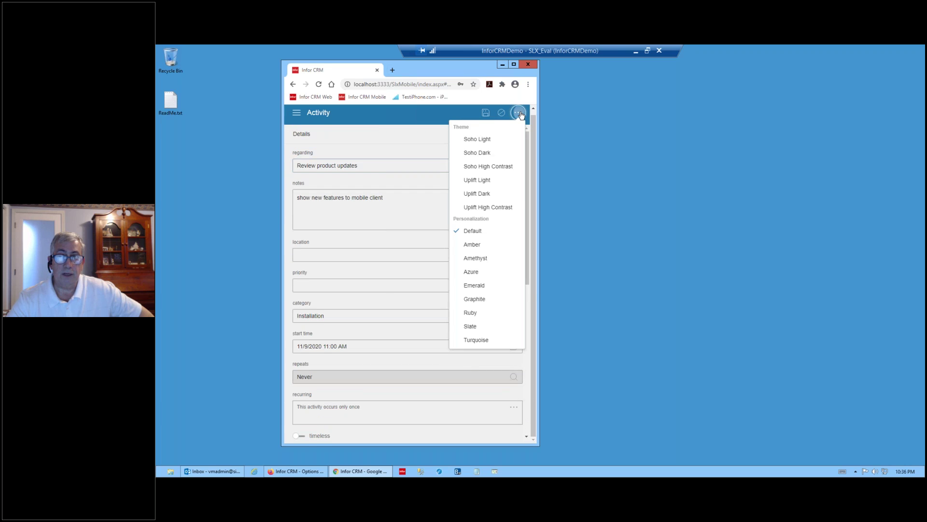
left_click(465, 118)
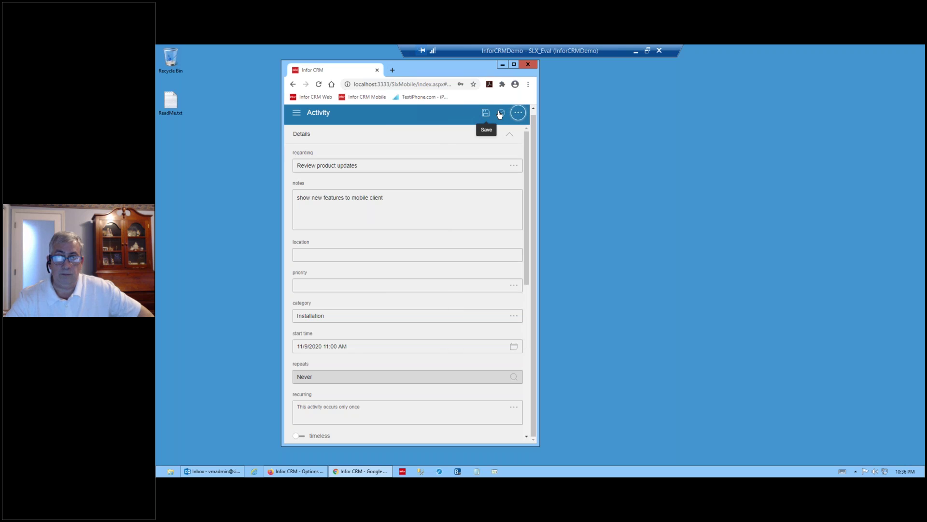
left_click(486, 112)
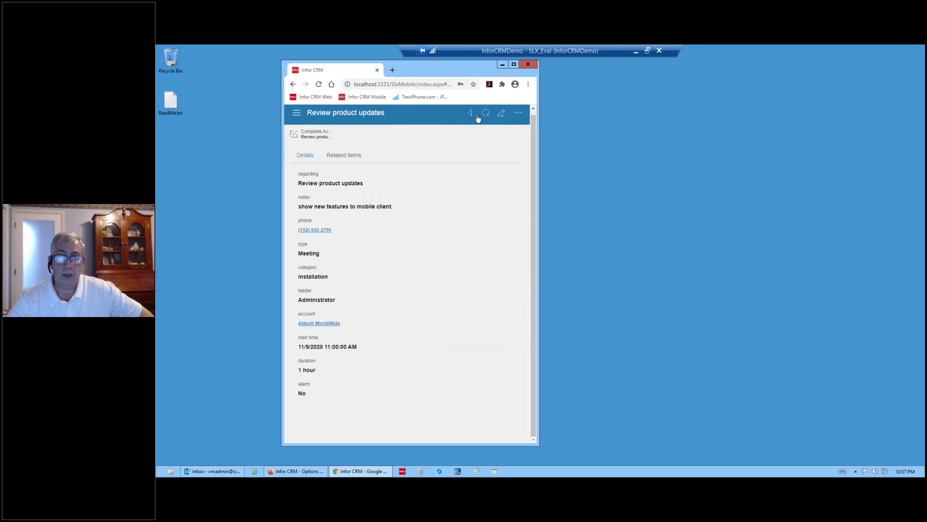
left_click(296, 113)
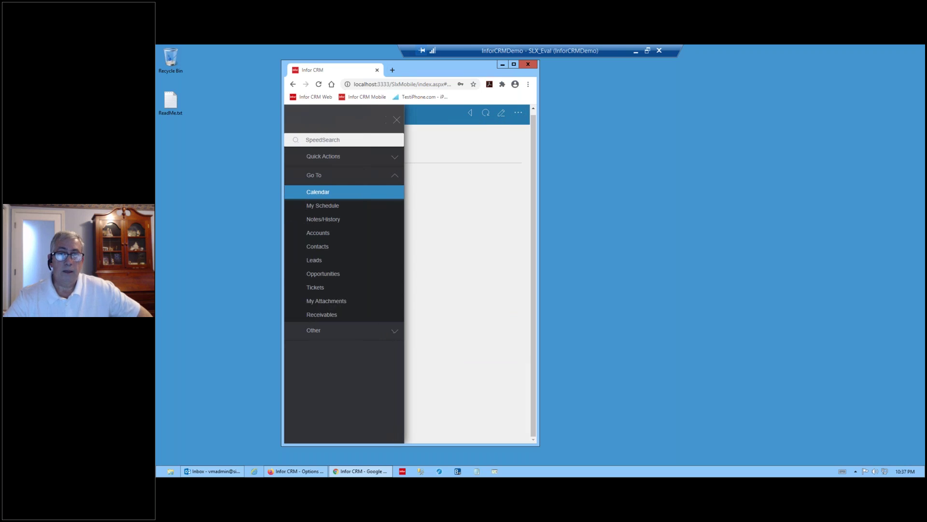
left_click(396, 120)
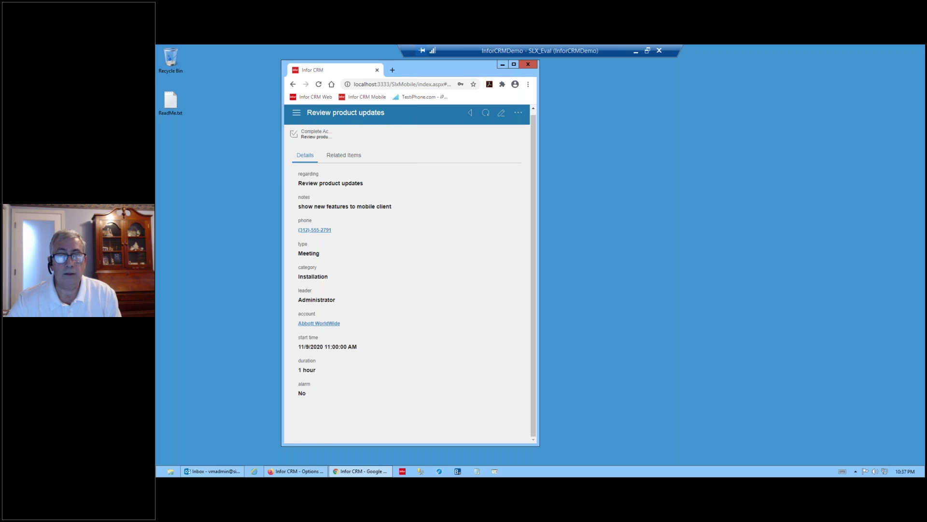
Complete the Review product updates meeting with the result Complete and no follow-up, reviewing its notes and other information before saving
left_click(296, 135)
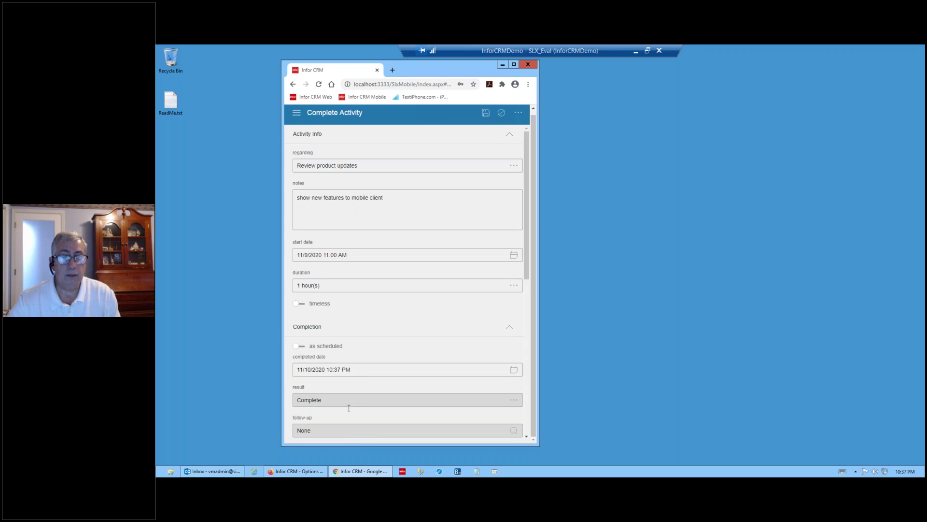
left_click(406, 205)
key("ctrl+a")
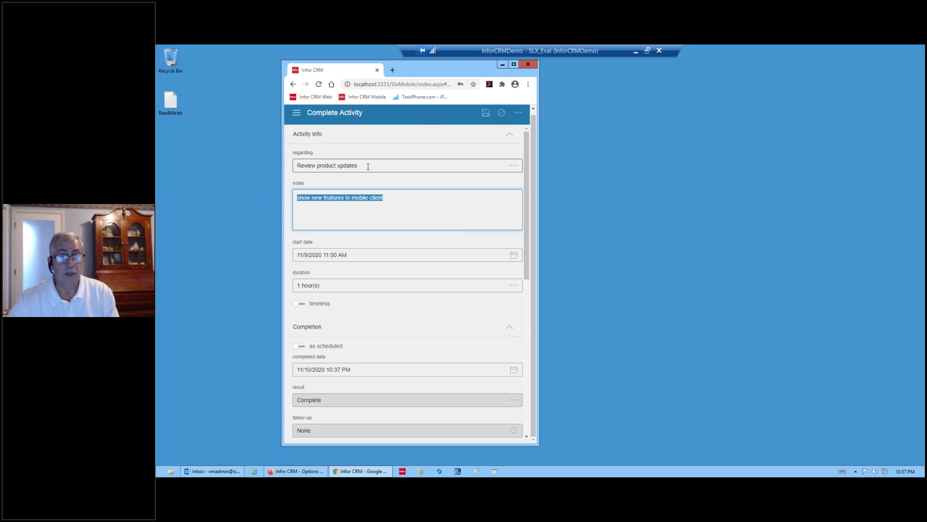
left_click_drag(527, 197, 524, 327)
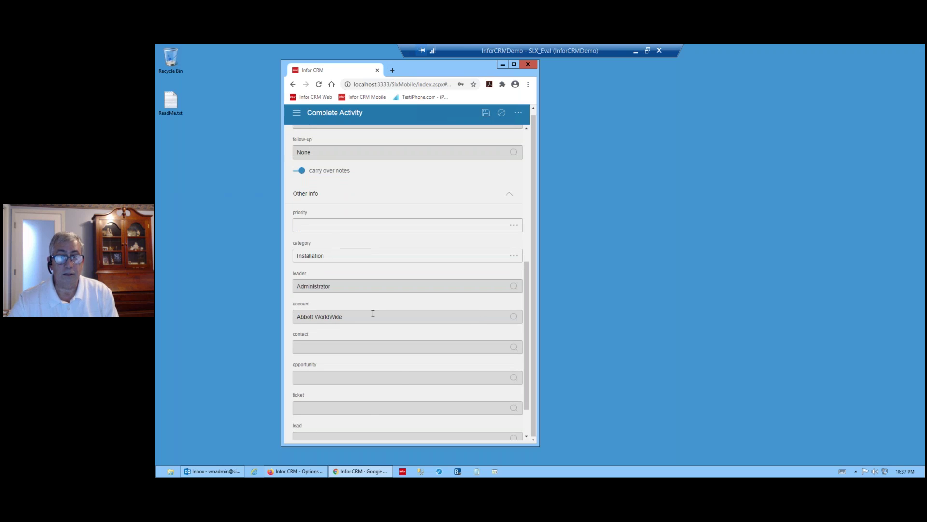
left_click_drag(532, 296, 533, 282)
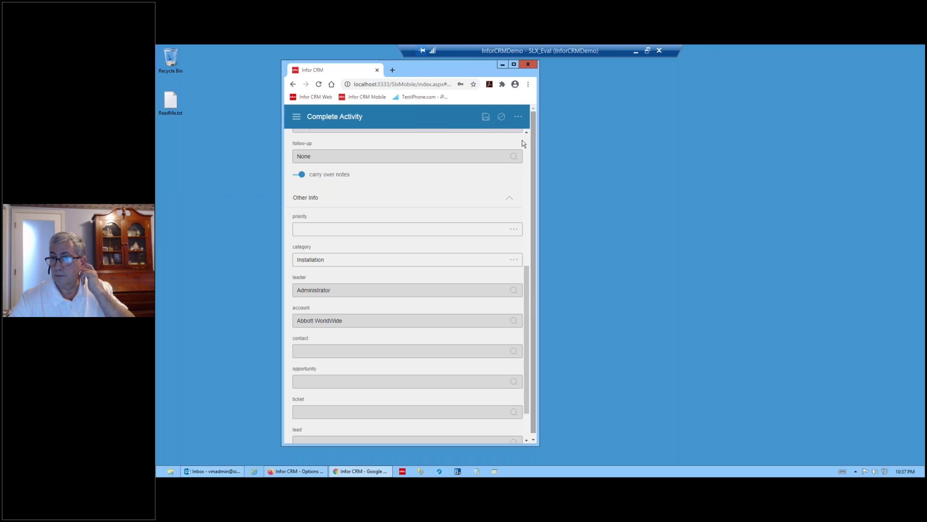
left_click(486, 118)
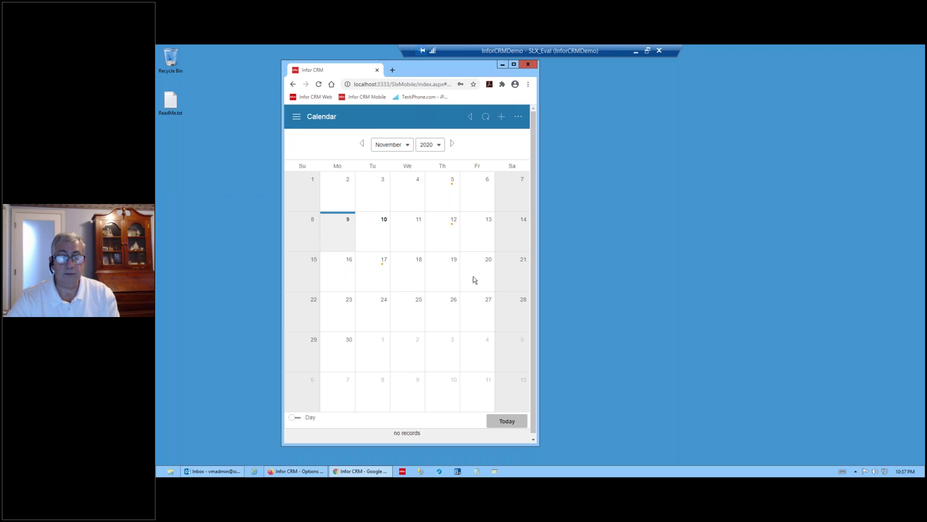
Check the November 2020 calendar after the completion and switch to the Outlook inbox
scroll(539, 286, "down", 1)
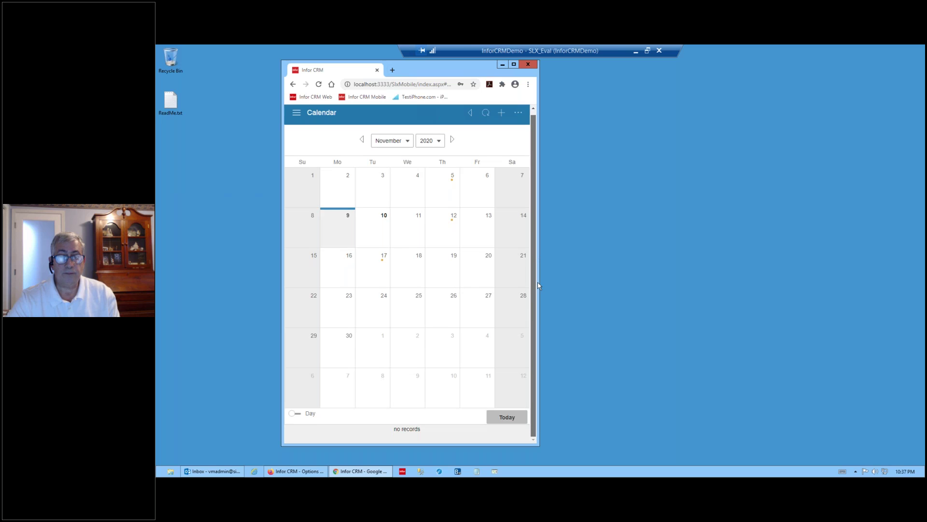
scroll(441, 150, "up", 1)
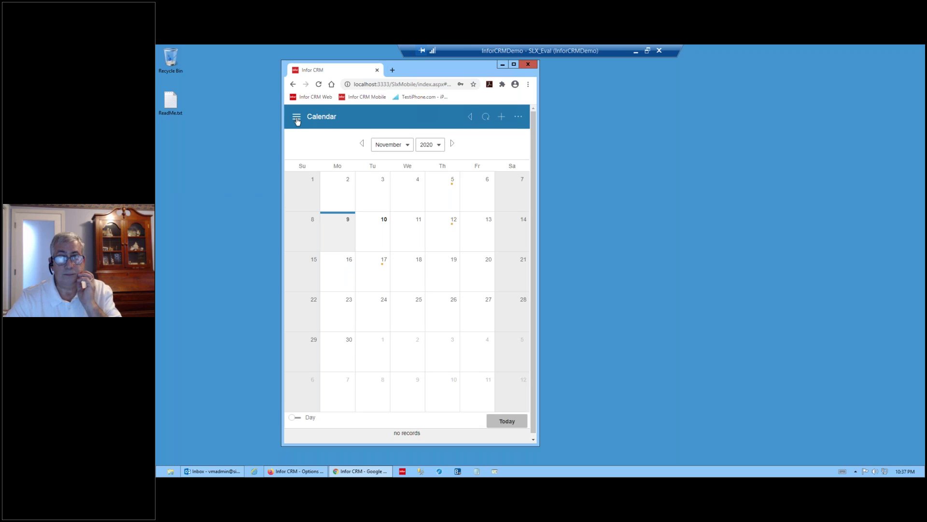
left_click(216, 472)
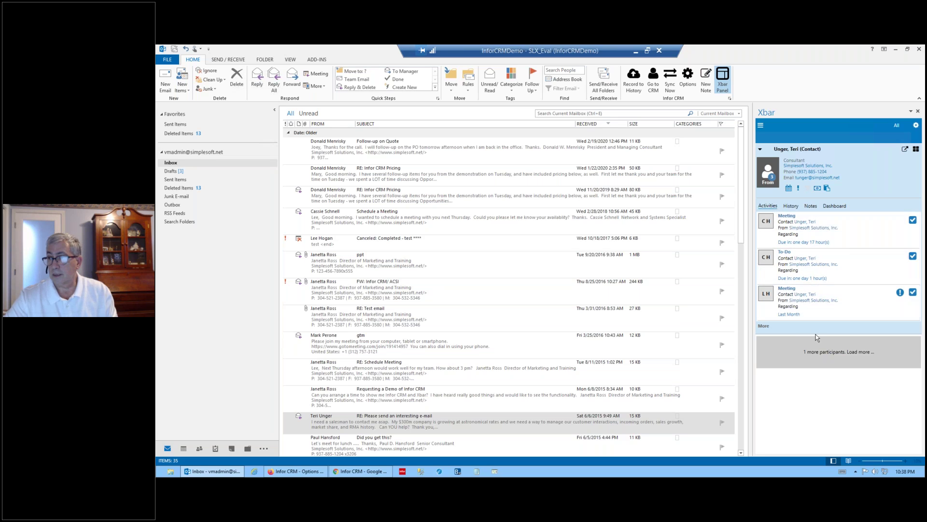
Review and save the first meeting in the Xbar contact's activities, and display the Xbar's quick creation actions
left_click(914, 220)
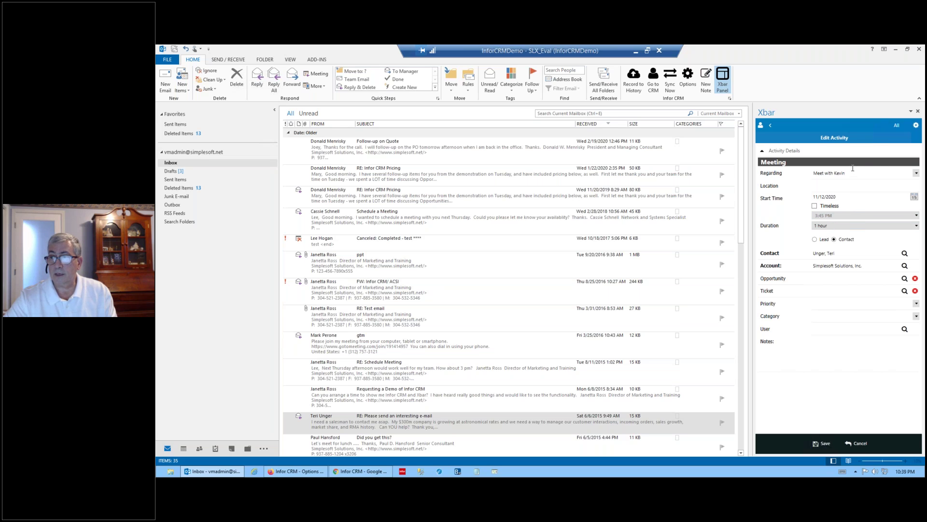
left_click(815, 442)
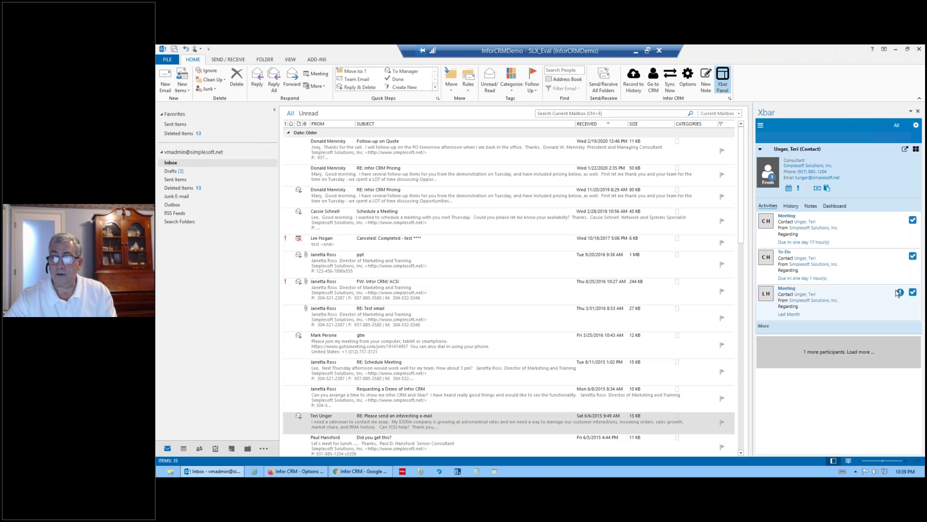
left_click(917, 150)
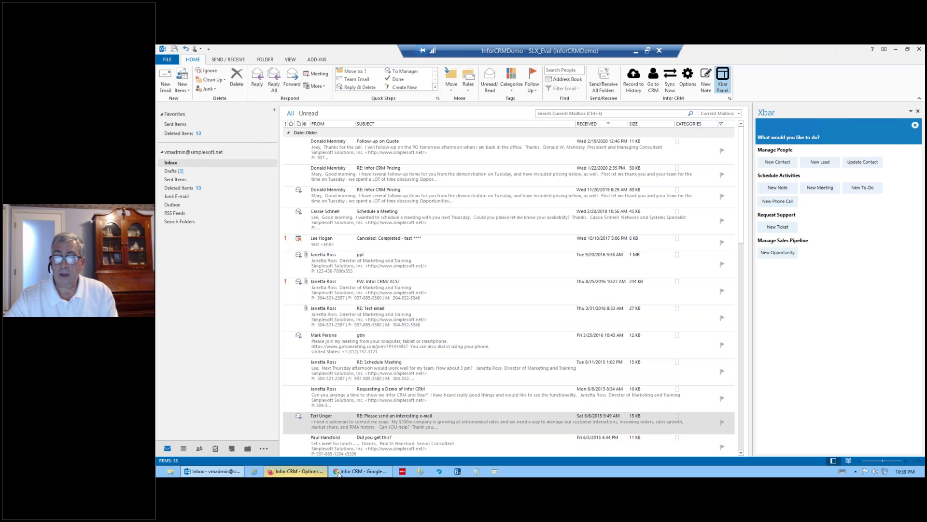
Switch to the Infor CRM mobile client in Chrome, view the activity types available for scheduling, and return to Outlook
mouse_move(340, 475)
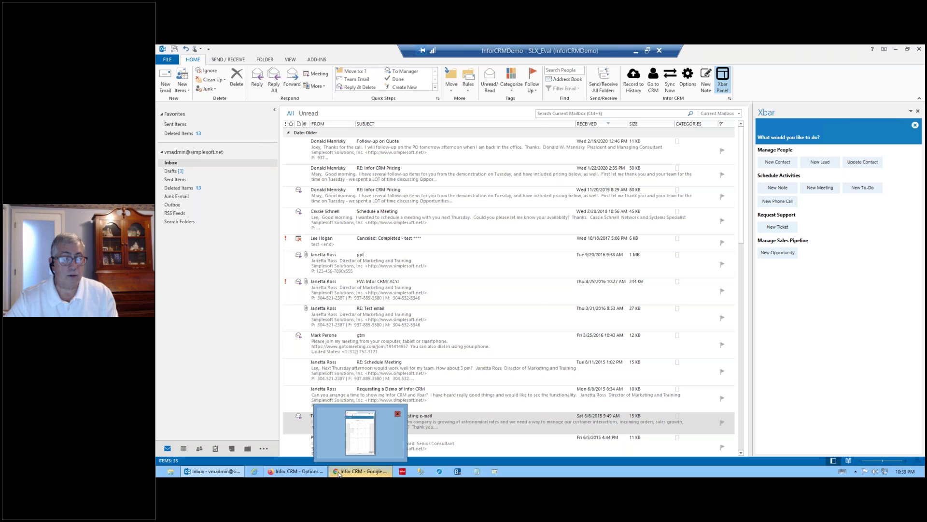
left_click(339, 475)
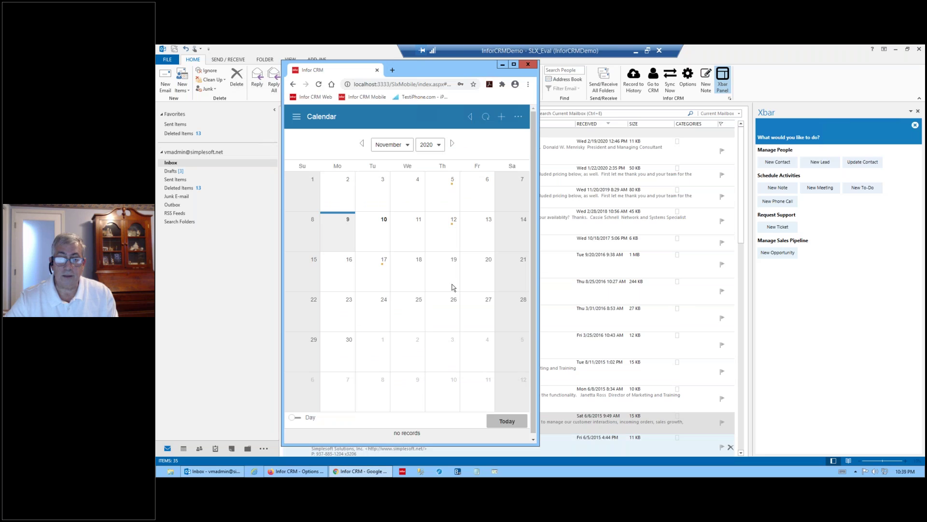
left_click(505, 120)
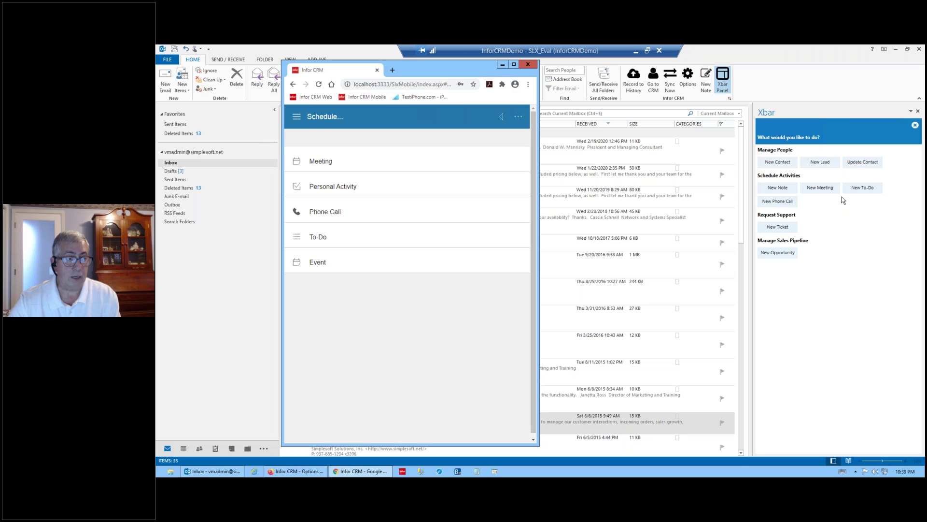
left_click(842, 288)
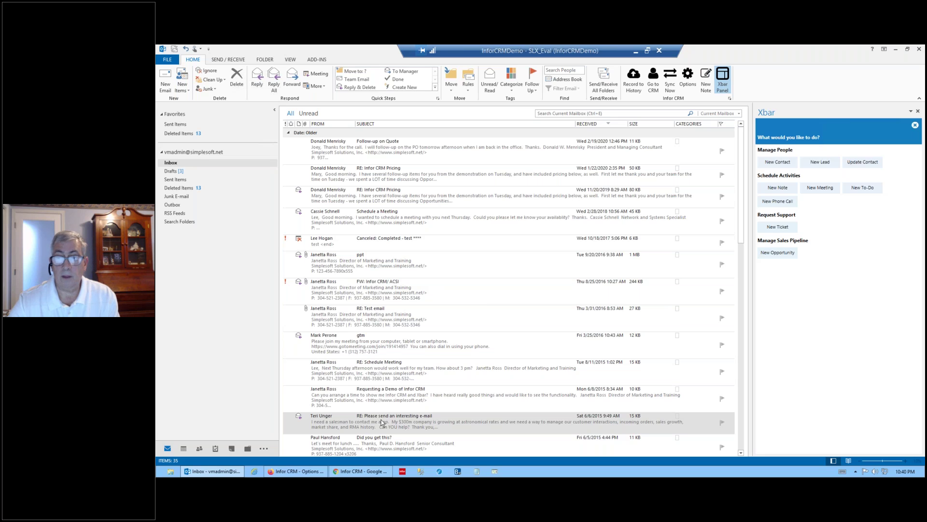
left_click(211, 472)
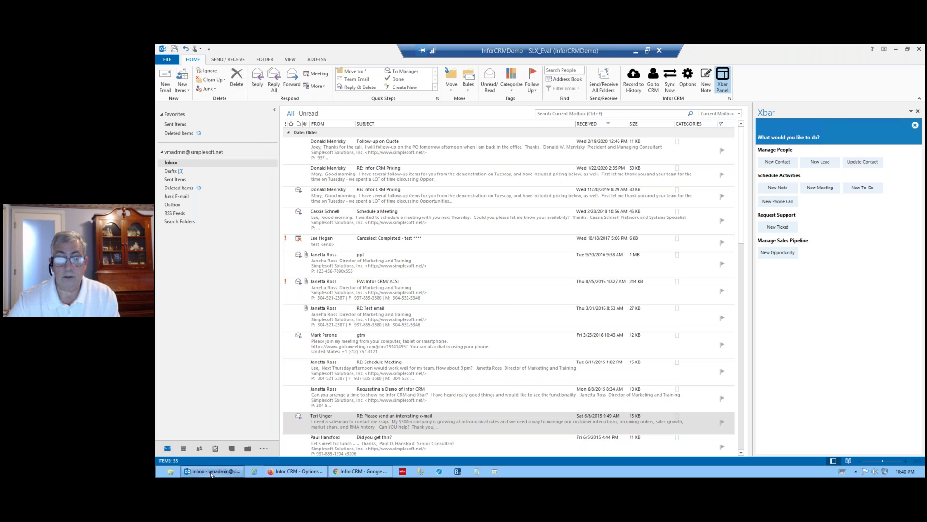
Switch to the Infor CRM web client in Firefox, view the November 2020 calendar, and return to Outlook
left_click(290, 471)
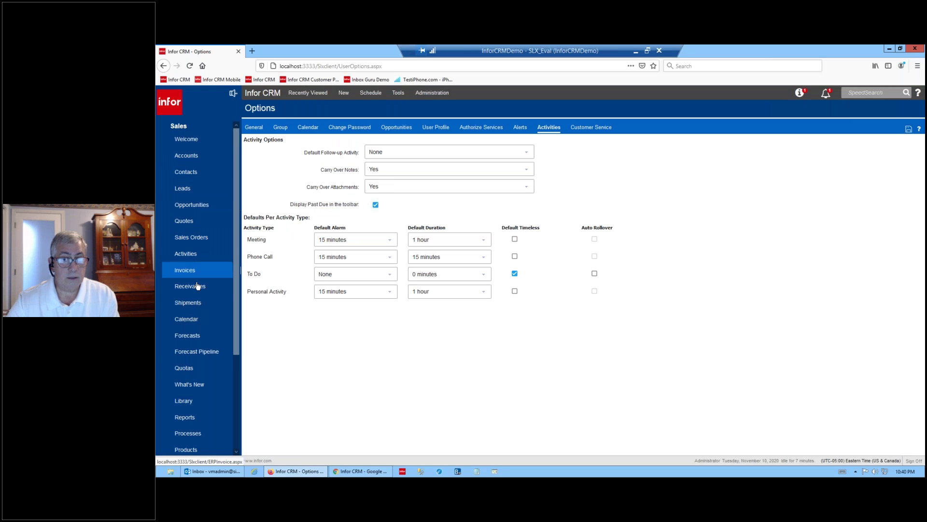
left_click(196, 320)
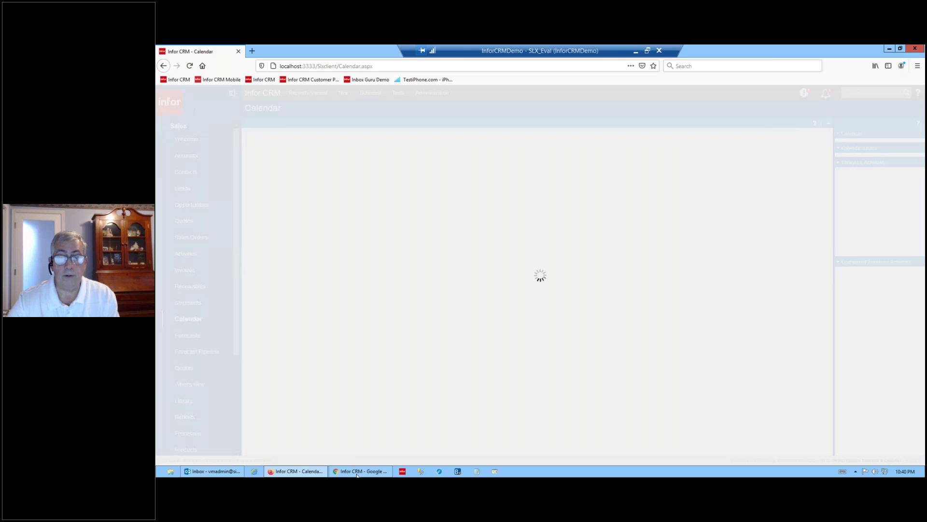
mouse_move(361, 473)
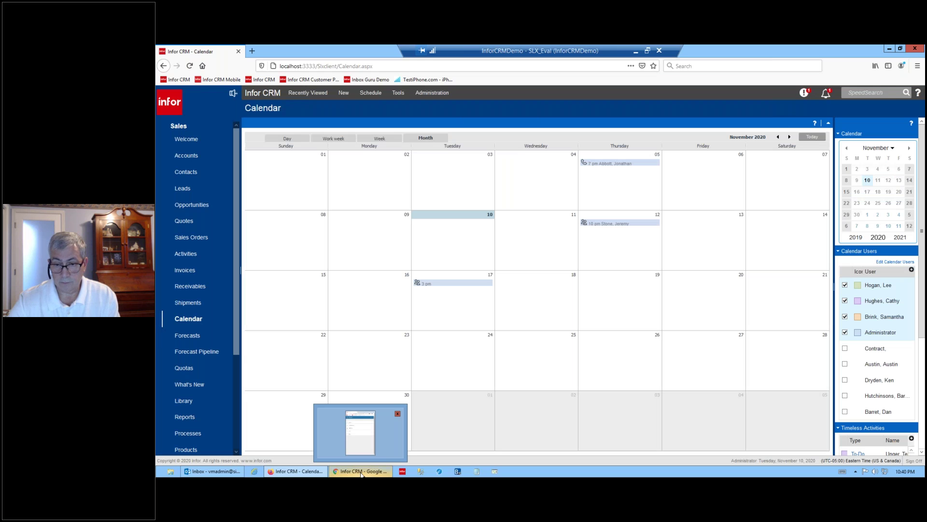
left_click(213, 471)
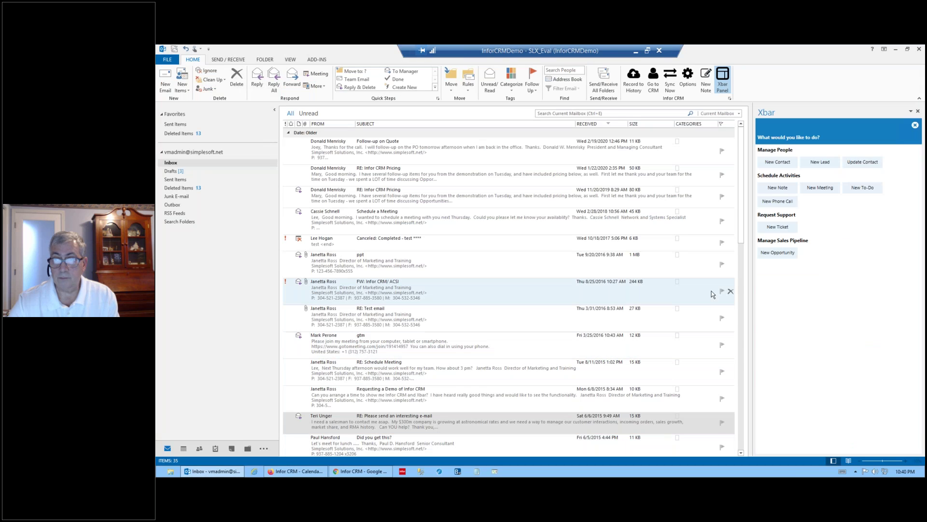
Open the Outlook calendar and create a new appointment on November 11, 2020
left_click(184, 448)
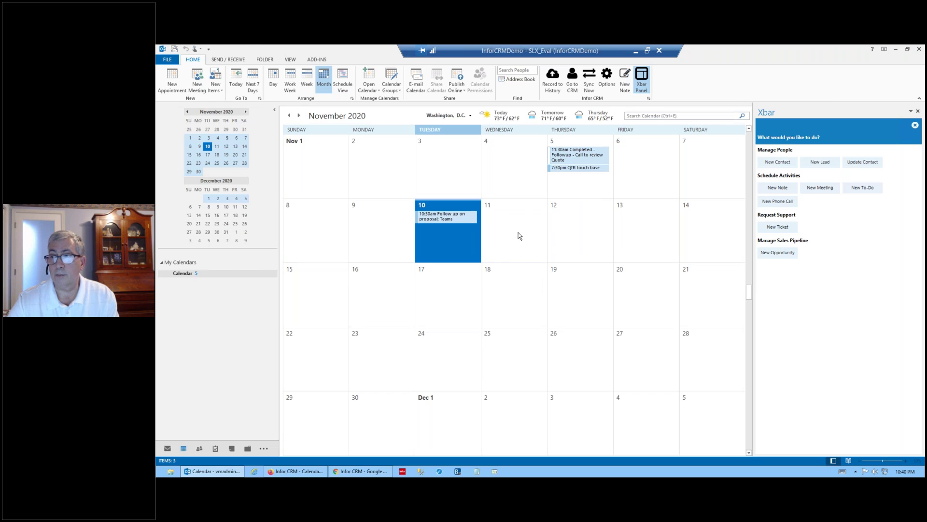
right_click(515, 221)
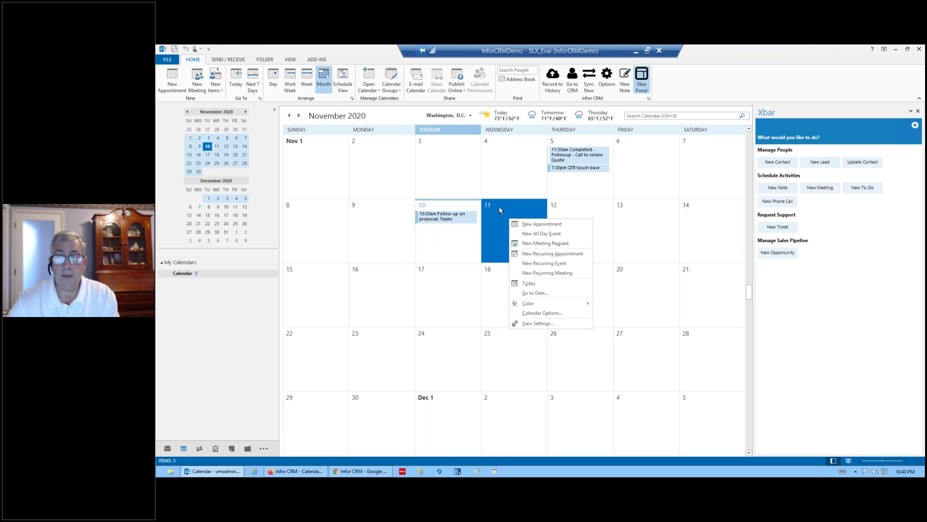
left_click(546, 224)
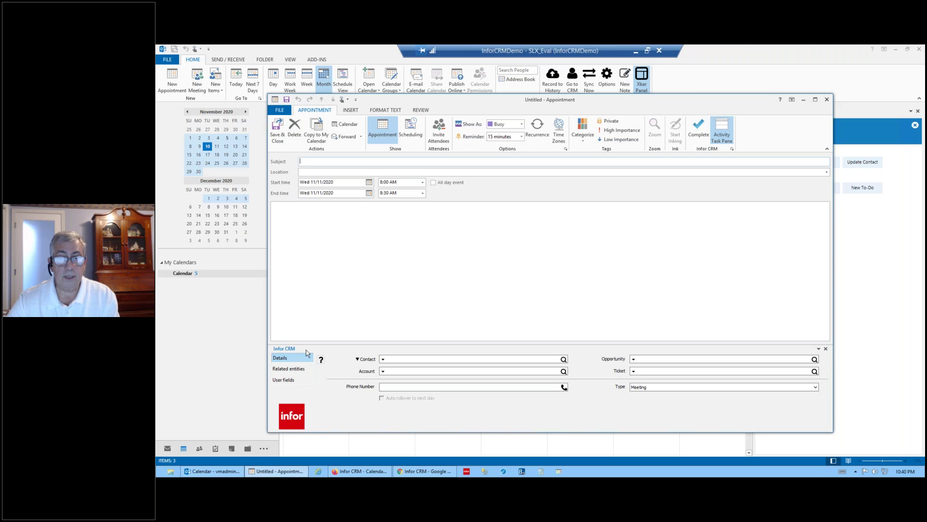
Search the Infor CRM accounts for "abbott", check the address book choices, and assign Abbott WorldWide to the appointment
left_click(564, 372)
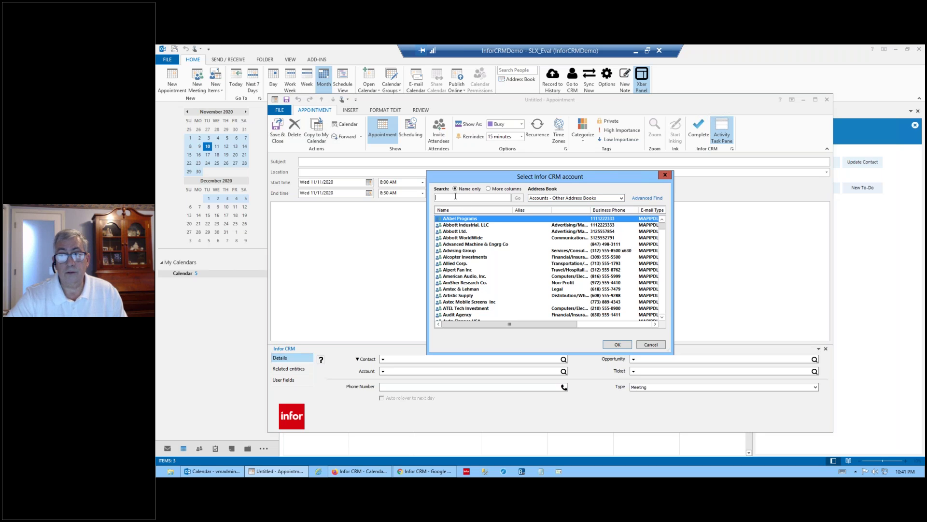
type("abbott")
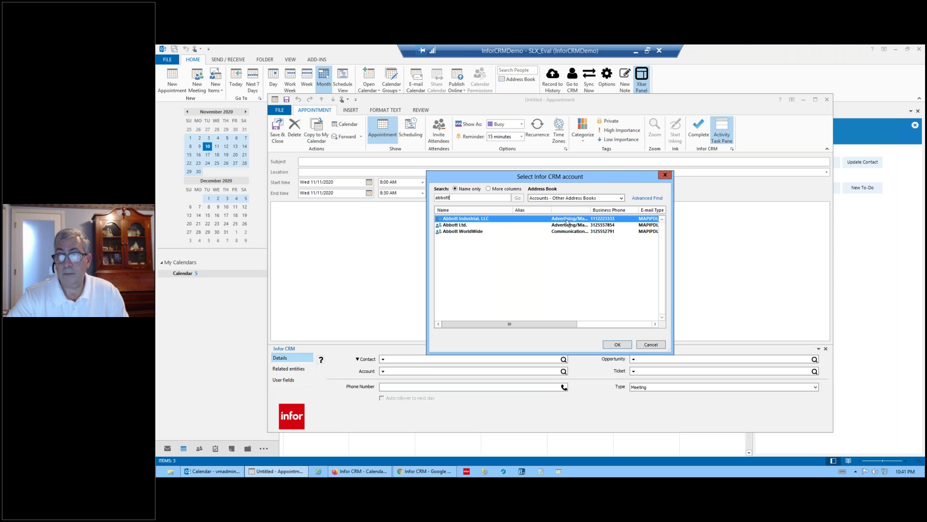
left_click(621, 198)
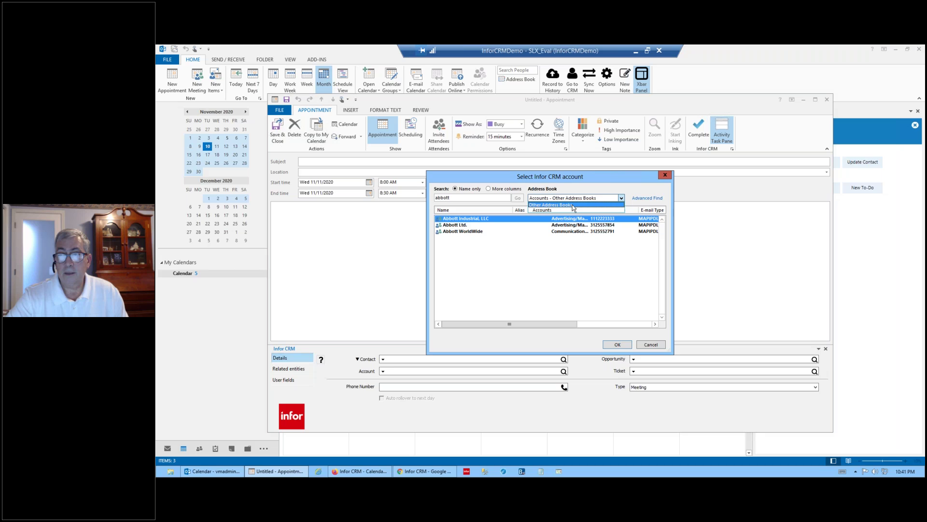
left_click(573, 205)
left_click(620, 199)
left_click(544, 211)
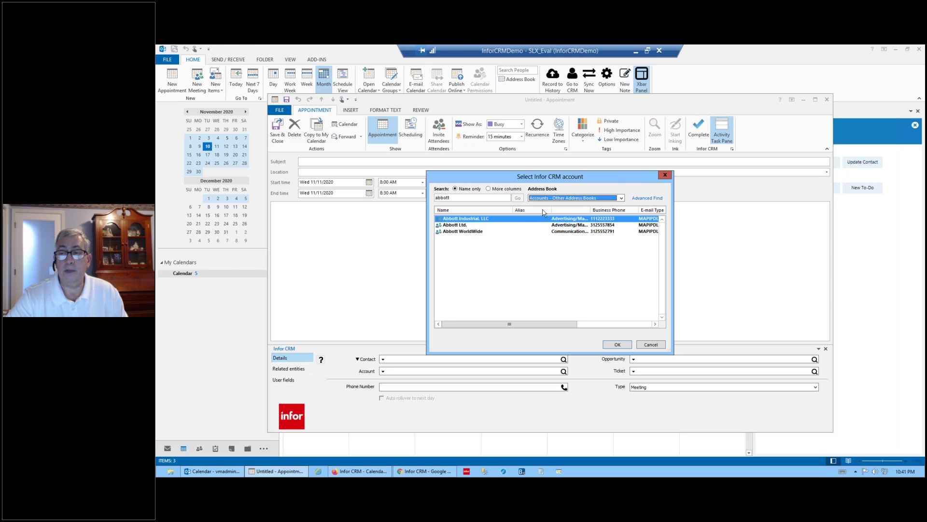
double_click(464, 232)
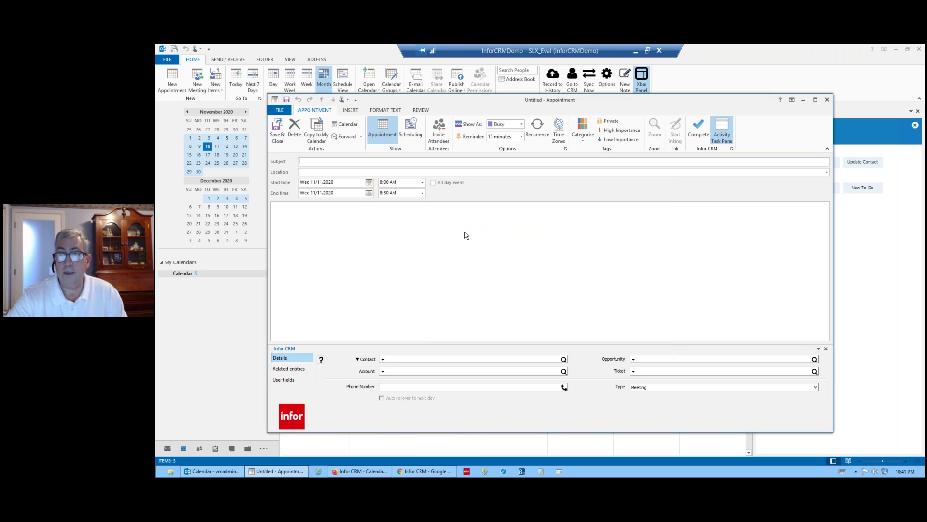
Link the Abbott Ltd. contact to the appointment and enter the subject "Review call to finalize the list of requirements" and location "Zoom"
left_click(563, 359)
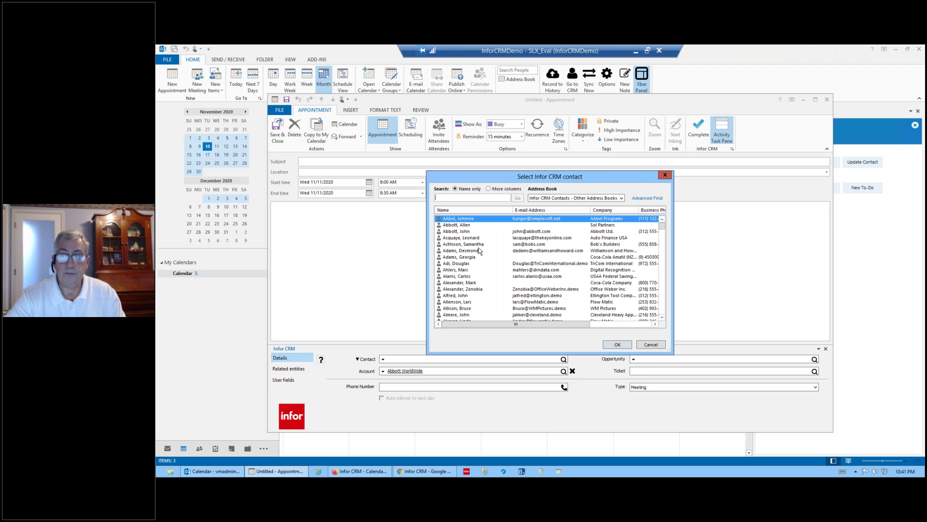
double_click(467, 232)
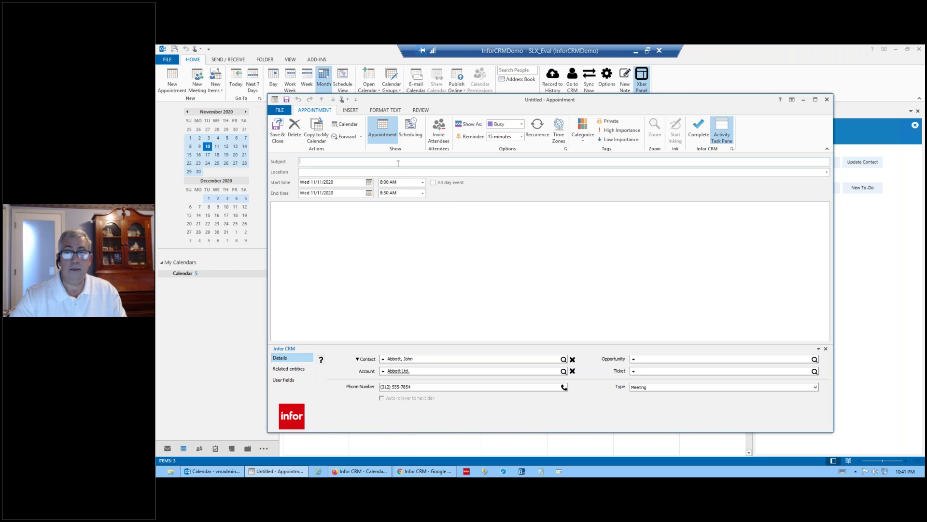
type("Review")
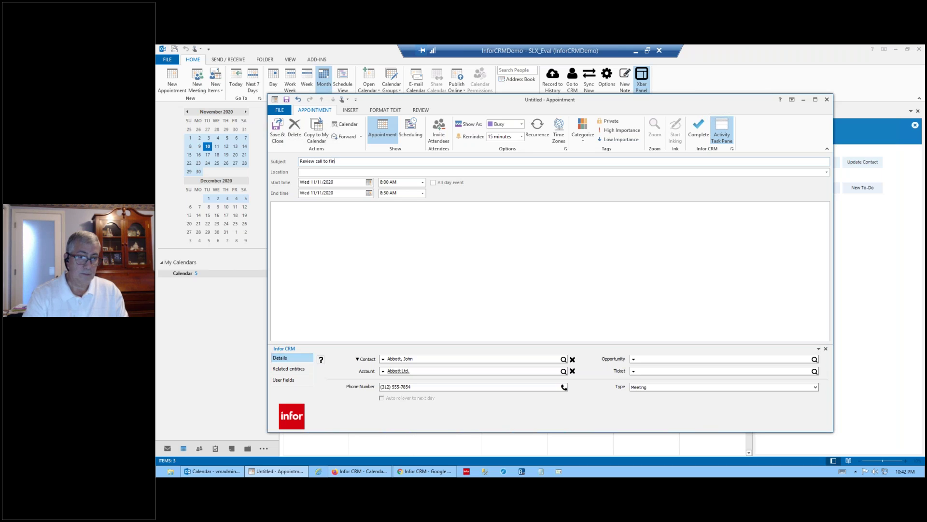
type("call to finalize the list of ")
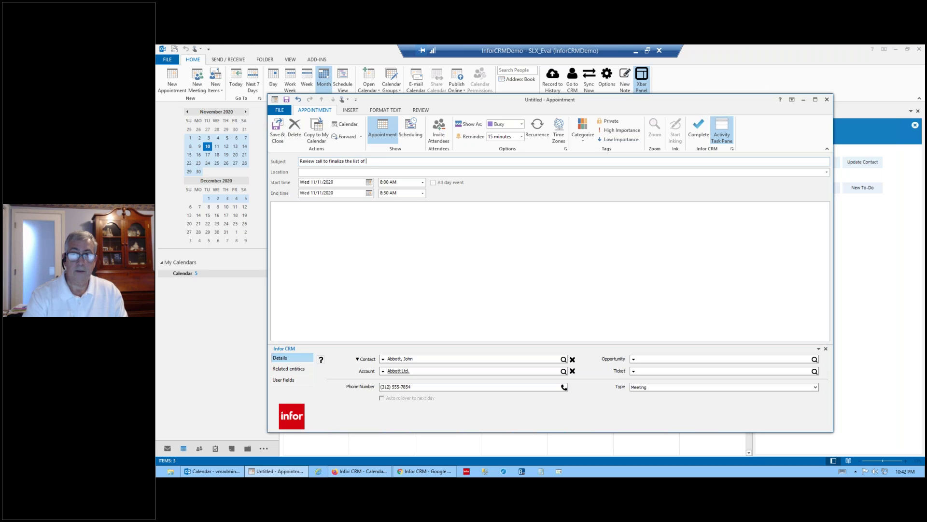
type("requirements")
key("Tab")
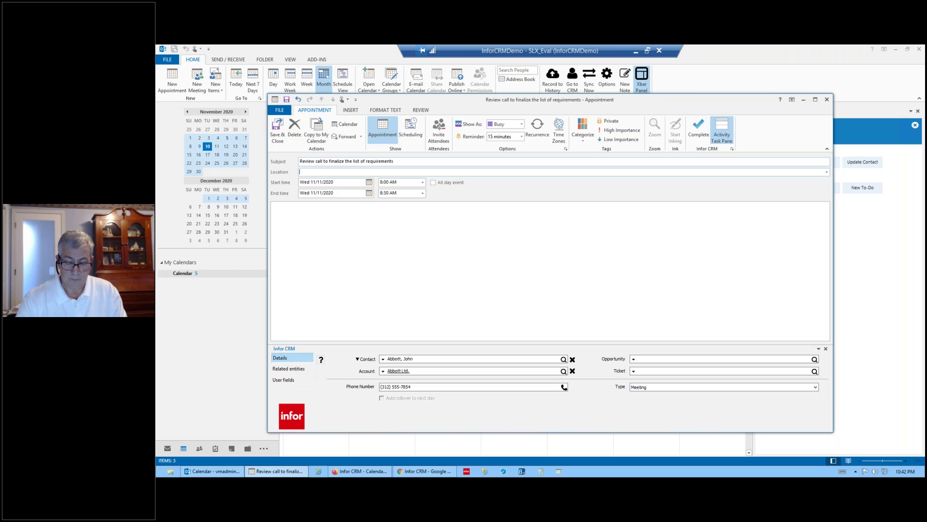
type("Zoom")
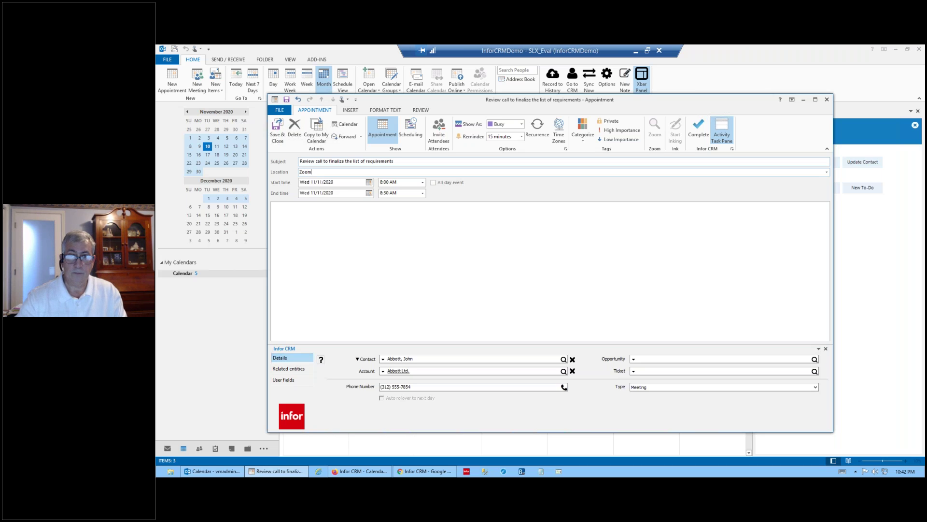
Enter "List of requirements in priority order:" as the appointment notes, and save and close the appointment
left_click(415, 212)
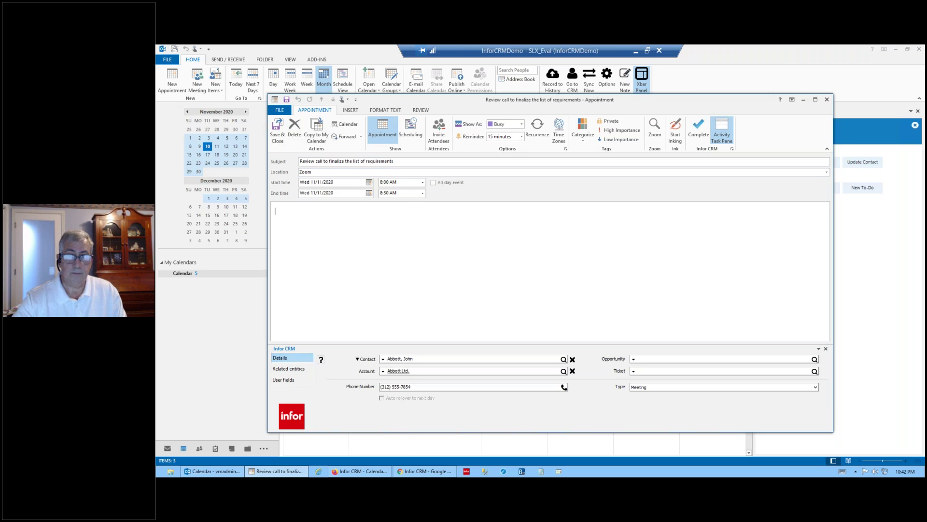
type("List of requirements")
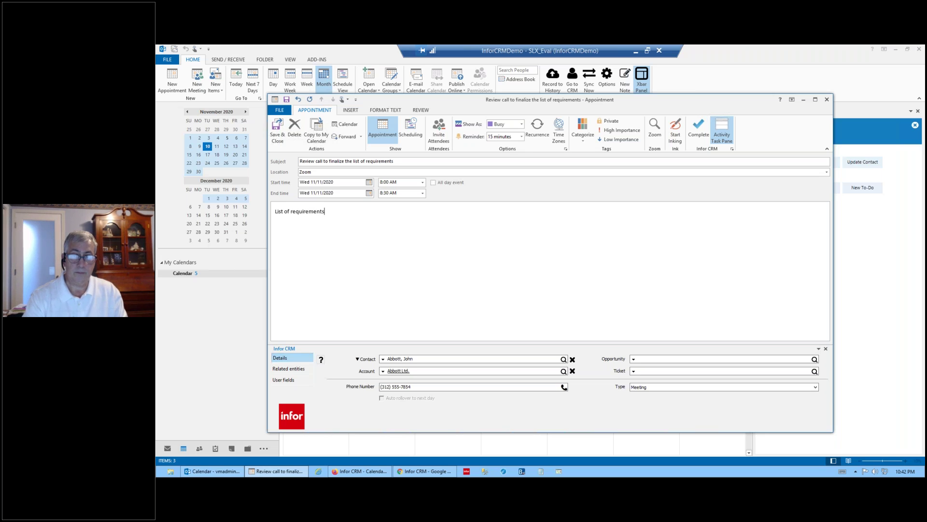
type(":")
key("BackSpace")
type("in priority order:")
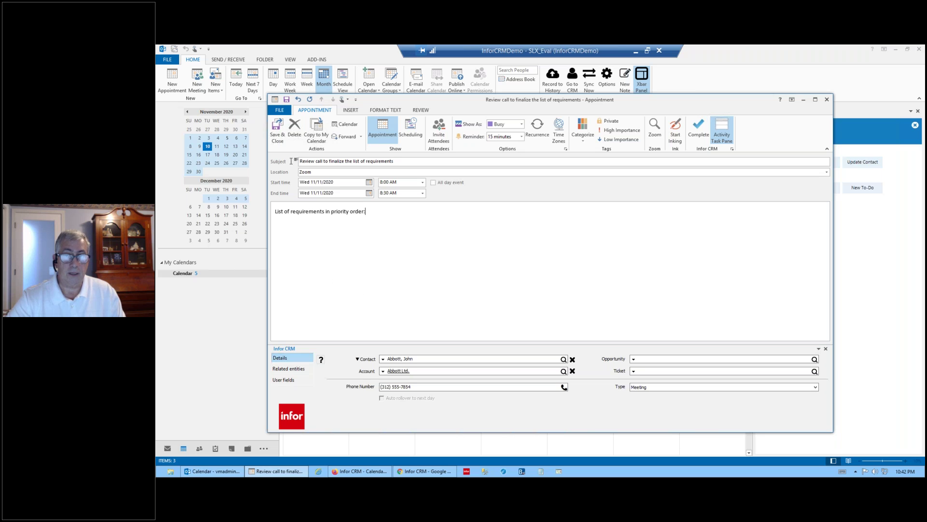
left_click(278, 129)
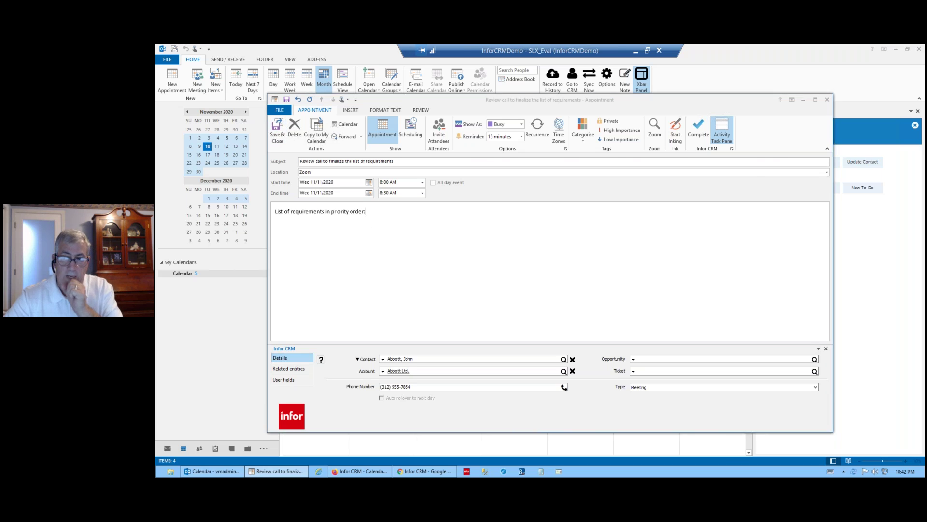
Create an Outlook appointment on November 12, 2020 with the subject "Meeting for requiremnets" and no CRM contact or account, and save and close it
mouse_move(514, 224)
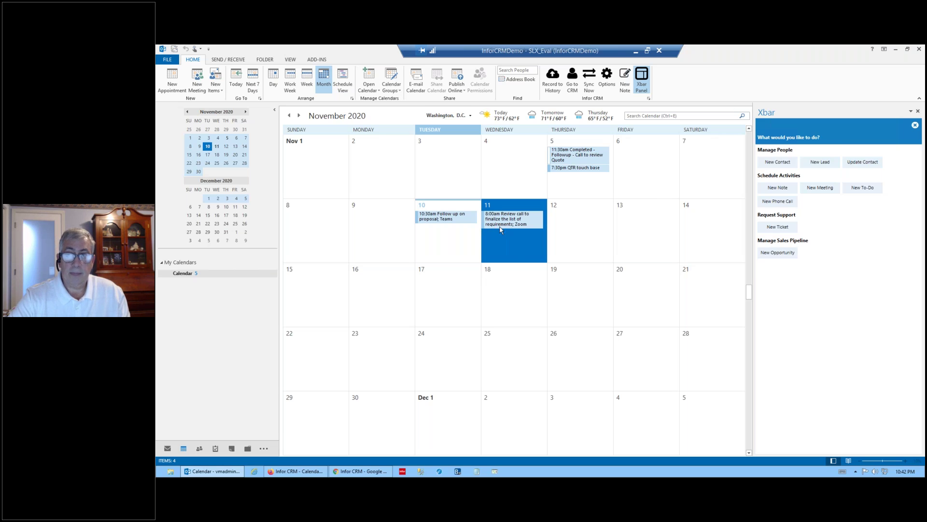
right_click(579, 232)
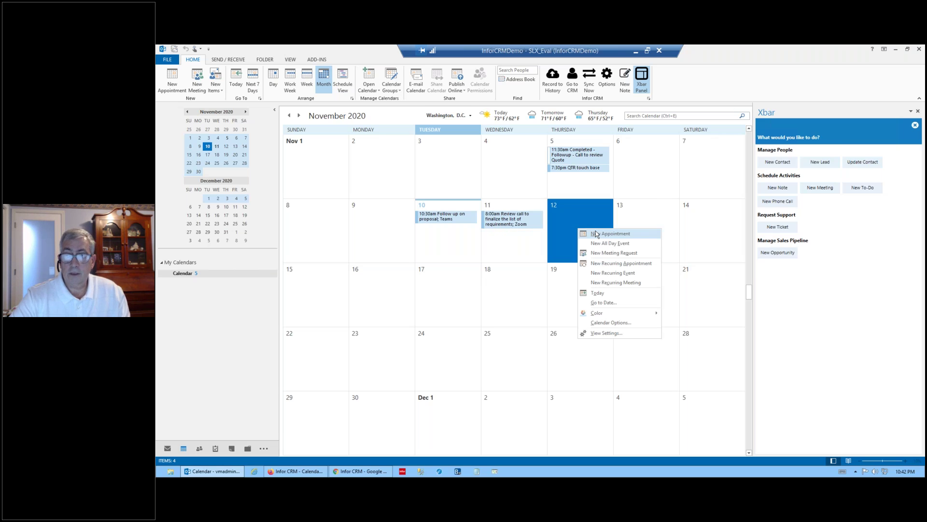
left_click(597, 235)
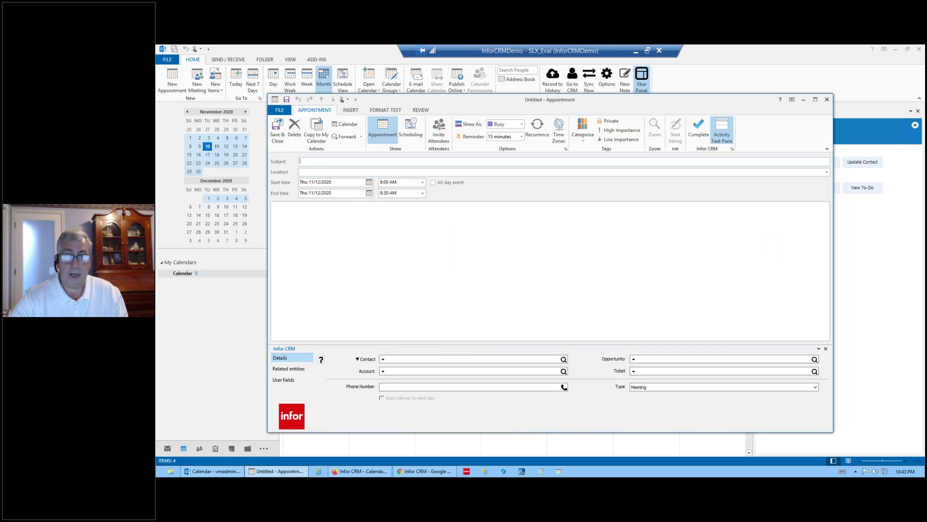
type("Meeting")
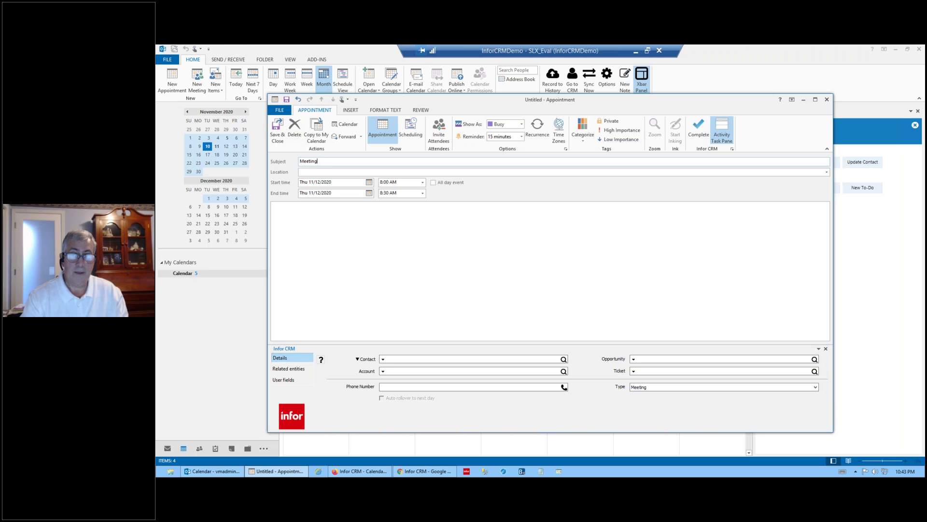
left_click(319, 172)
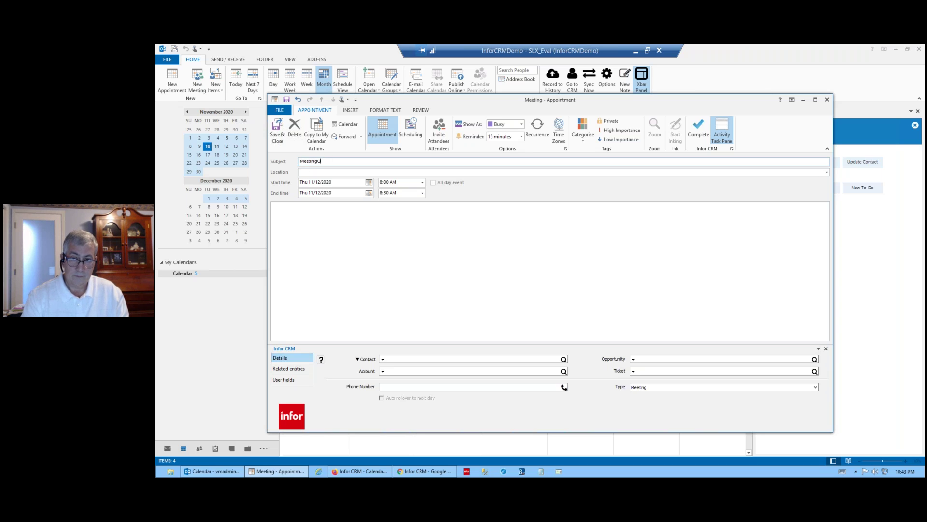
type("for requiremnets")
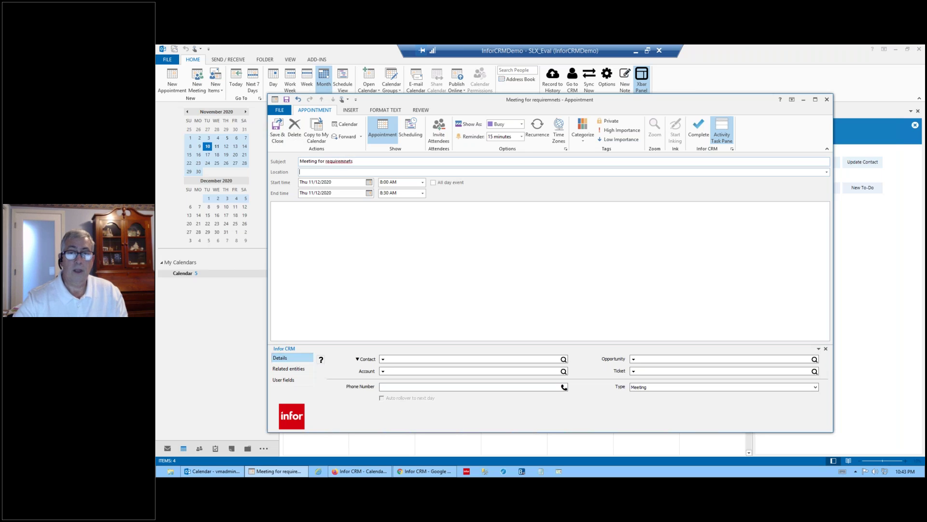
left_click(327, 235)
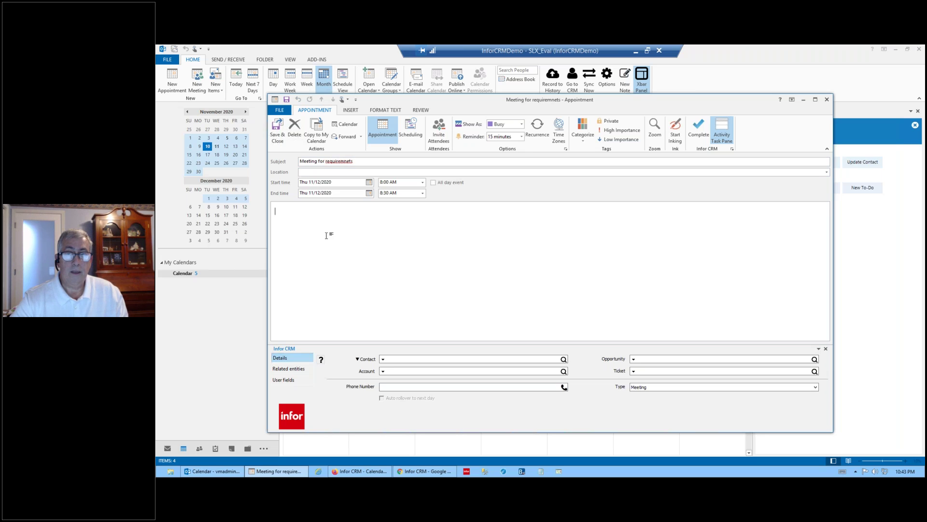
left_click(277, 130)
Reopen the November 11 review call appointment to check its linked CRM contact and account, and close it
mouse_move(576, 220)
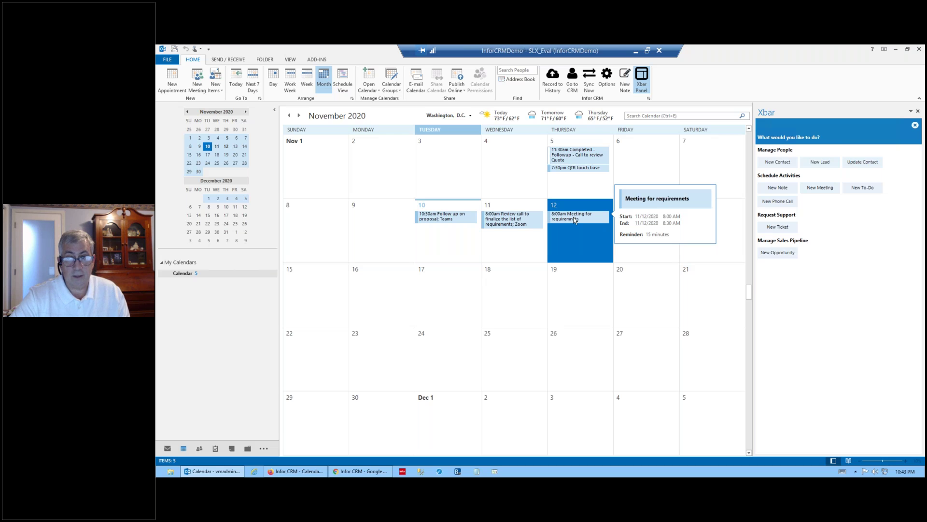
left_click(512, 222)
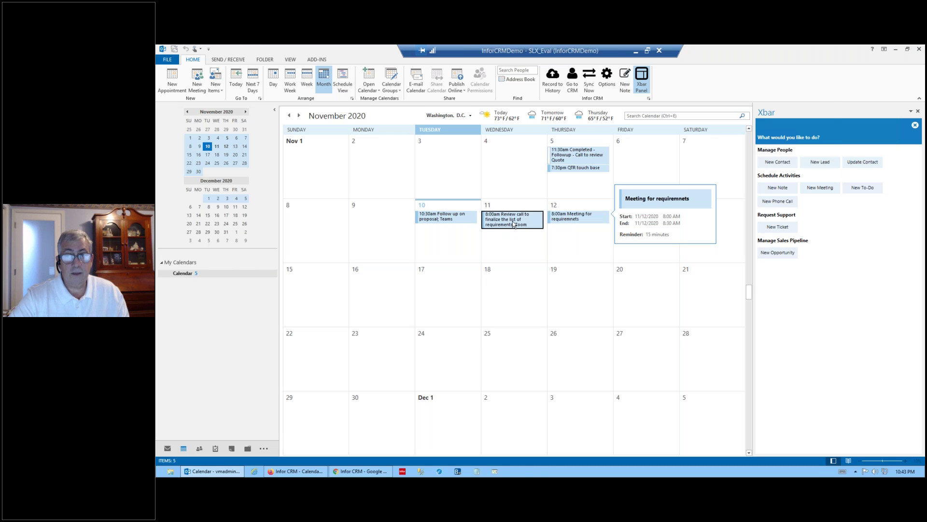
double_click(514, 224)
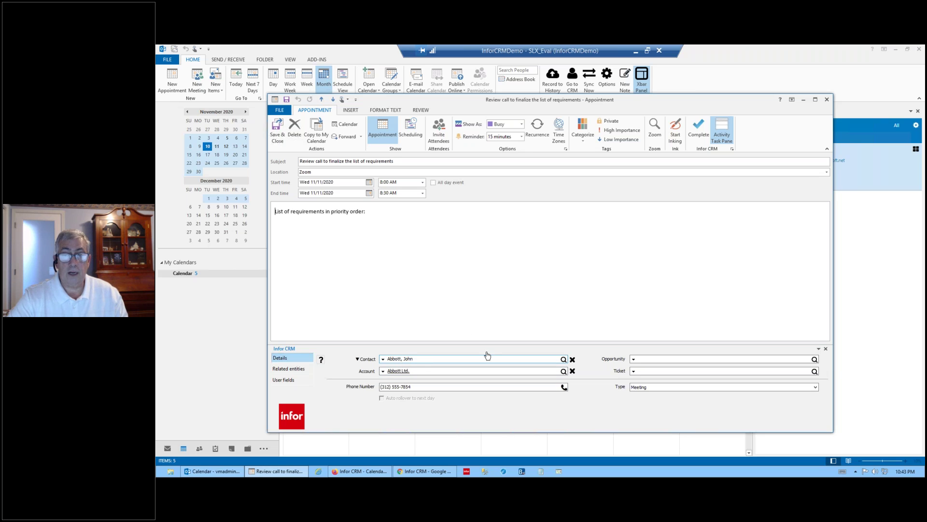
left_click(827, 100)
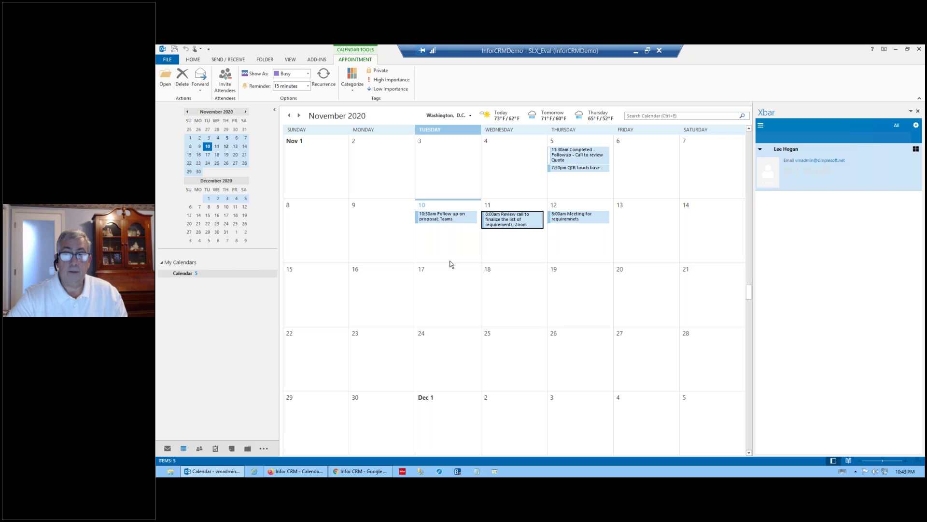
Switch between the Outlook and Infor CRM calendars to compare November 2020, ending in Infor CRM
mouse_move(283, 474)
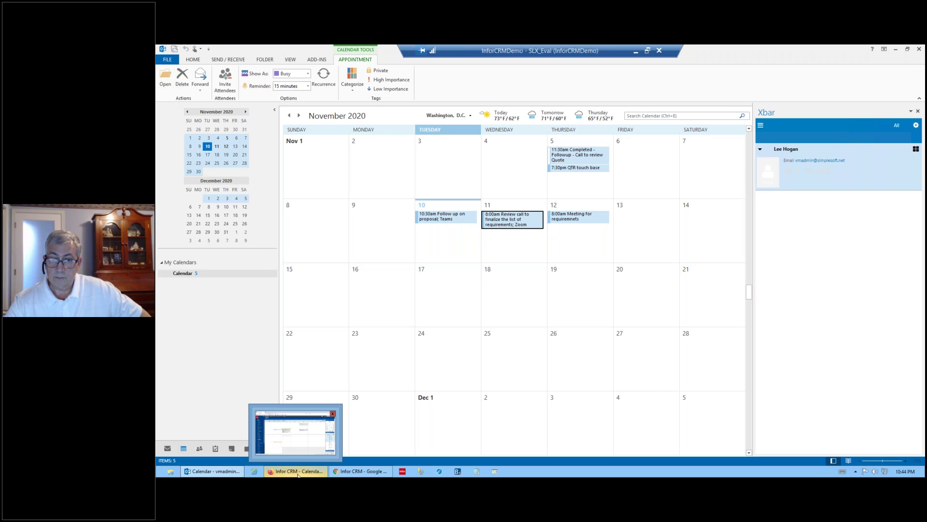
left_click(231, 472)
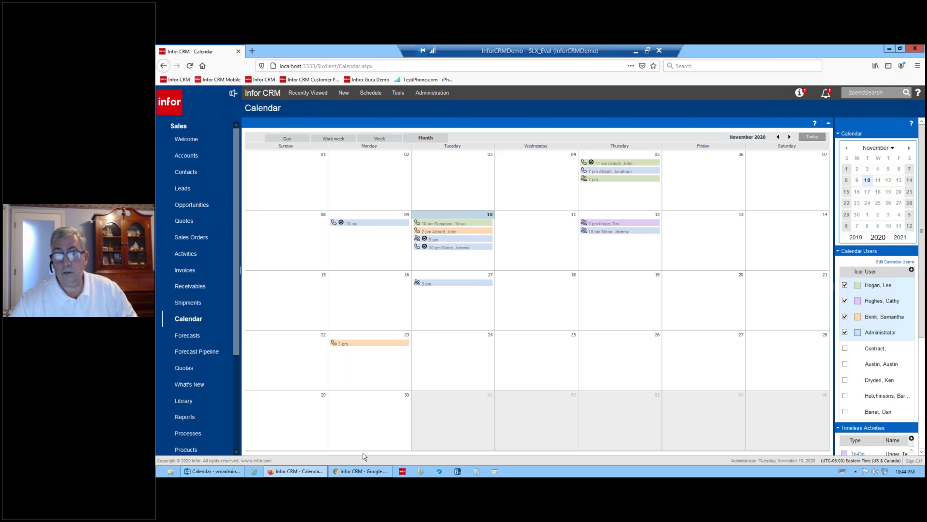
left_click(215, 472)
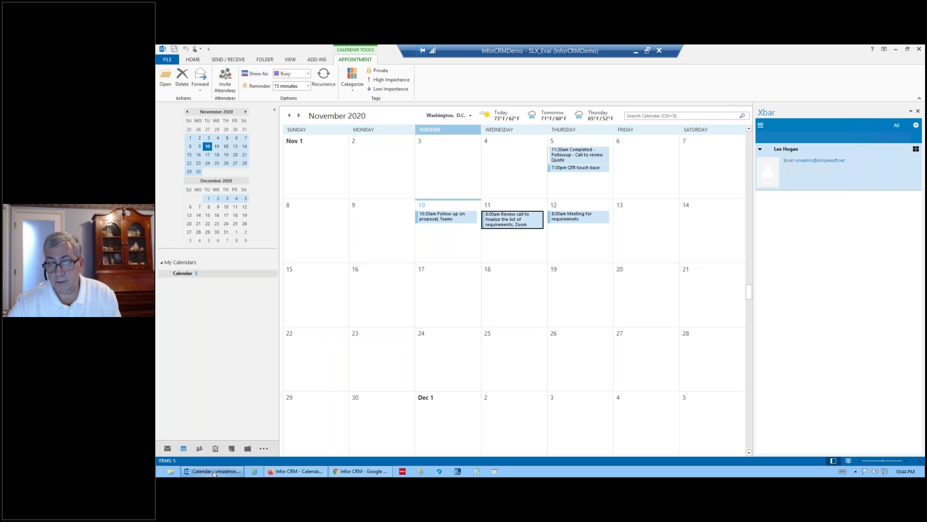
left_click(309, 471)
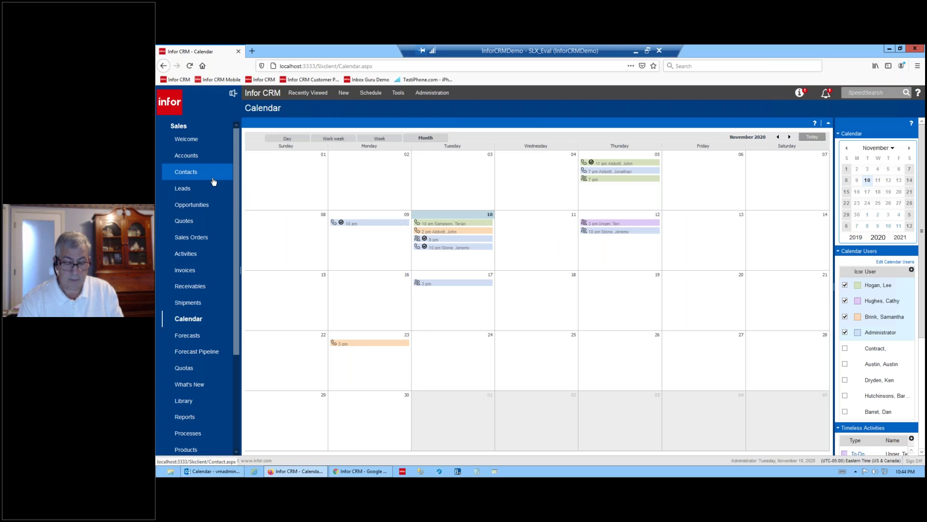
Look up Infor CRM contacts whose name contains the surname of the Abbott Ltd. contact
left_click(214, 182)
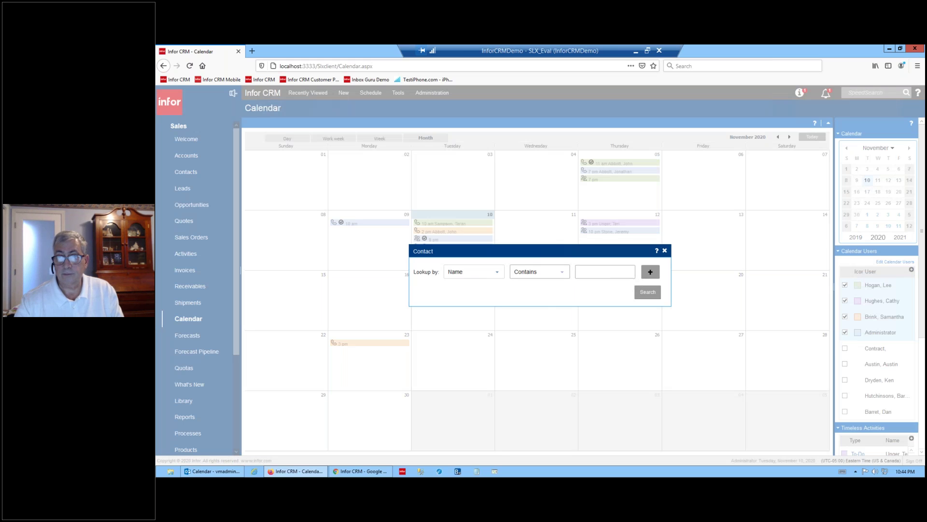
left_click(490, 276)
left_click(461, 285)
left_click(603, 271)
type("abbott")
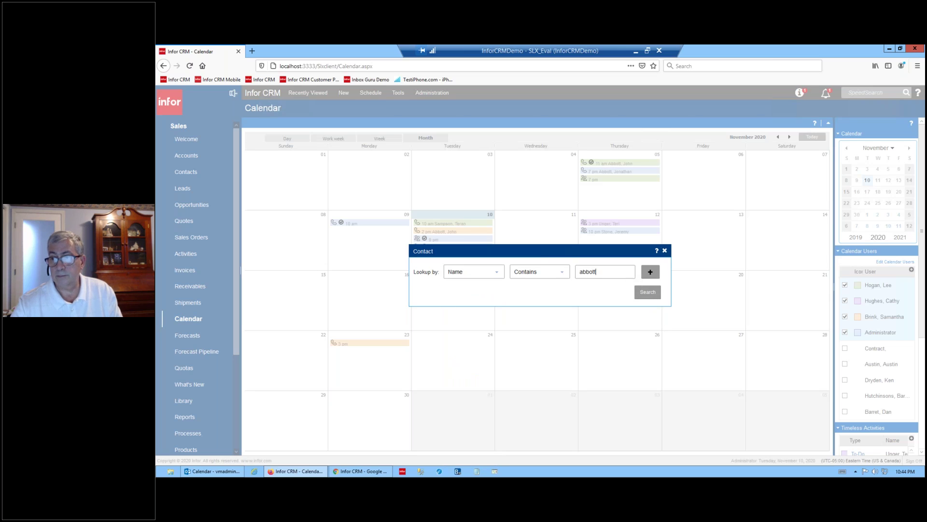
left_click(648, 292)
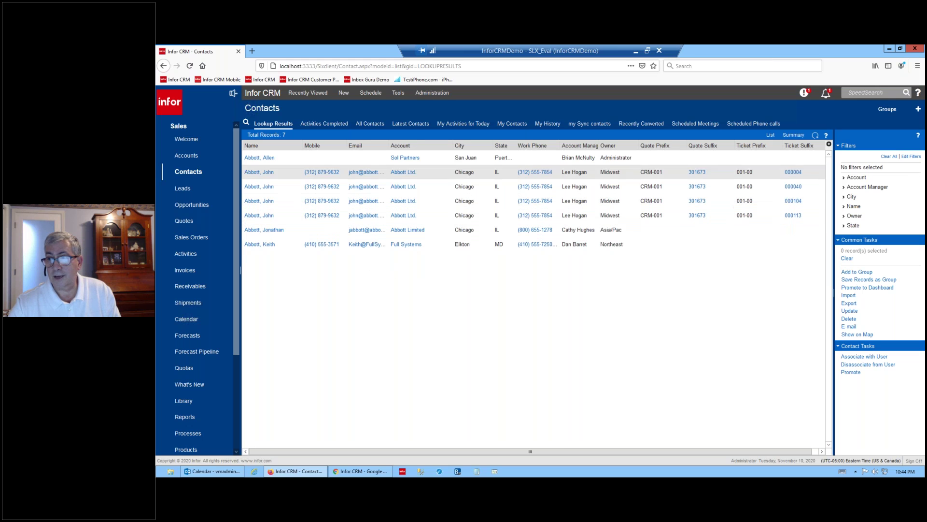
Open the first Abbott Ltd. contact in the lookup results and show the contact's activities
left_click(261, 172)
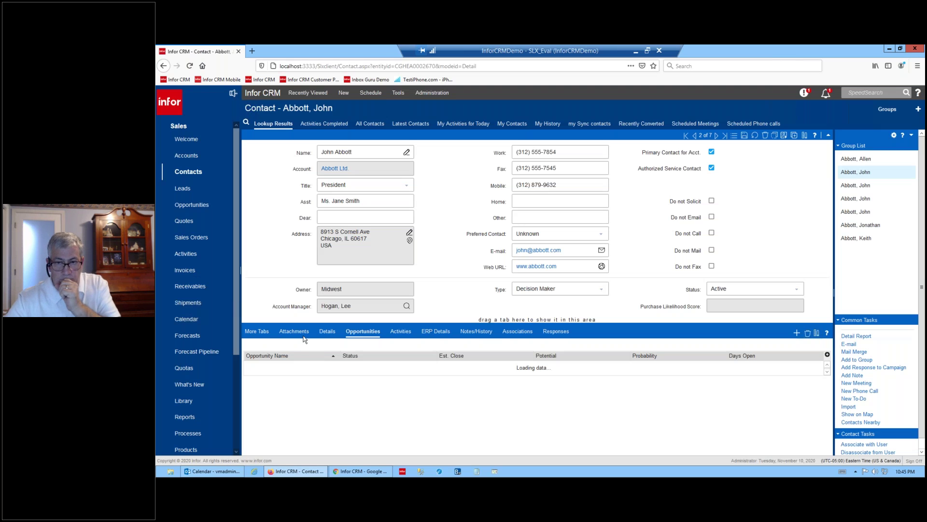
left_click(263, 335)
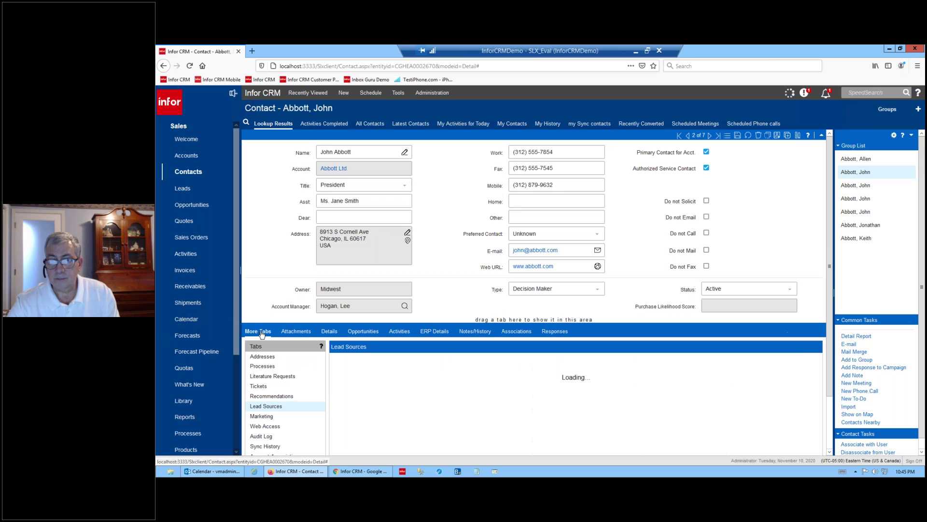
left_click(396, 332)
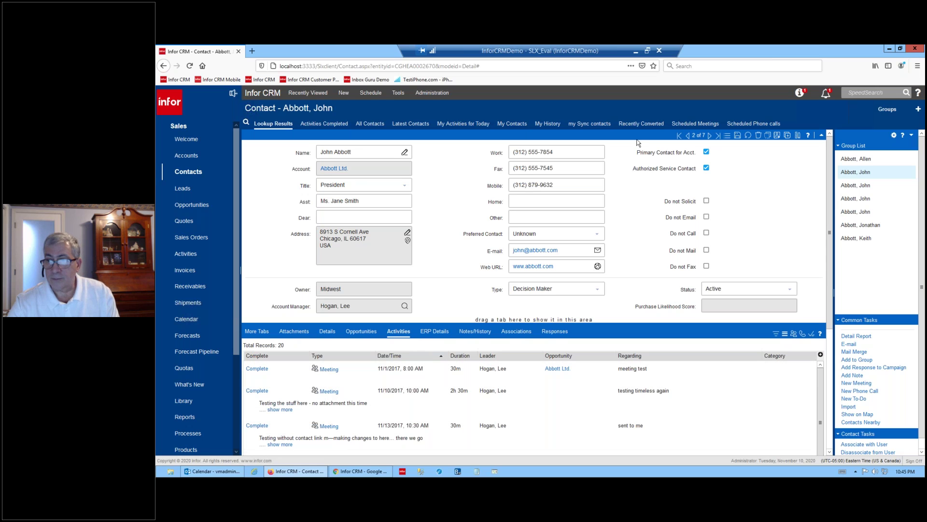
Browse the activities of the following contacts in the lookup results and return to the Abbott Ltd. contact
left_click(710, 135)
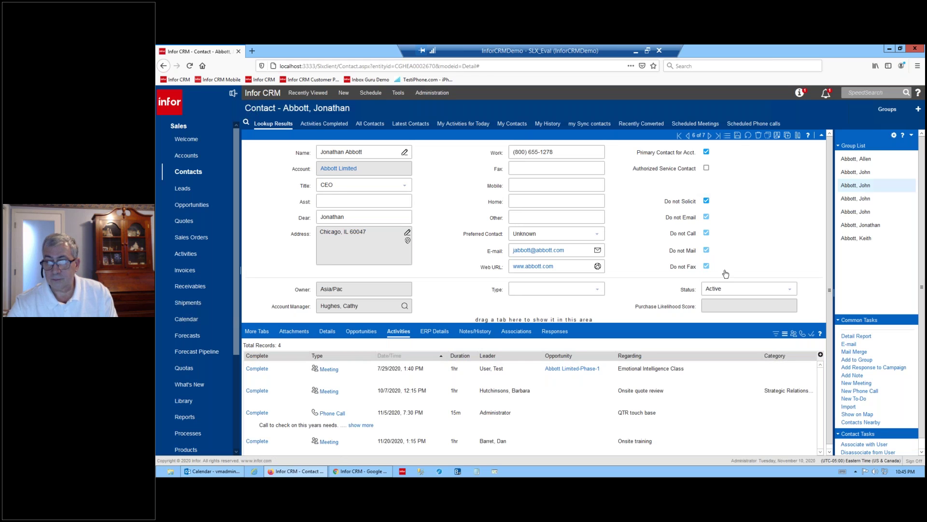
left_click(709, 135)
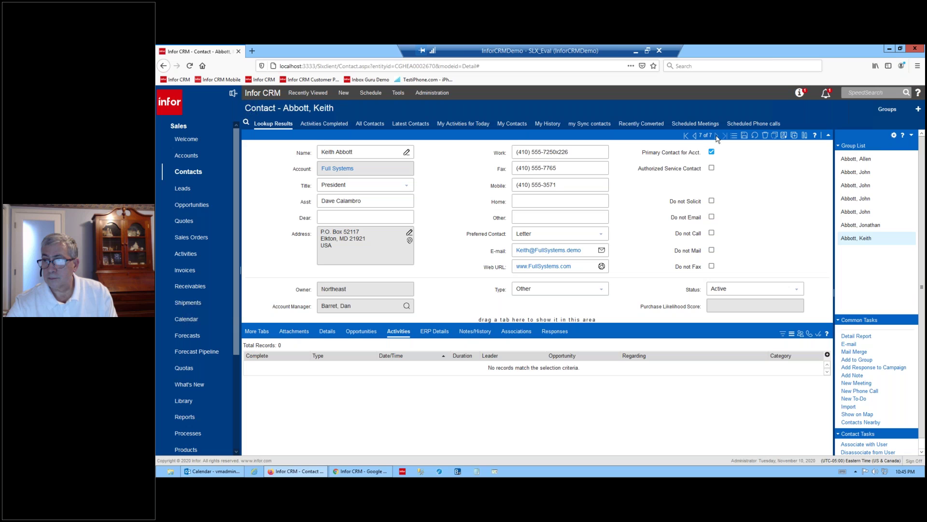
left_click(694, 136)
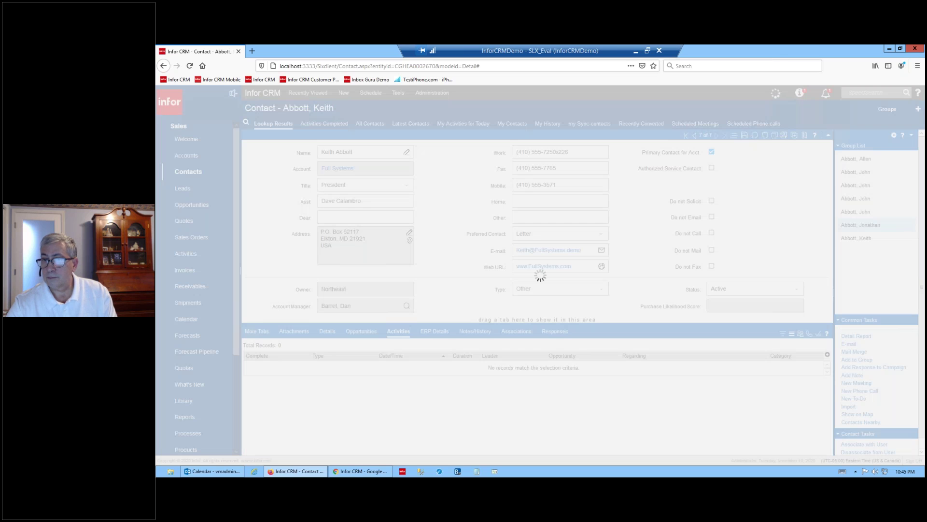
left_click(694, 136)
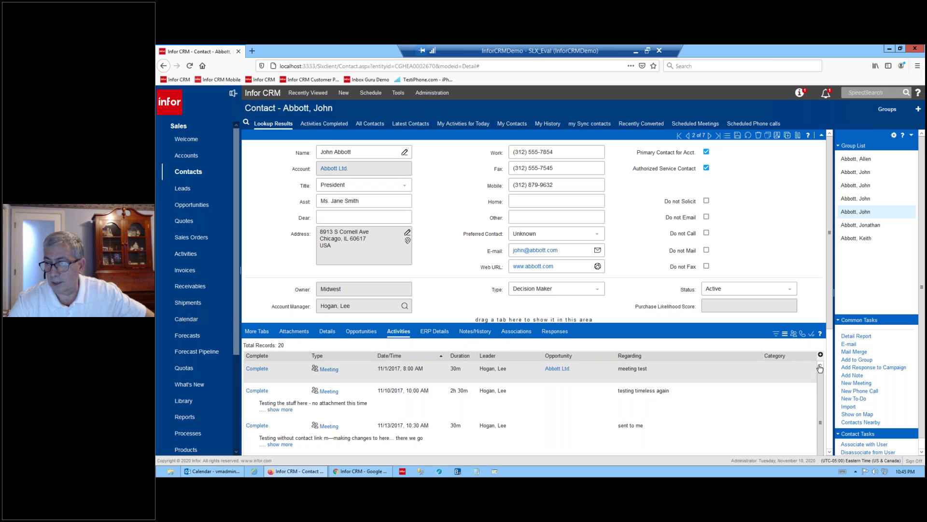
Sort the Abbott Ltd. contact's activities by date and time, newest first
left_click_drag(833, 303, 816, 442)
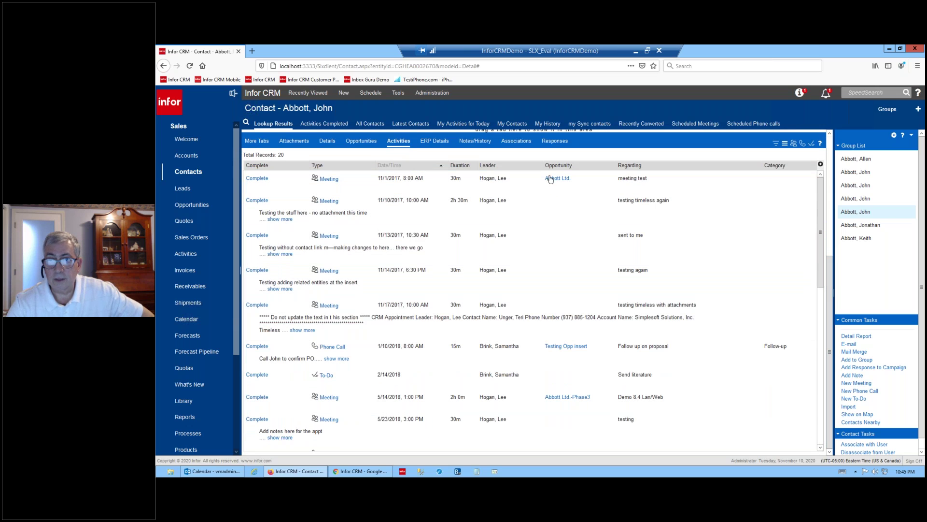
left_click_drag(830, 244, 830, 162)
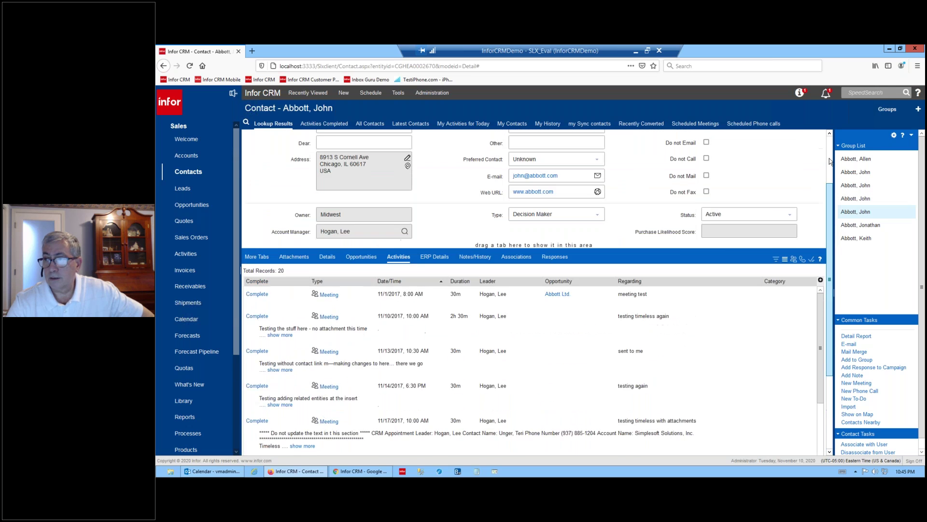
scroll(534, 334, "up", 3)
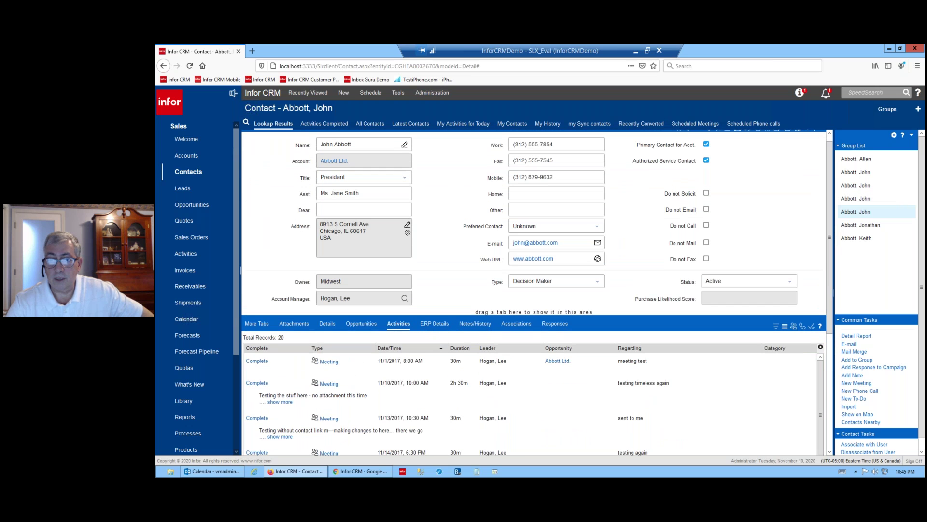
left_click(401, 349)
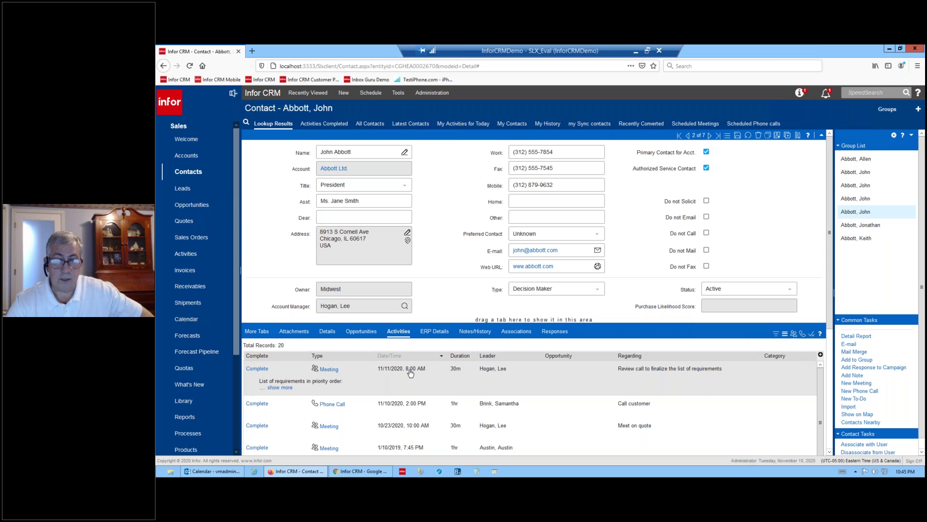
Complete the 11/11/2020 review call meeting as of now, after checking its notes and result options, with the result Complete and no follow-up
left_click(257, 369)
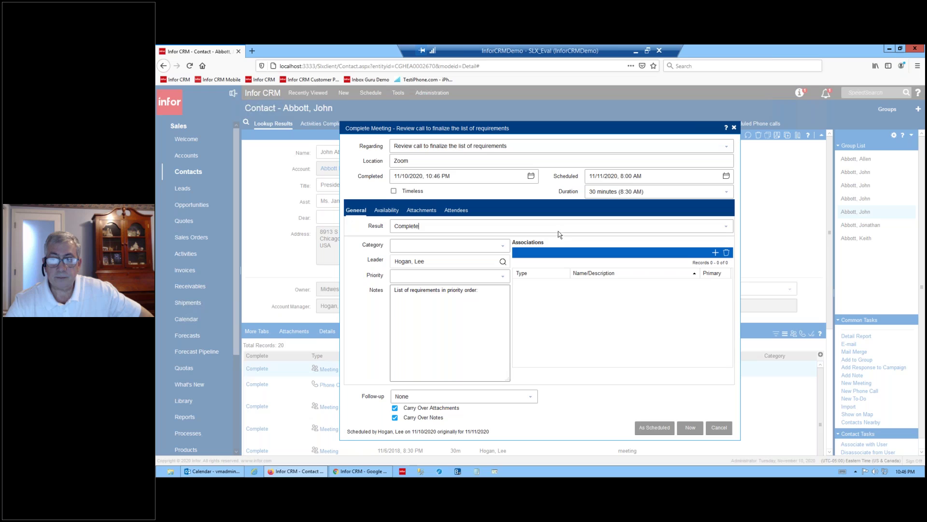
left_click(436, 347)
left_click_drag(478, 290, 277, 289)
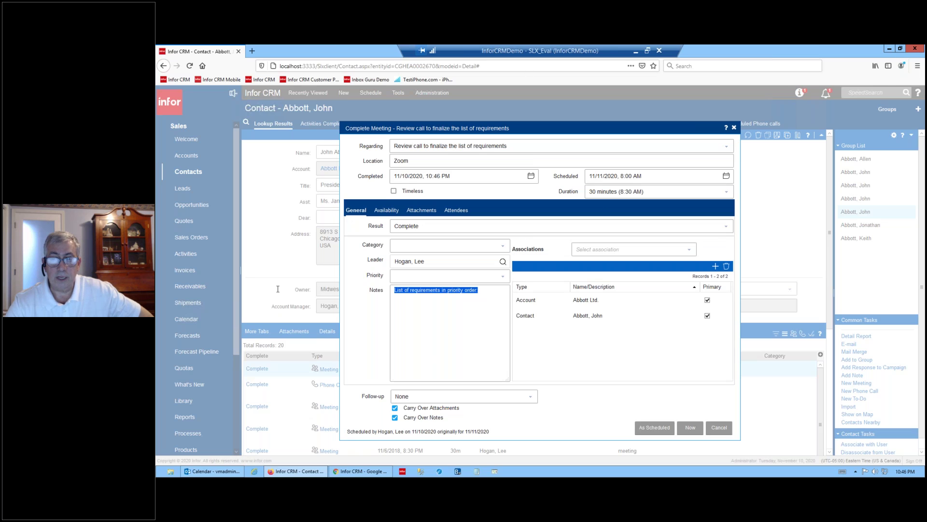
left_click(439, 227)
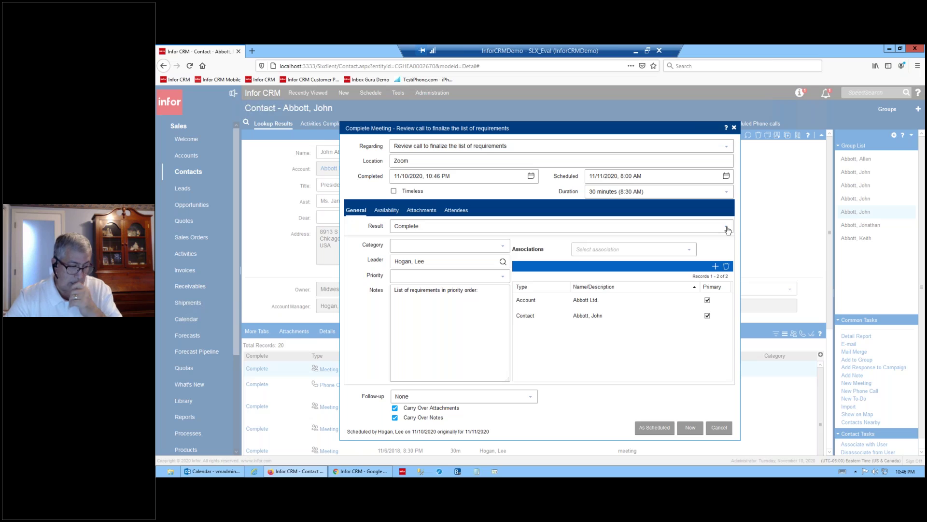
left_click(727, 228)
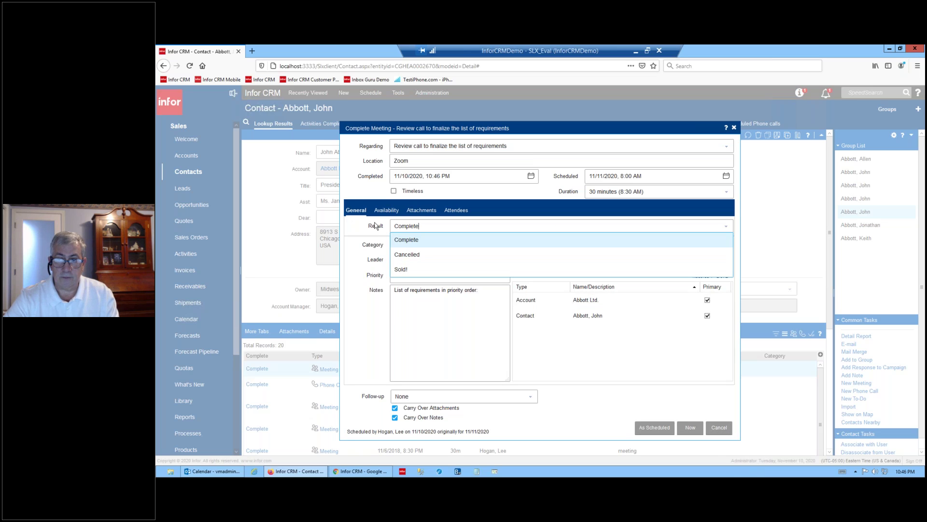
left_click(403, 328)
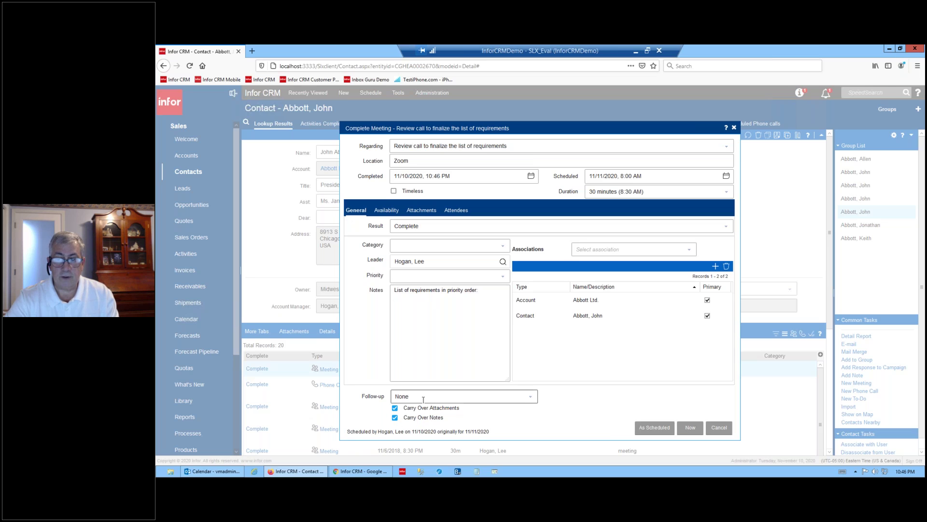
left_click(690, 428)
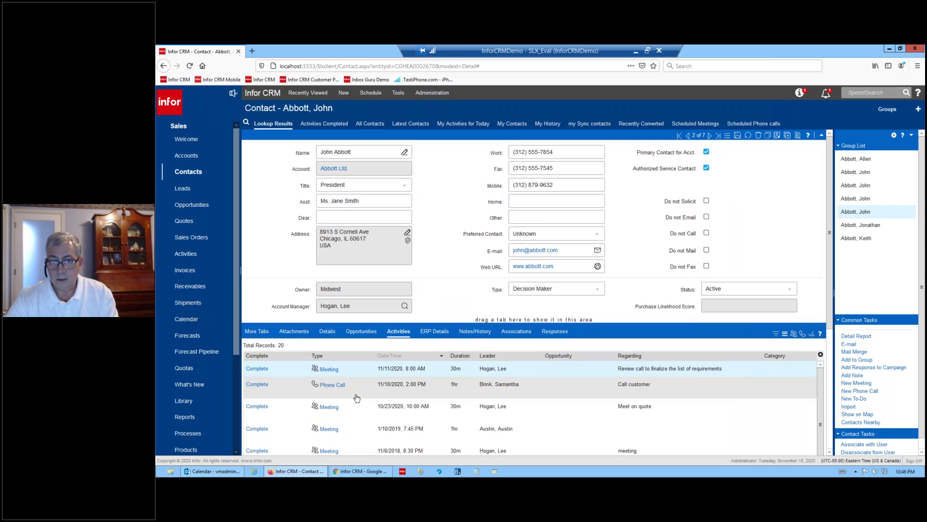
Start completing the 11/10/2020 customer phone call, review the available results and choose Left V-Message
left_click(338, 385)
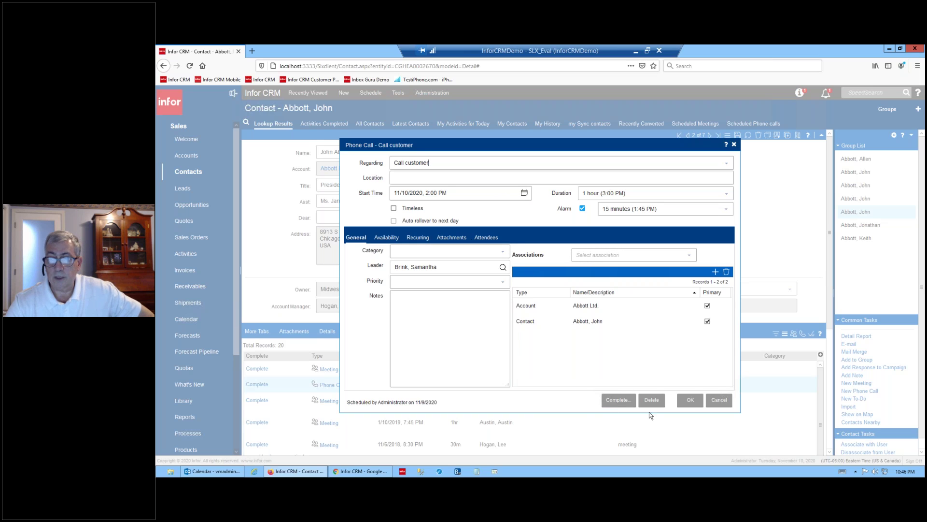
left_click(614, 402)
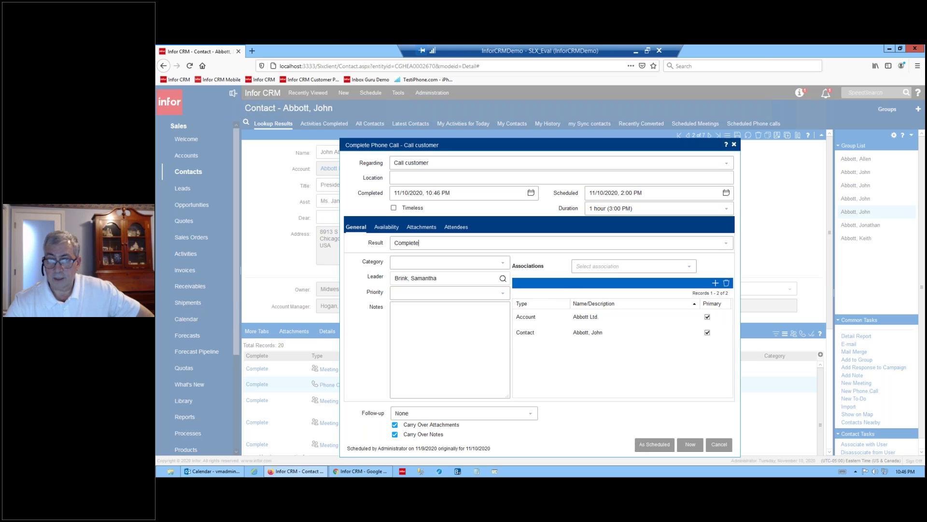
left_click(726, 243)
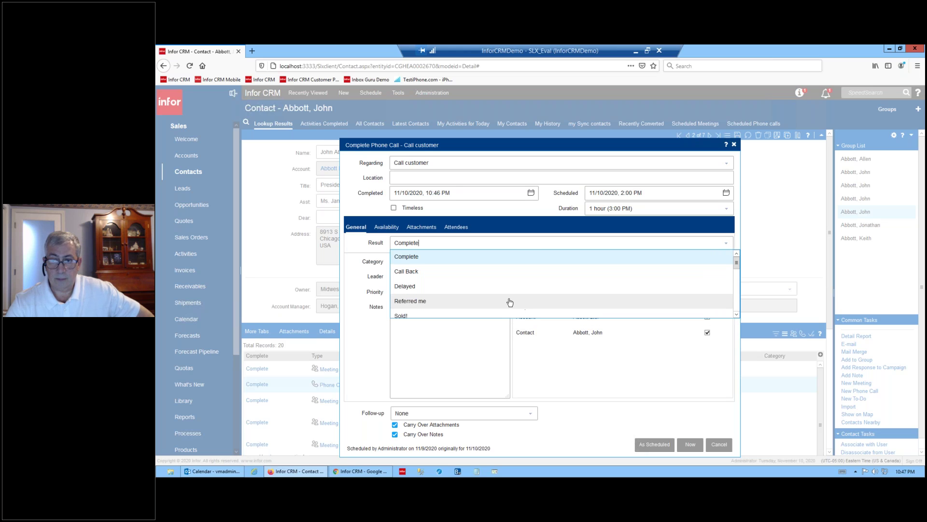
scroll(512, 299, "down", 4)
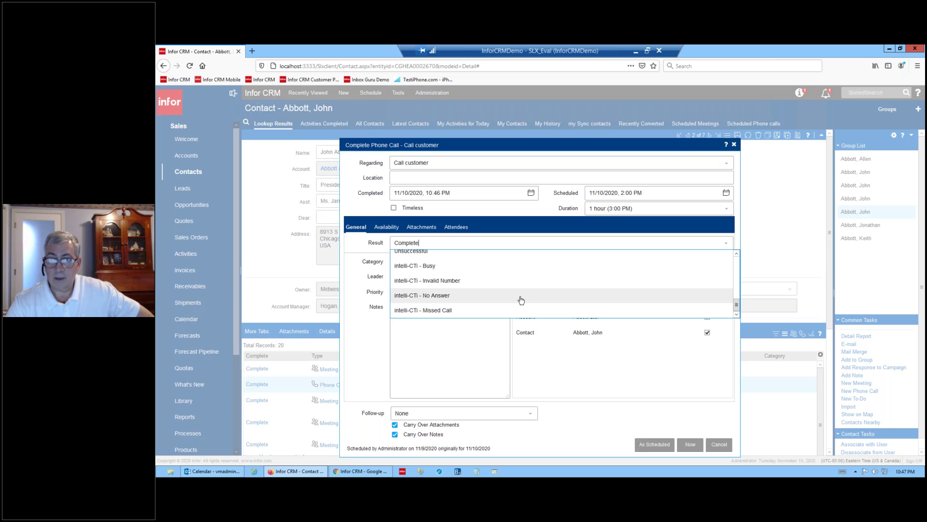
scroll(593, 308, "up", 2)
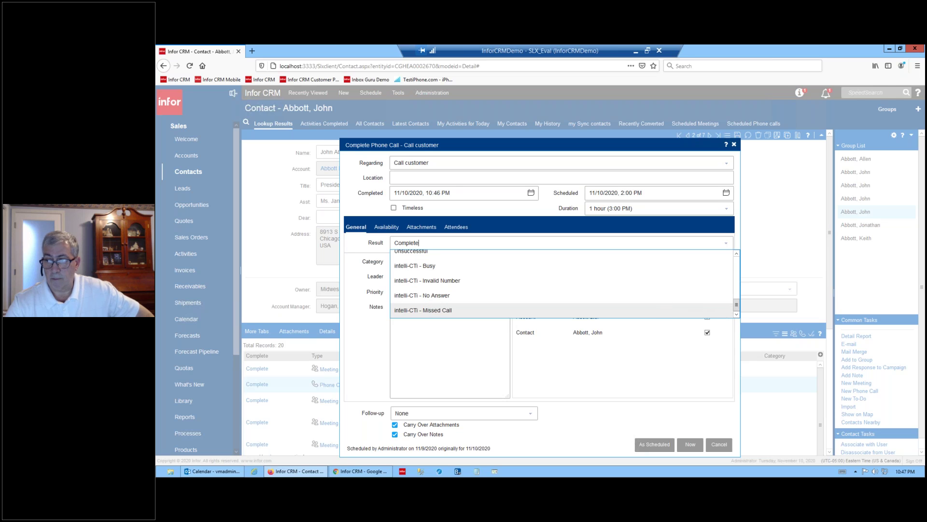
scroll(732, 251, "up", 3)
scroll(740, 274, "down", 2)
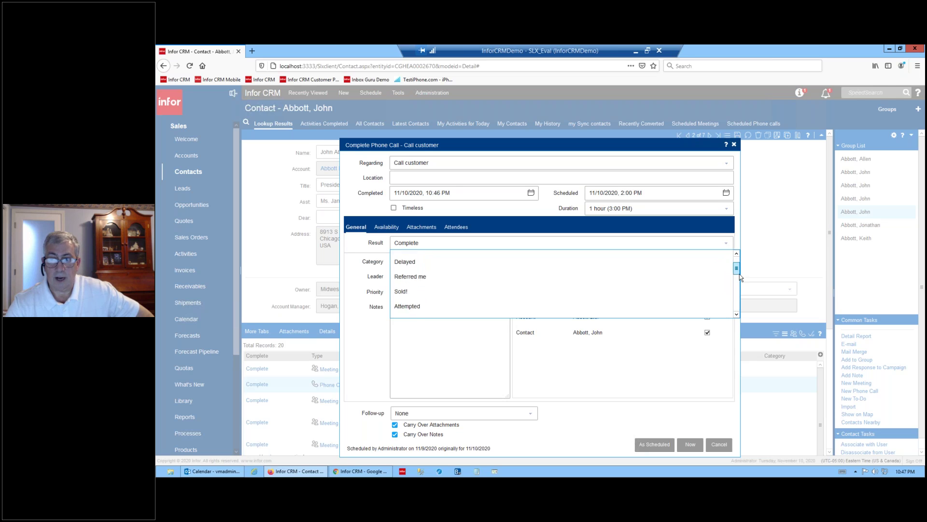
scroll(740, 286, "down", 3)
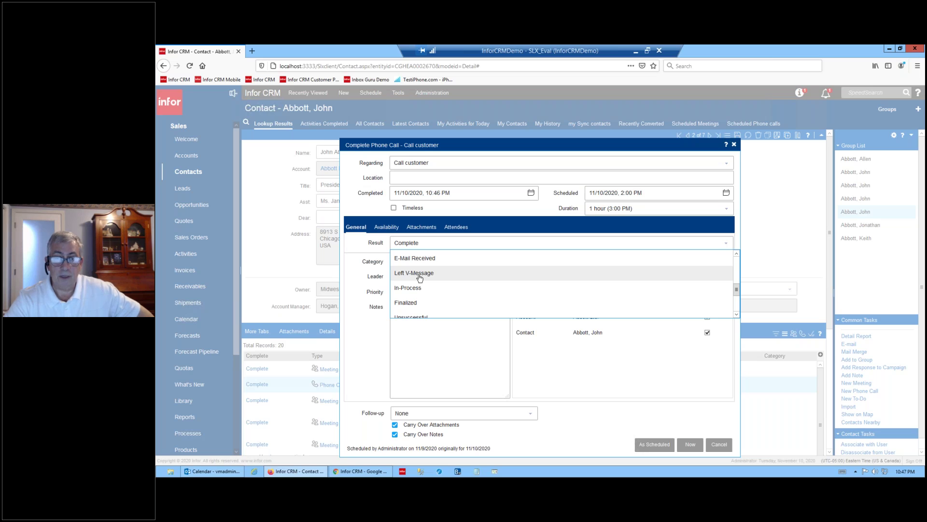
left_click(420, 277)
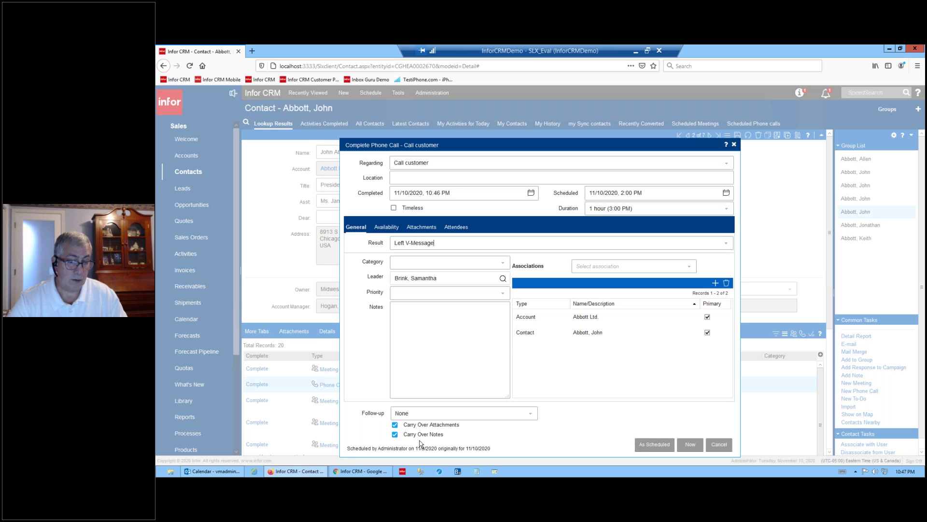
Check the intelli-CTi call results at the end of the result list and cancel completing the phone call
left_click(729, 245)
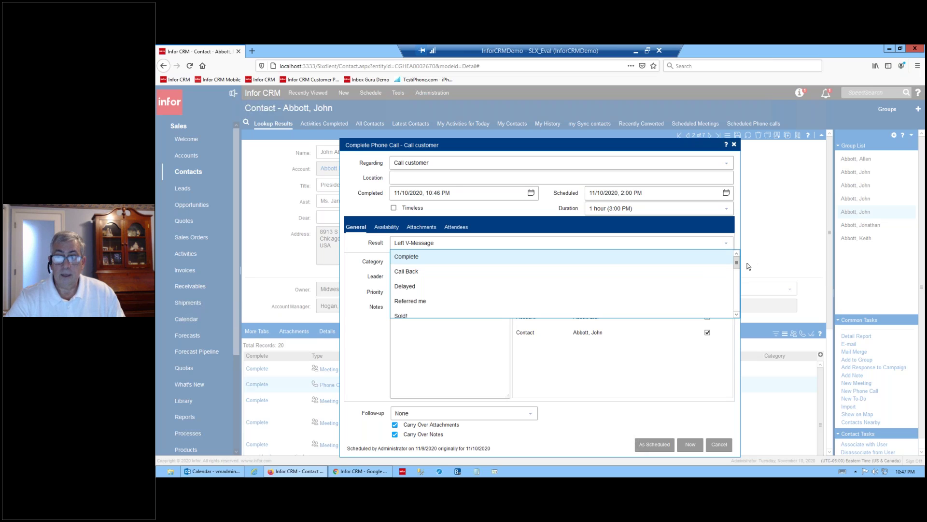
left_click_drag(736, 262, 736, 305)
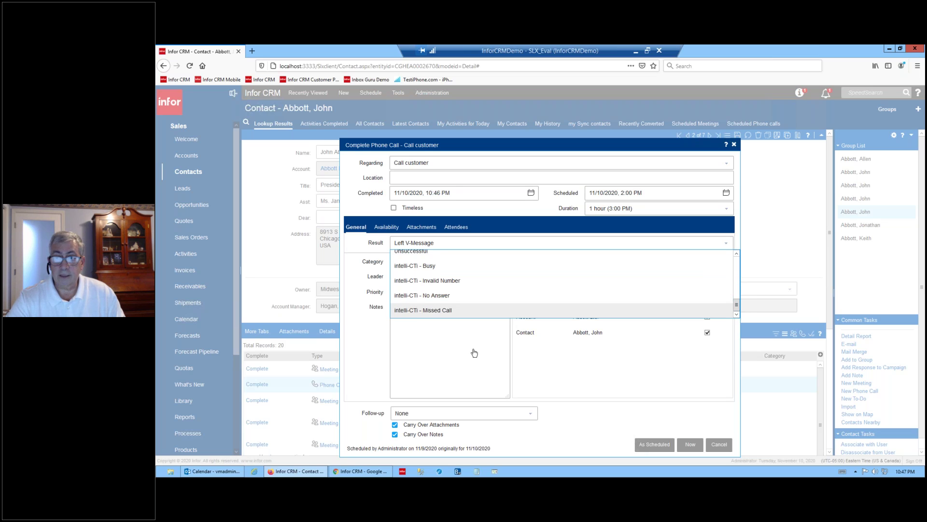
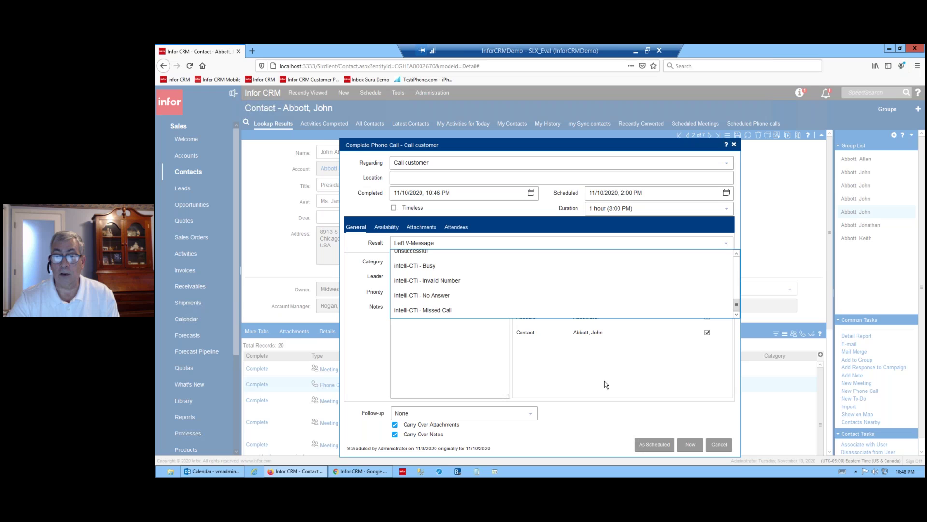
left_click(699, 404)
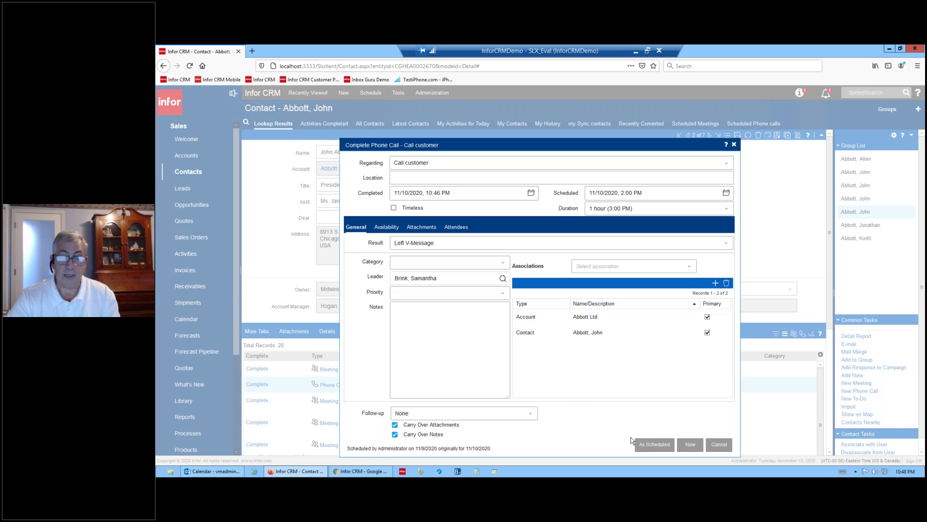
left_click(719, 447)
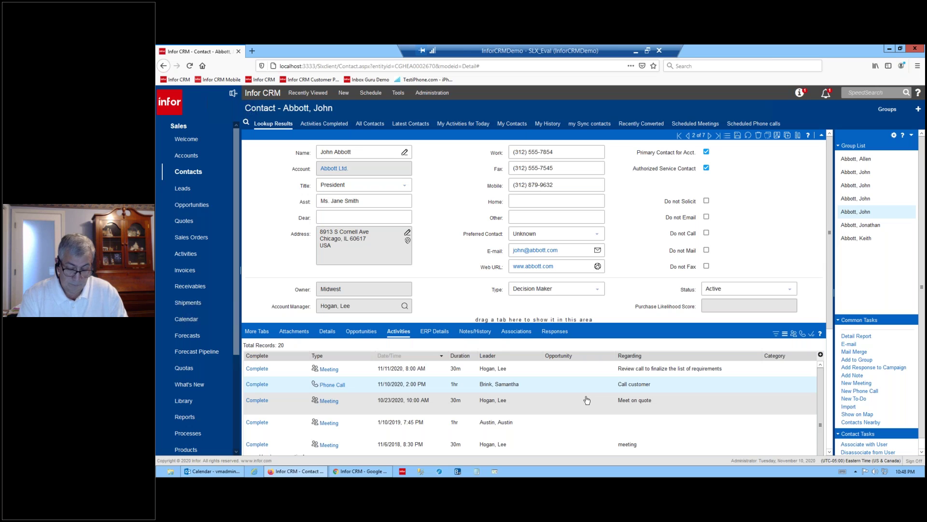
left_click(180, 471)
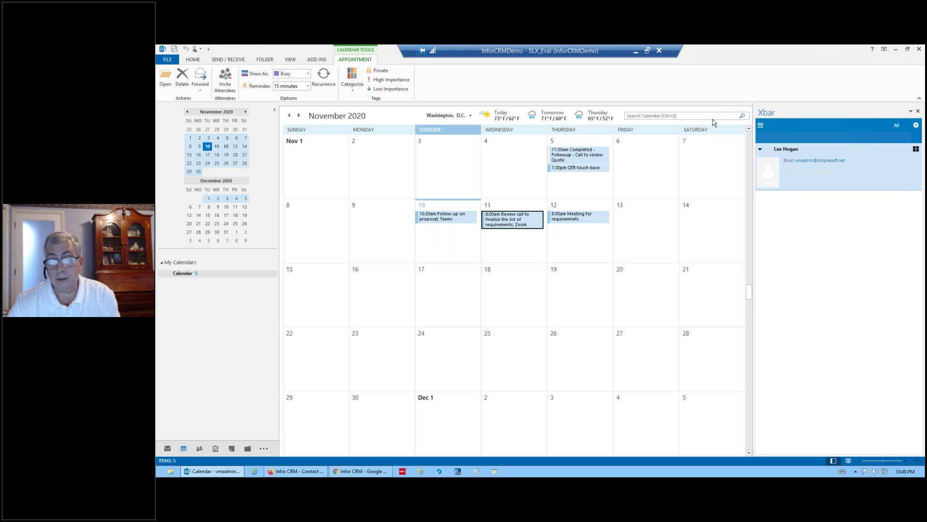
left_click(761, 126)
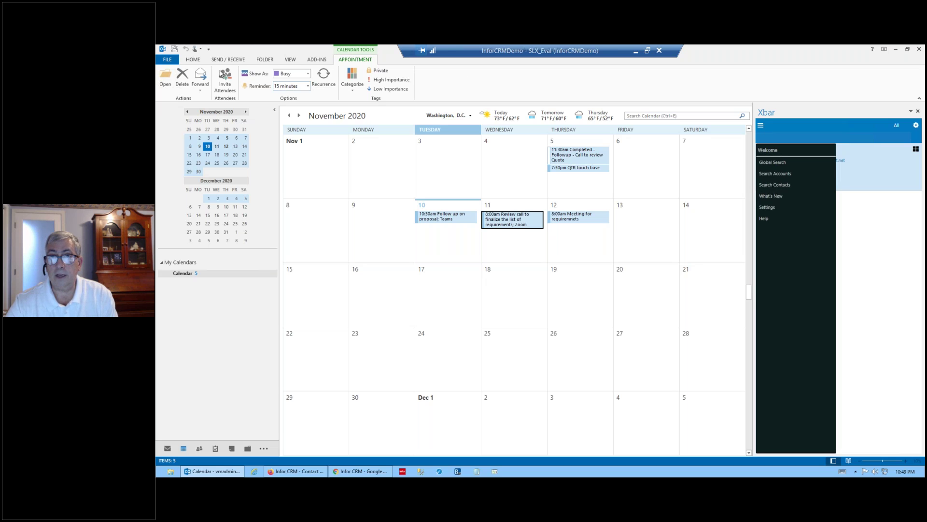
left_click(193, 60)
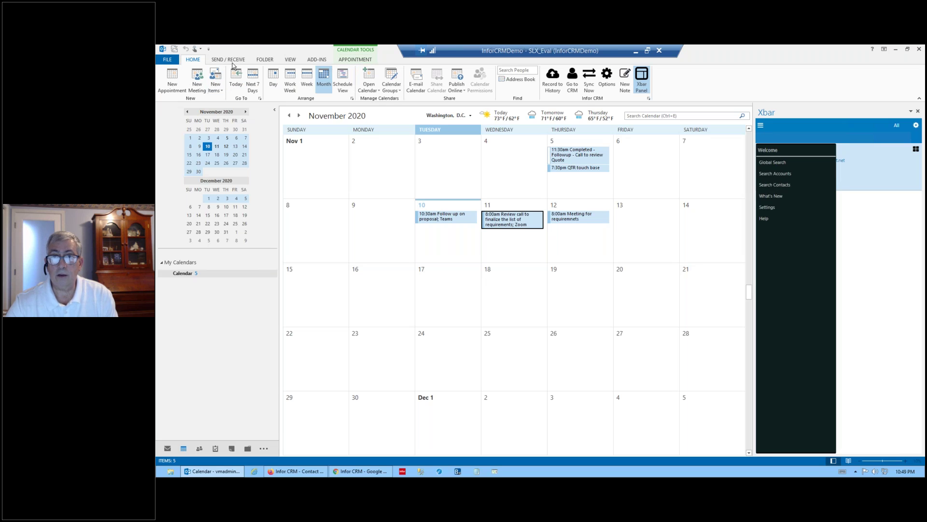
left_click(610, 80)
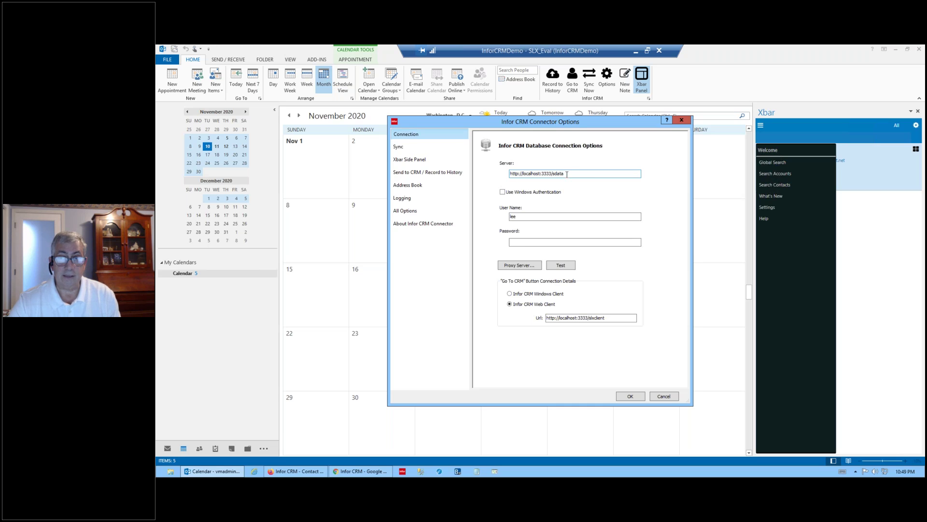
left_click_drag(567, 174, 493, 170)
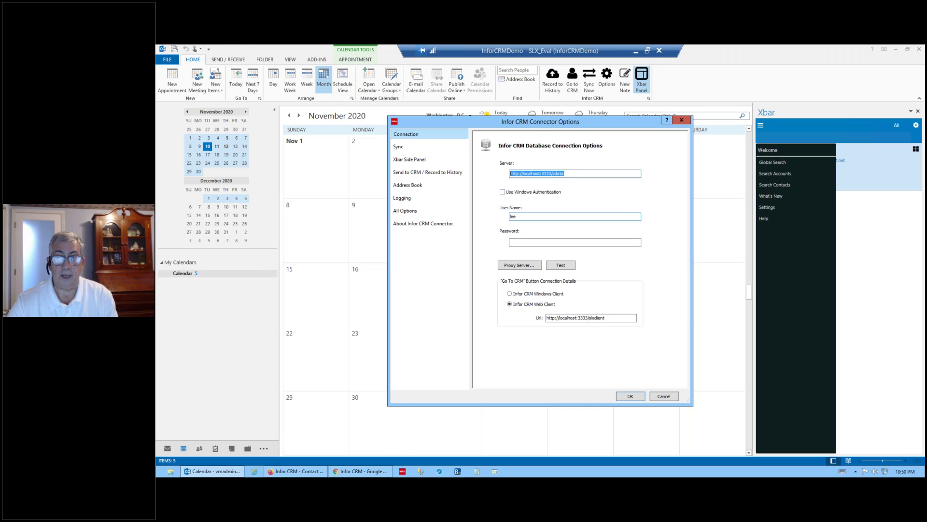
Examine the connector's sync options, enabling contact synchronization to view its ad hoc group and direction choices, and disable it again
left_click(400, 147)
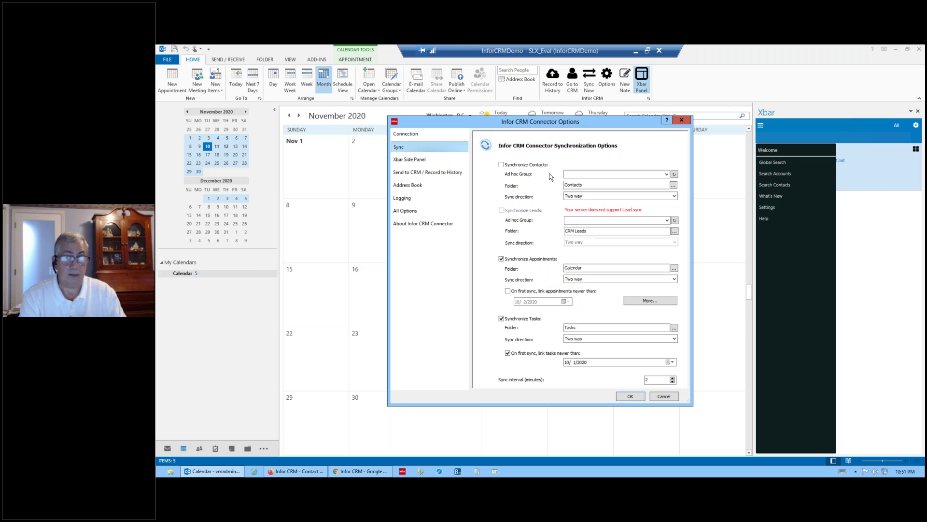
left_click(505, 167)
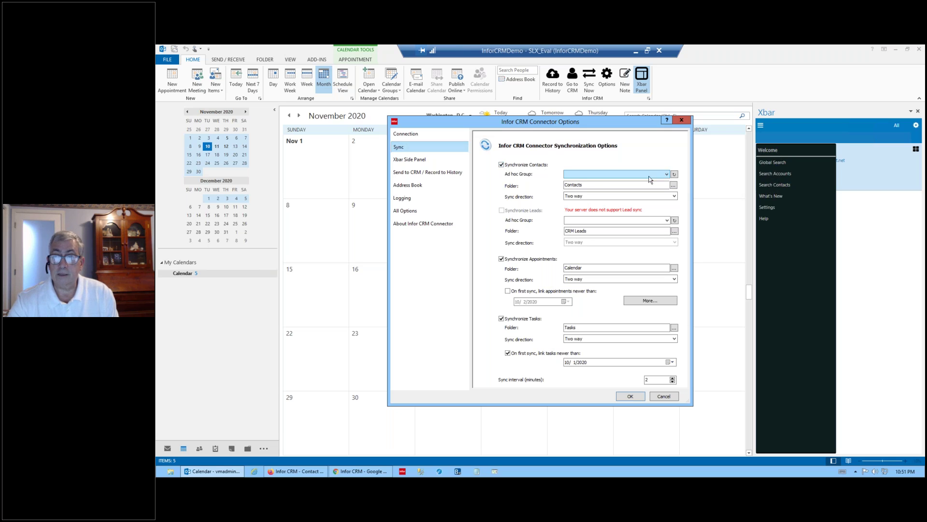
left_click(668, 175)
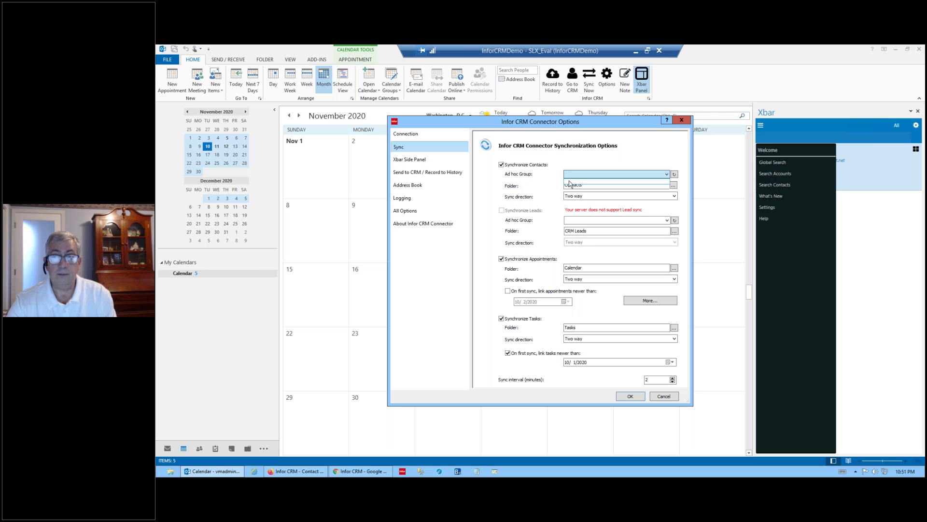
left_click(540, 183)
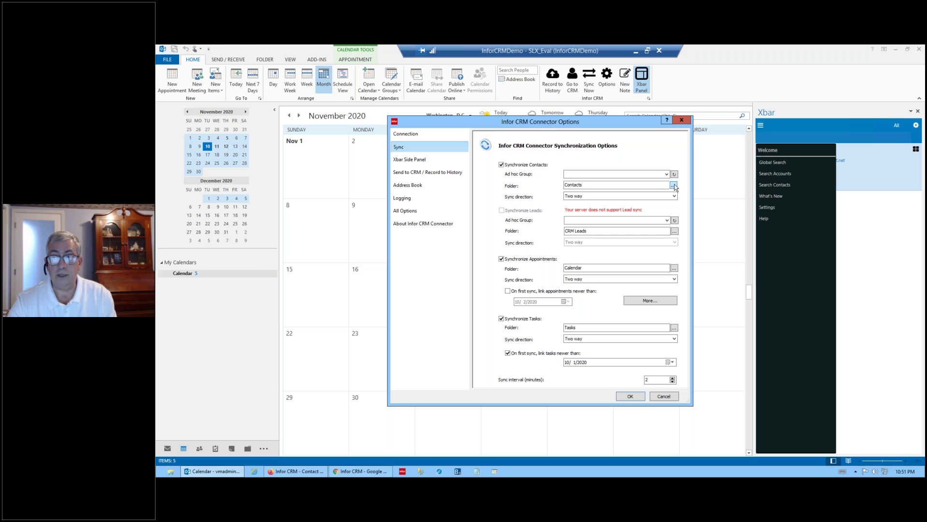
left_click(622, 197)
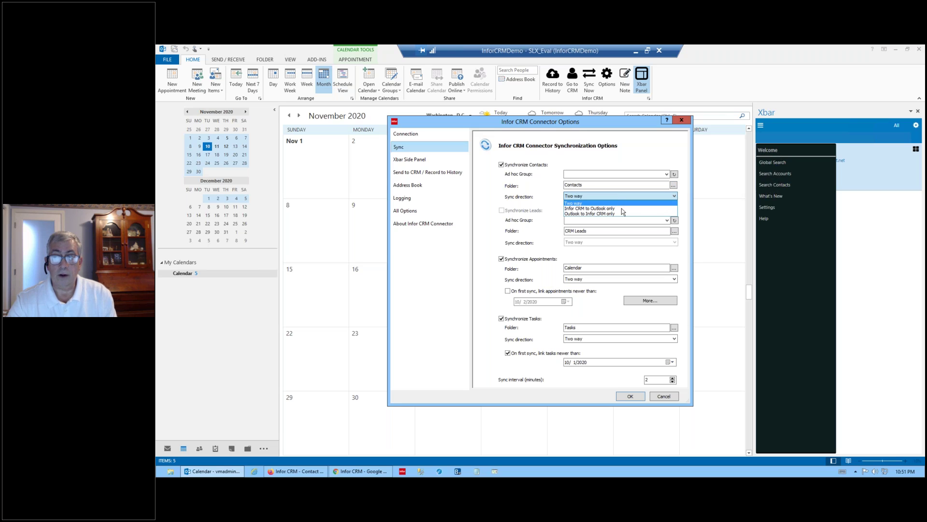
left_click(551, 155)
left_click(502, 164)
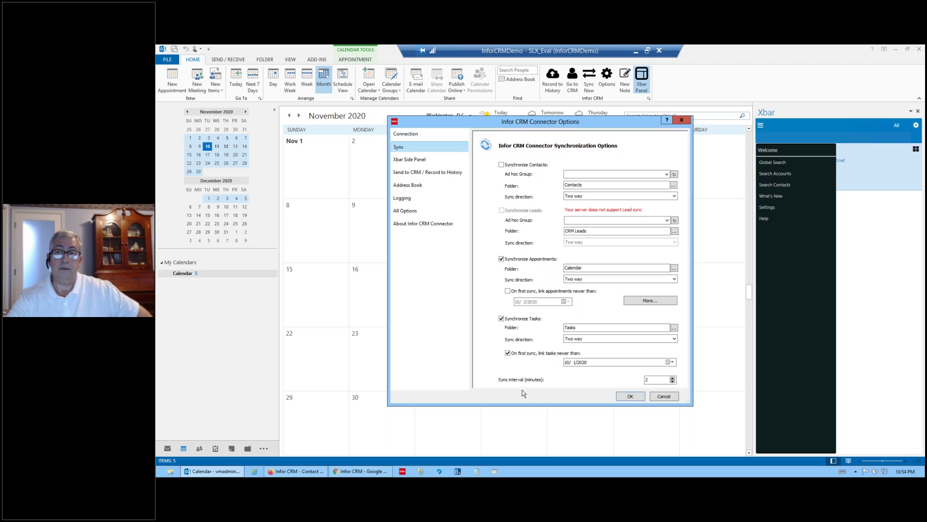
Review the connector's Xbar side panel, history recording, address book, all-properties and logging options, and close them without saving
left_click(425, 161)
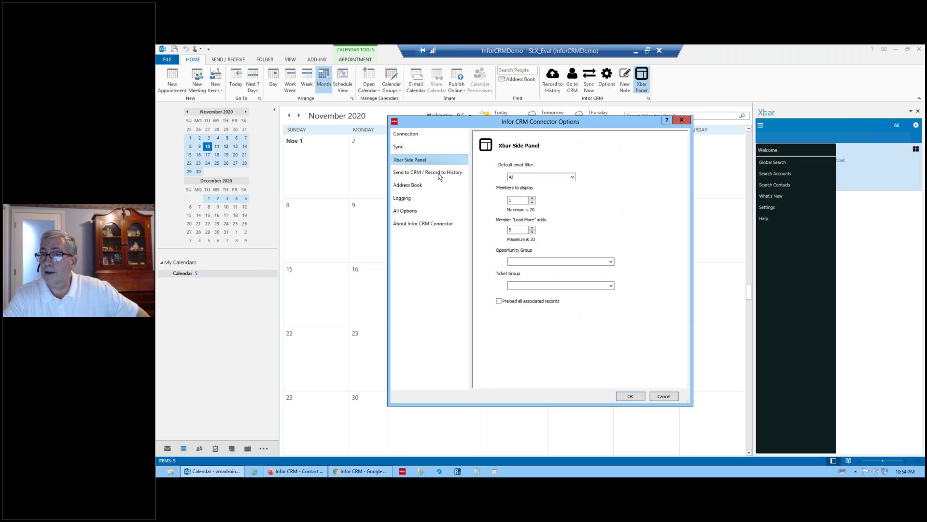
left_click(439, 172)
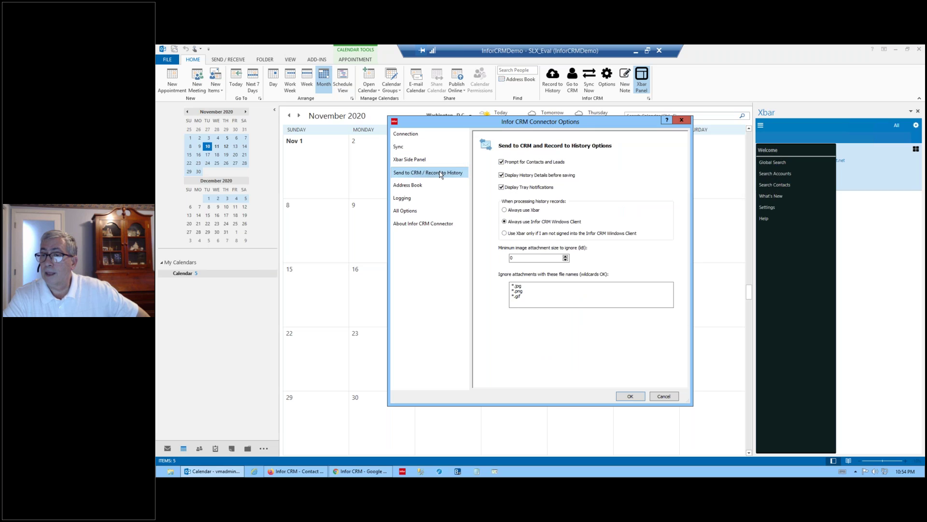
left_click(418, 188)
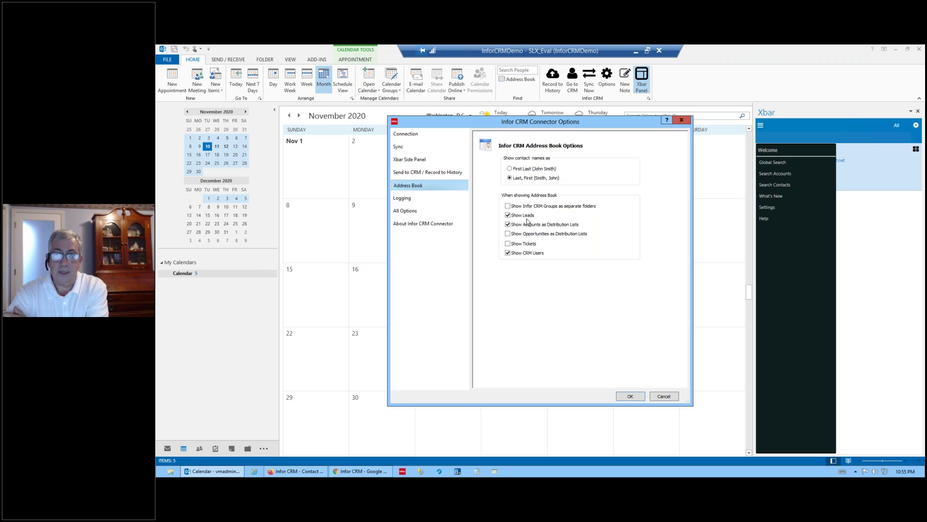
left_click(416, 211)
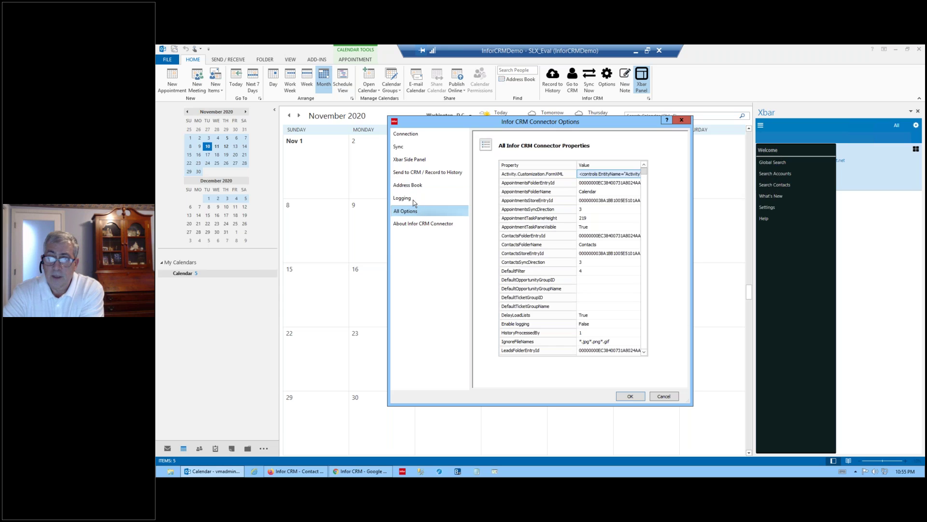
left_click(413, 199)
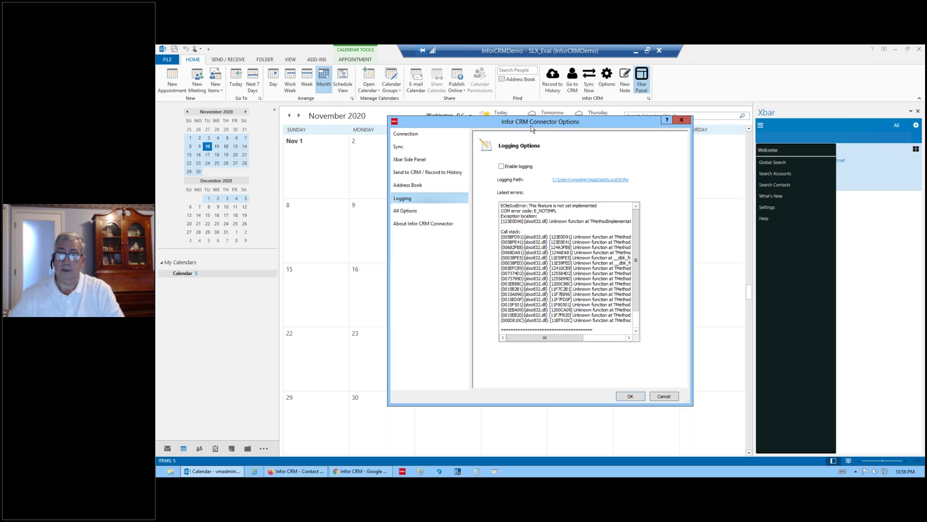
left_click(664, 396)
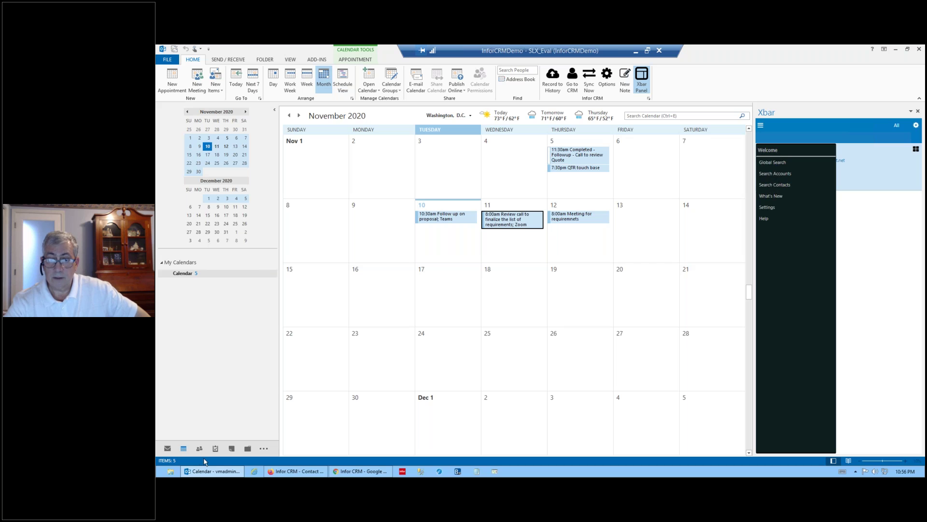
Show the Xbar contact details for the 1/22/2020 RE: Infor CRM Pricing e-mail in the Outlook inbox and return to Infor CRM
left_click(215, 473)
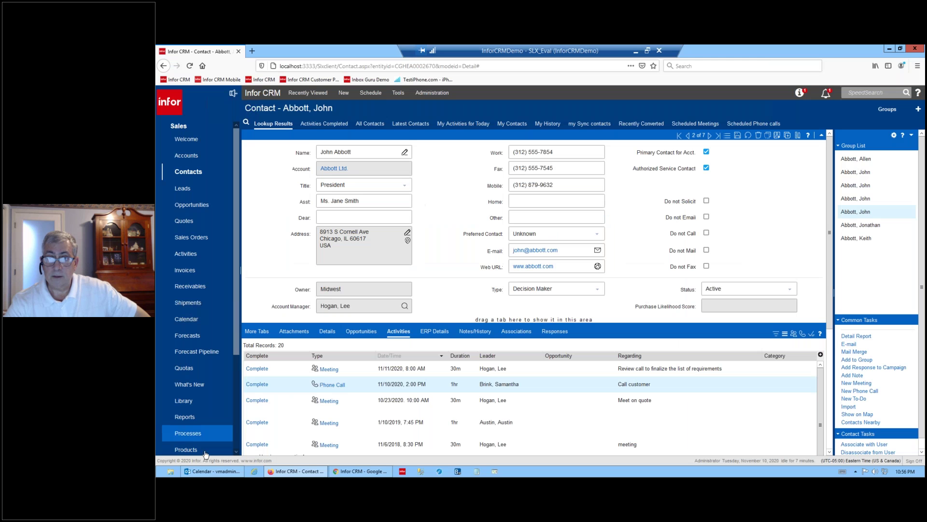
left_click(216, 471)
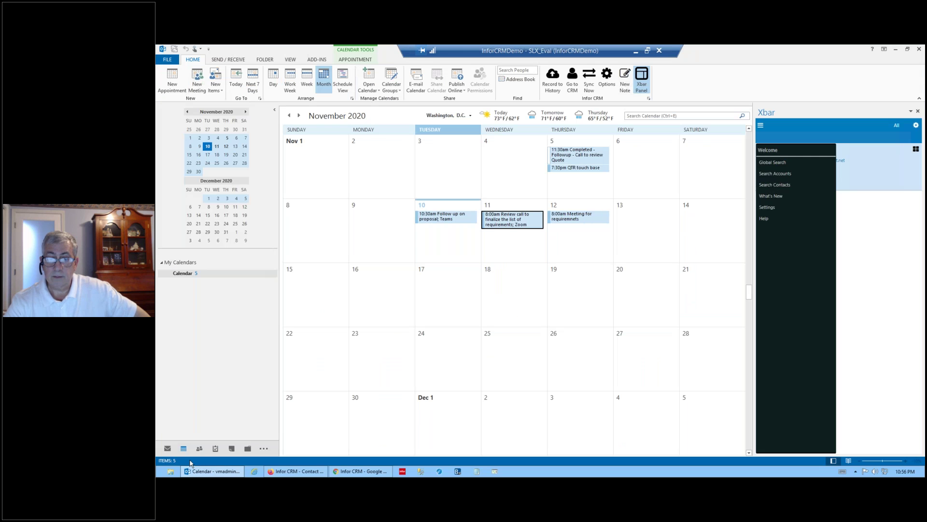
left_click(167, 450)
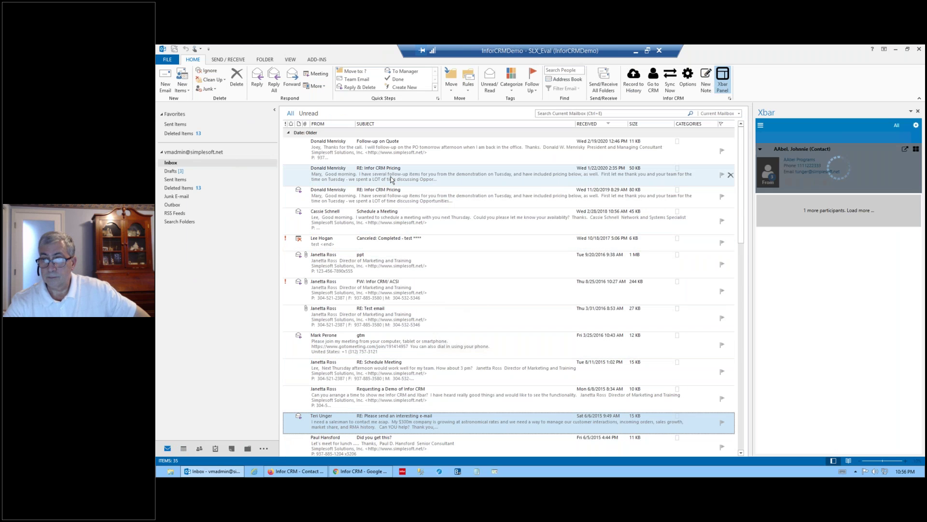
left_click(371, 175)
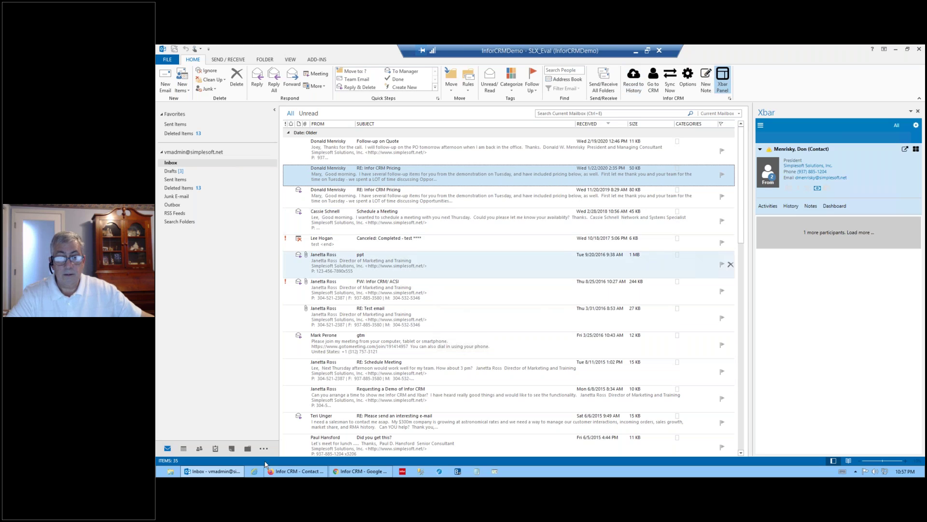
left_click(296, 472)
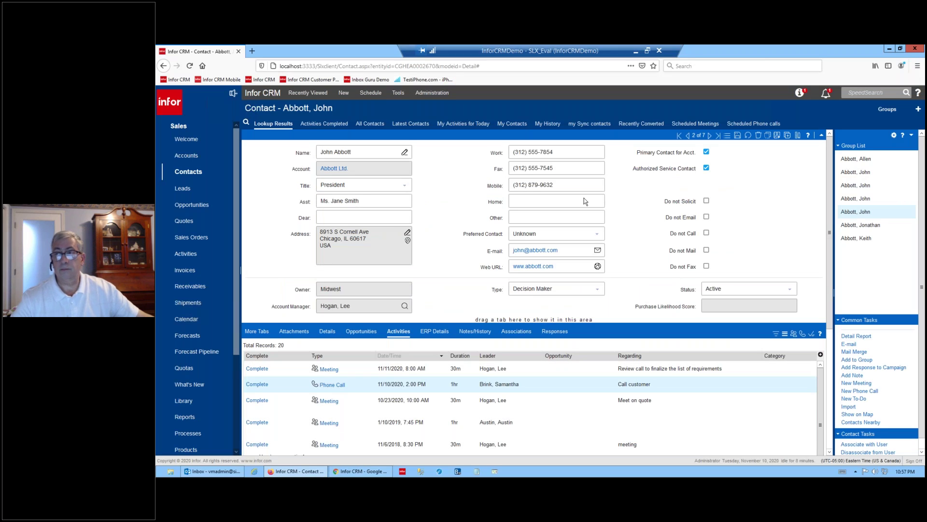
Open the Activities area, view the group options of My Activities, and display the All Open group
left_click(191, 255)
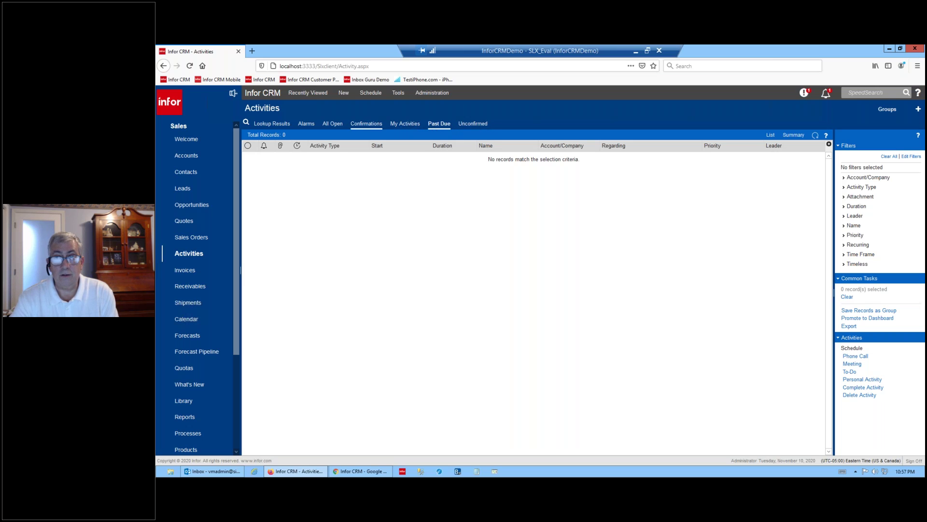
right_click(411, 125)
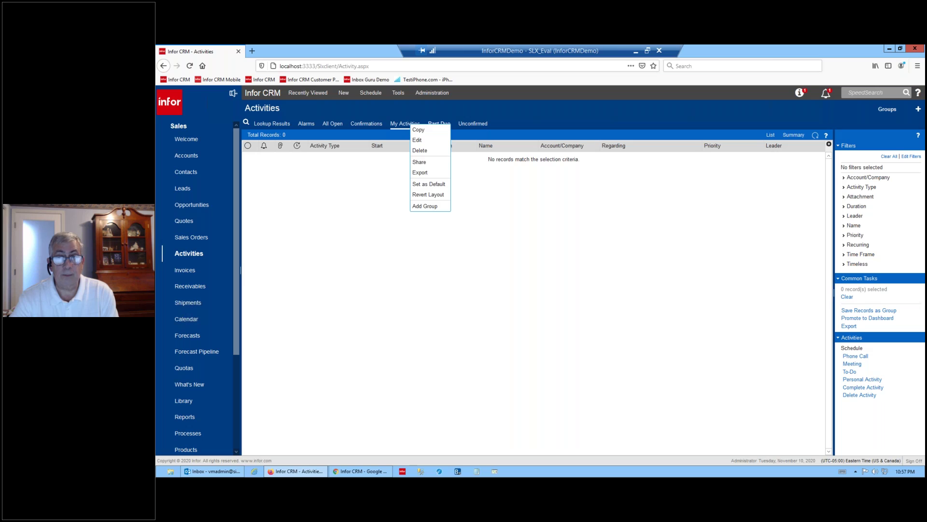
left_click(432, 208)
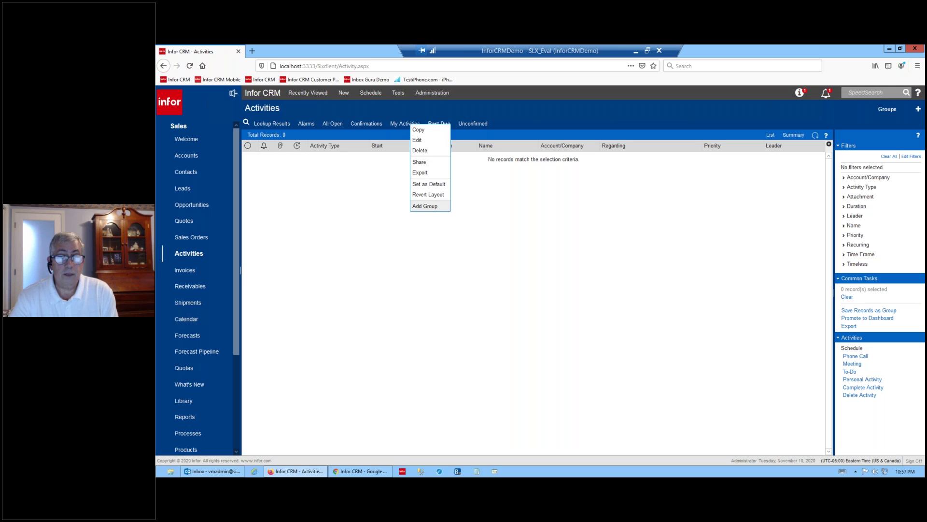
left_click(339, 126)
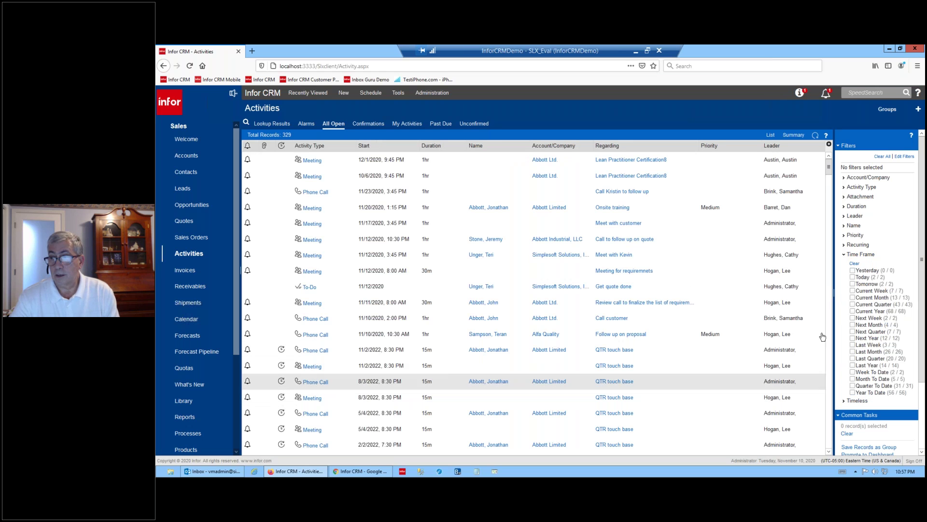
Review the Time Frame and Name filters and filter the All Open activities by the leader with 89 activities
left_click(846, 255)
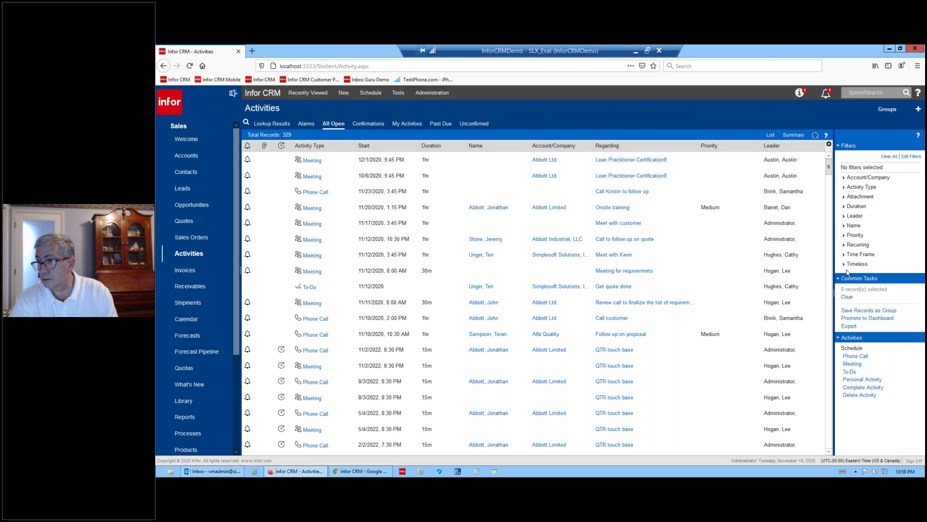
left_click(842, 226)
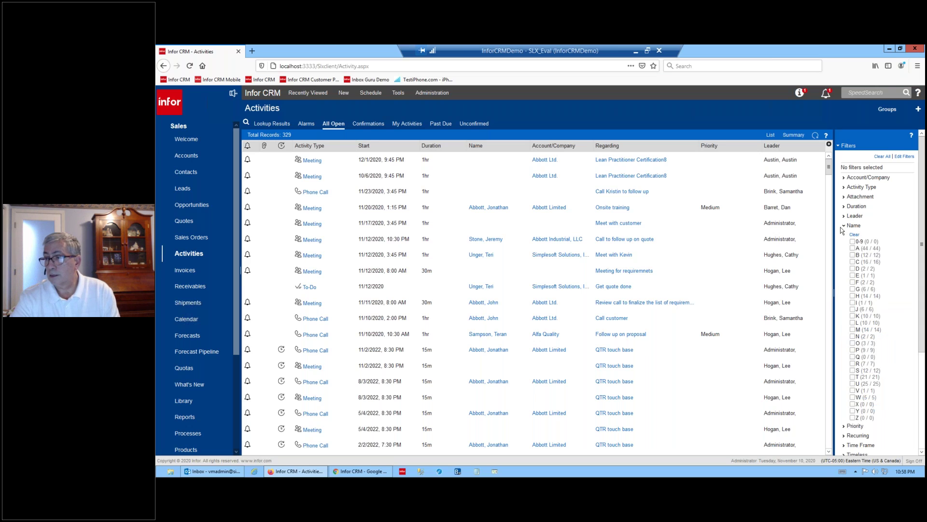
left_click(844, 226)
left_click(843, 215)
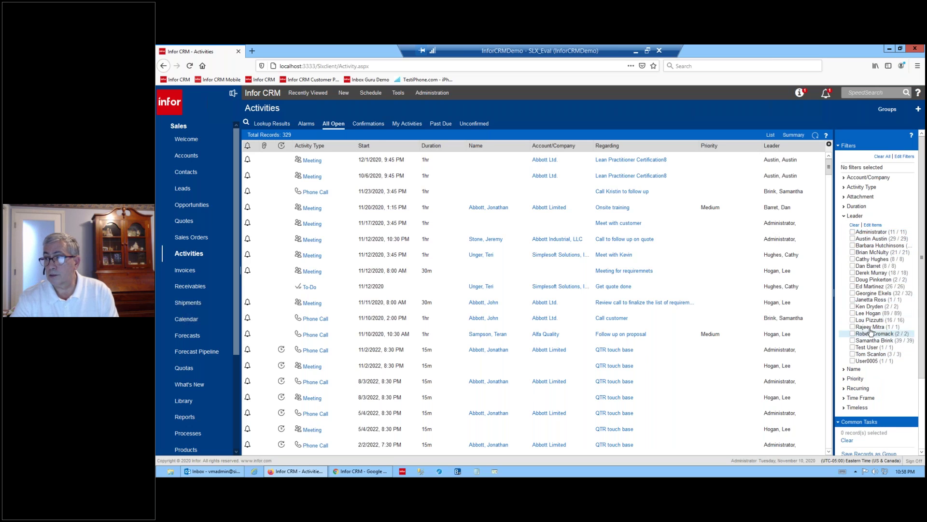
left_click(856, 314)
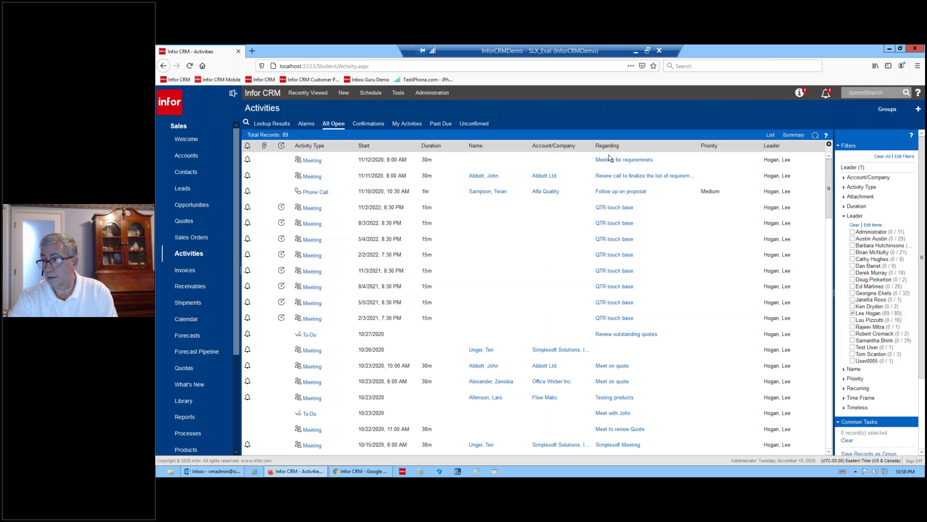
left_click_drag(922, 222, 923, 291)
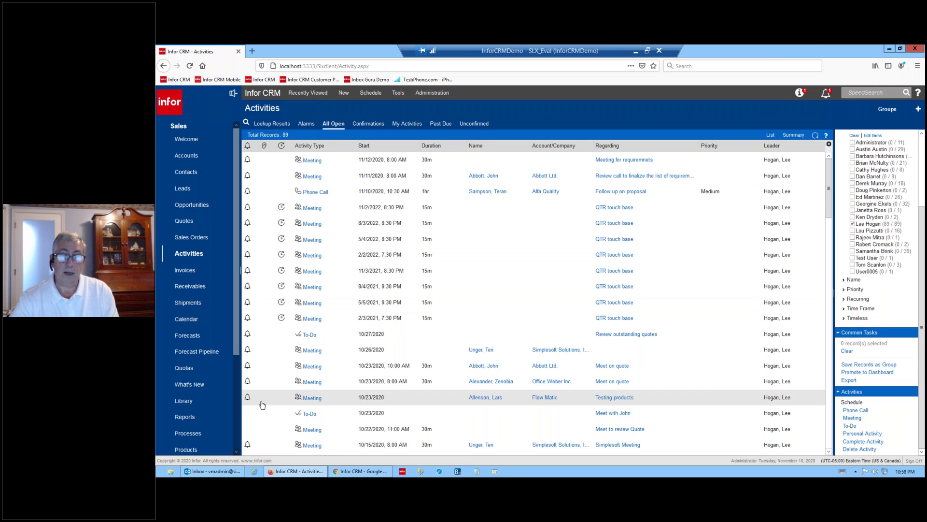
Open the Reports list, filter its Family to Activities to view the available reports, and return to Activities
left_click(192, 418)
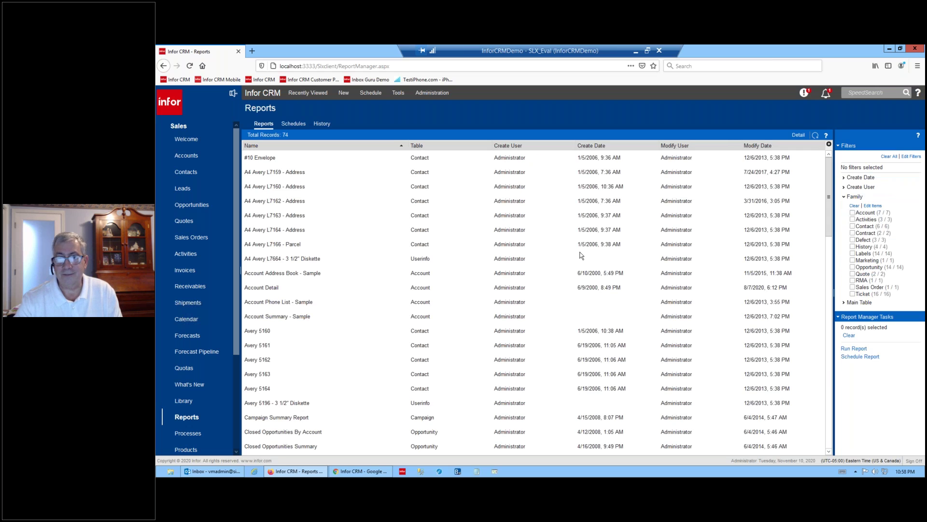
left_click(852, 220)
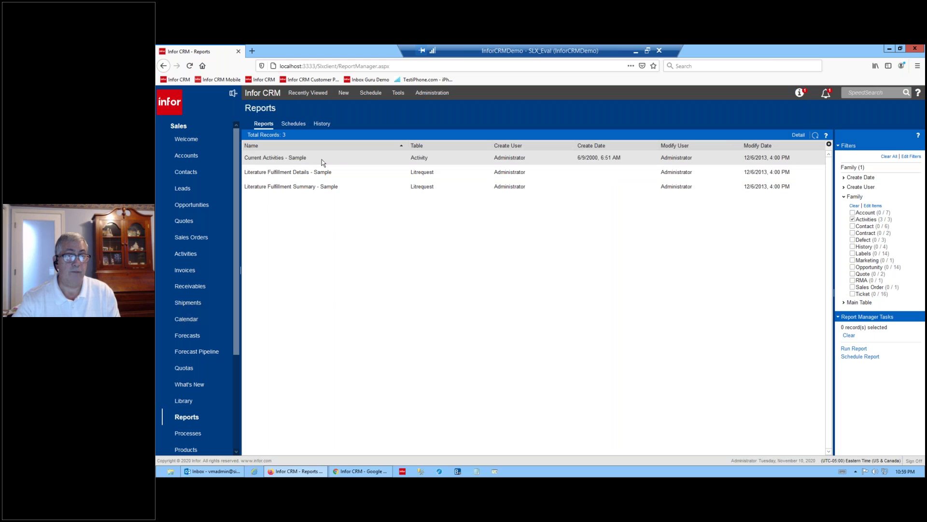
left_click(186, 257)
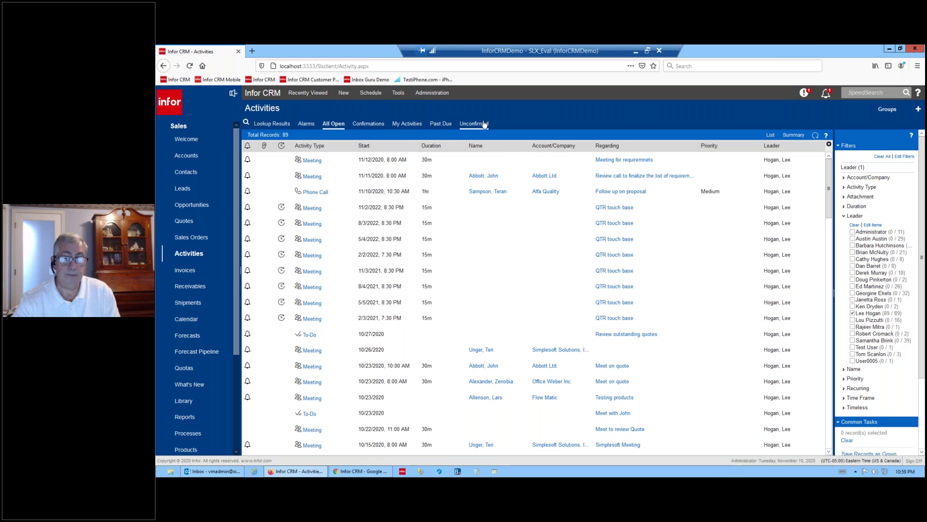
Switch to Outlook, review the connector's Send to CRM / Record to History options, and close them without saving
left_click(217, 471)
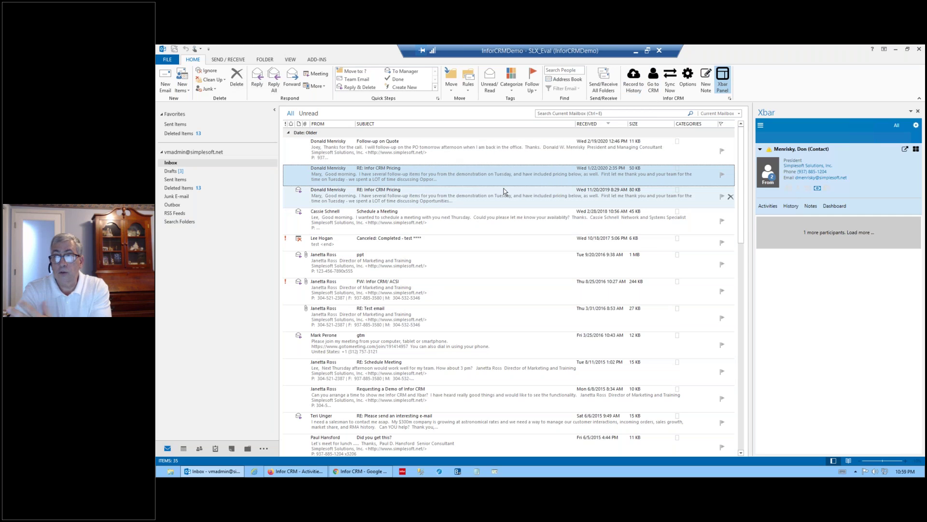
left_click(634, 86)
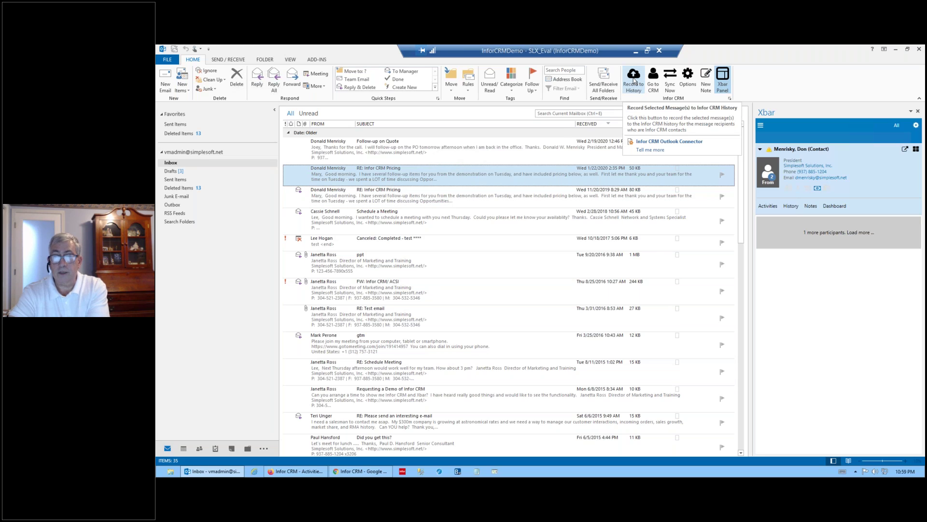
left_click(688, 80)
left_click(409, 174)
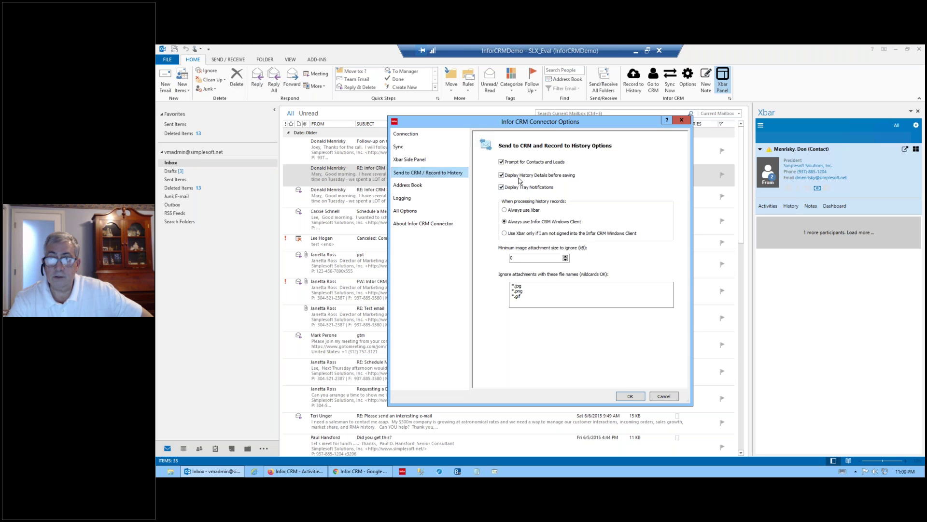
left_click(663, 396)
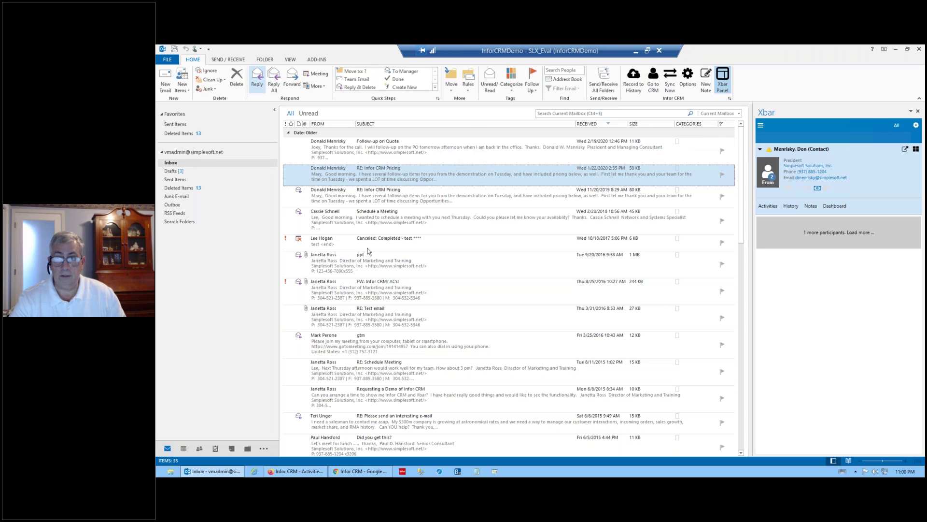
Reply to the 1/22/2020 RE: Infor CRM Pricing e-mail with "Thank you!" and send it
key("ctrl+r")
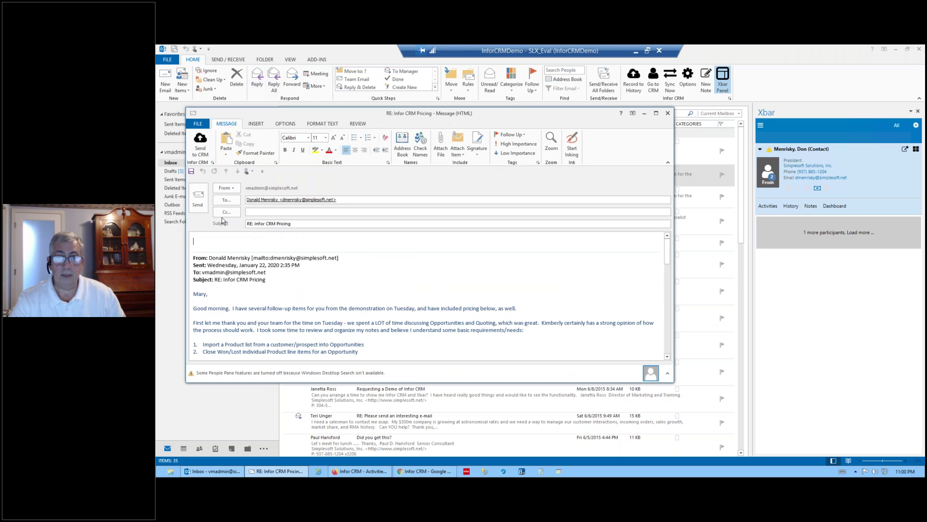
type("Thank you!")
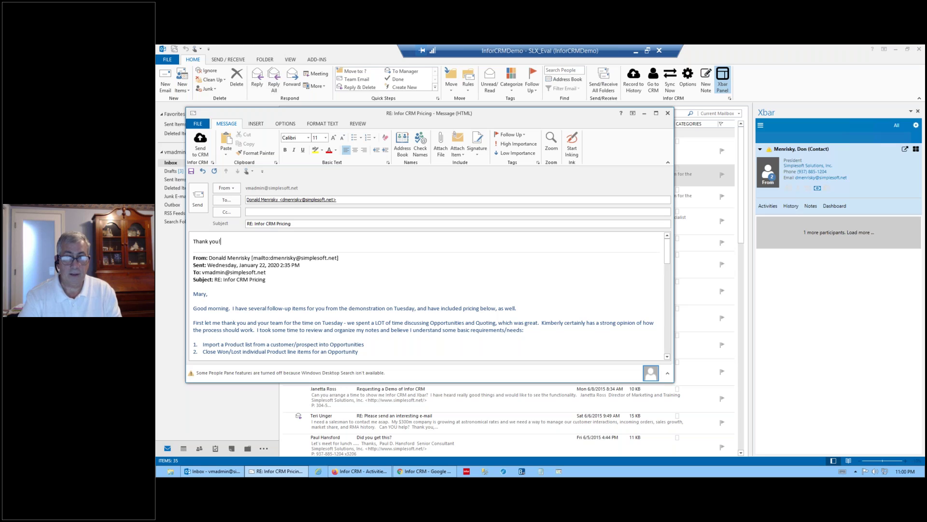
key("Home")
key("alt+s")
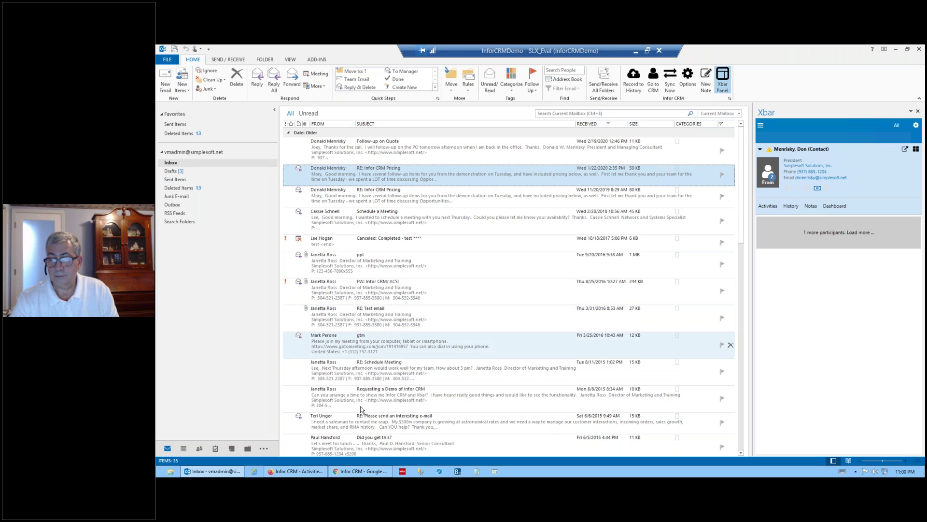
Recheck the Outlook connector's connection and history recording options, close them without saving, and return to the Infor CRM activities
left_click(358, 471)
left_click(294, 471)
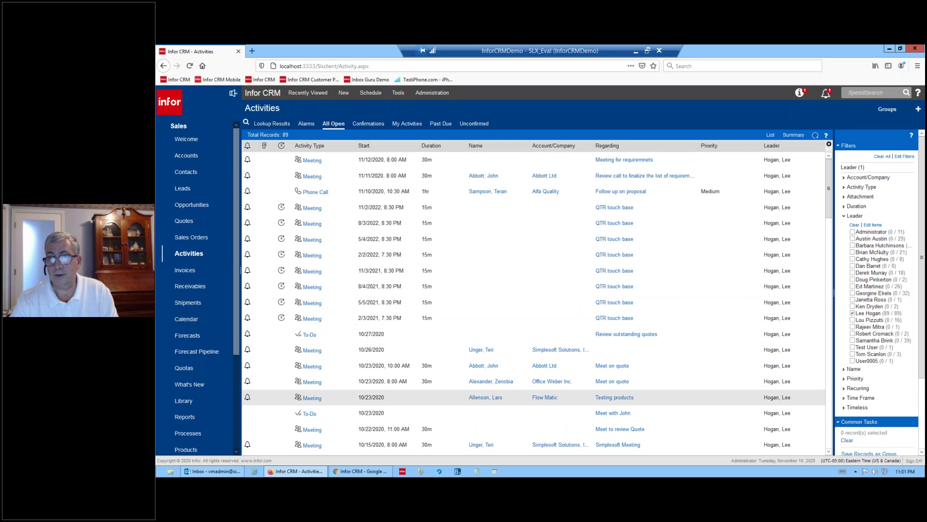
left_click(220, 470)
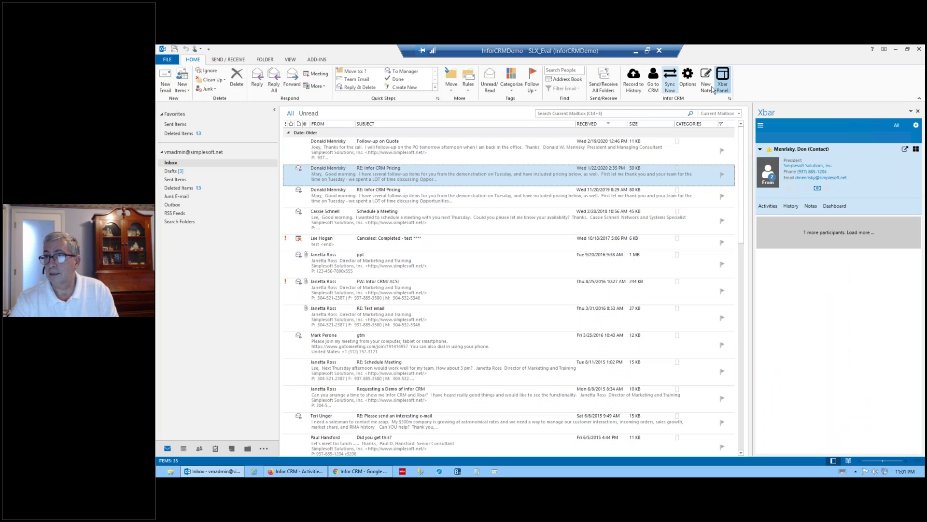
left_click(687, 80)
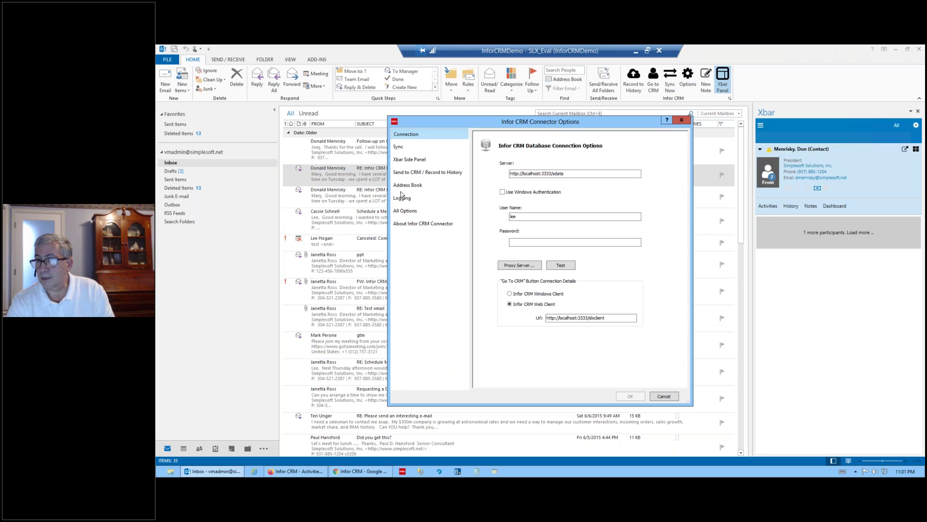
left_click(429, 173)
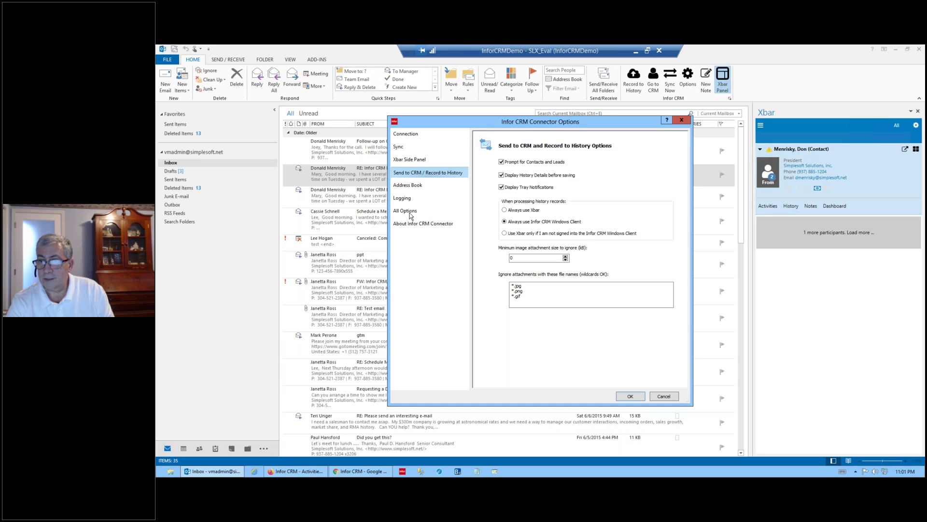
left_click(664, 396)
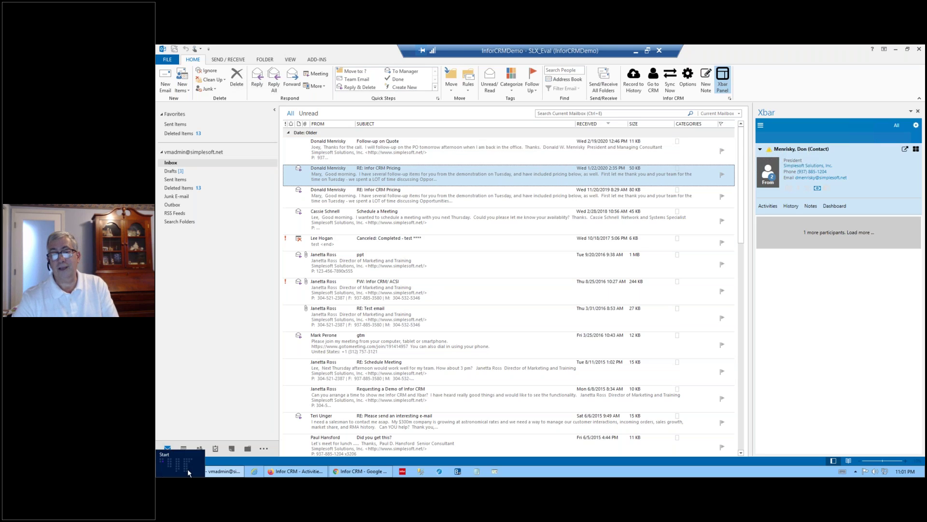
mouse_move(207, 475)
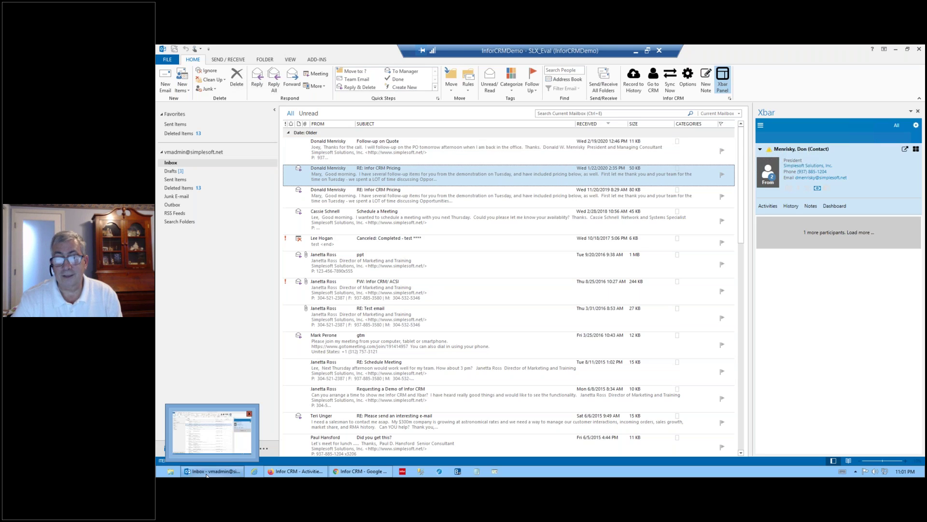
mouse_move(285, 473)
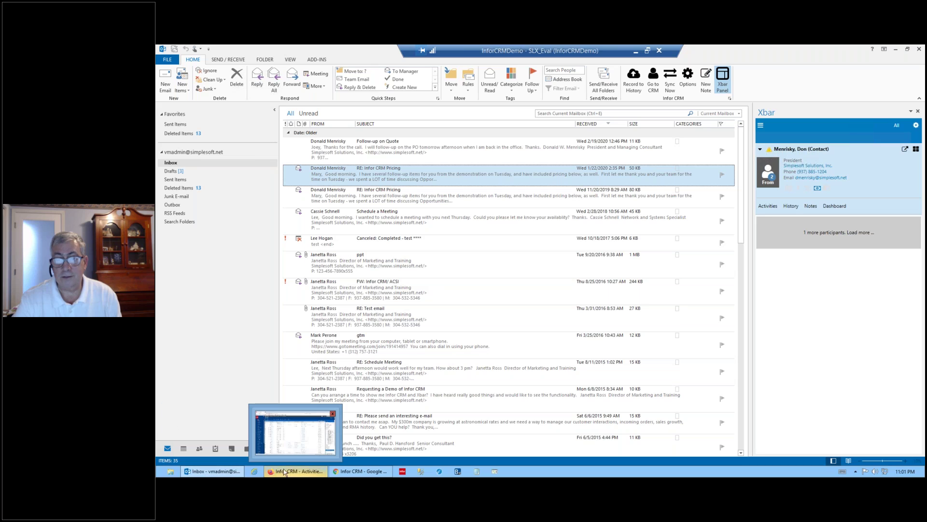
left_click(318, 472)
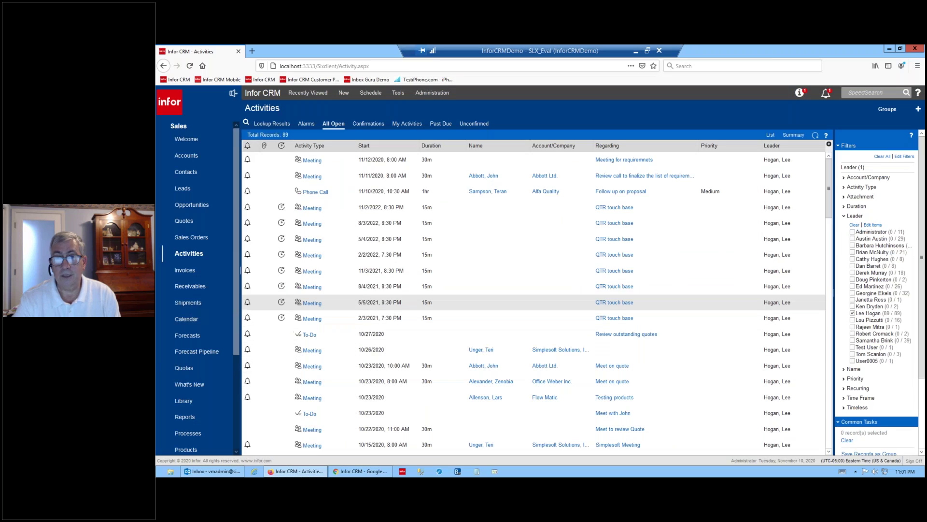
Review the completion form for the single 2/2/2022 QTR touch base meeting occurrence, including its notes, and cancel it
right_click(332, 261)
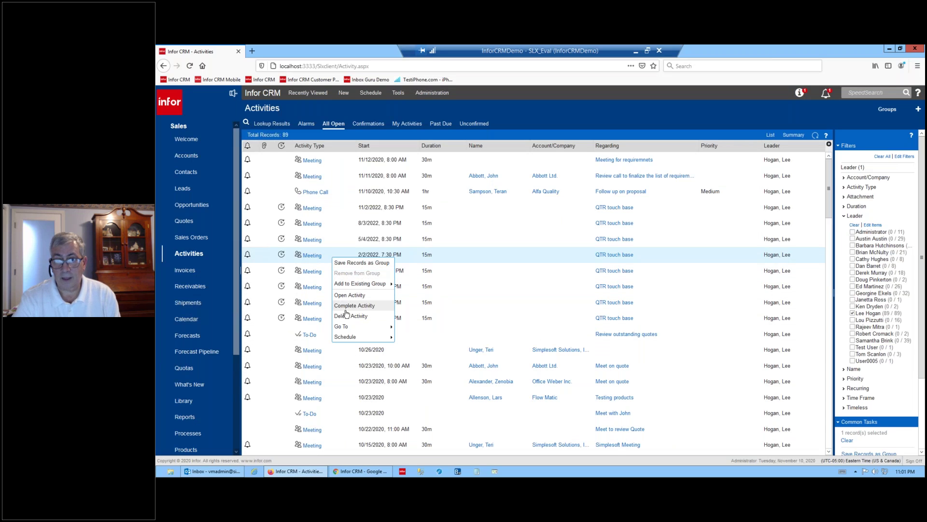
left_click(346, 306)
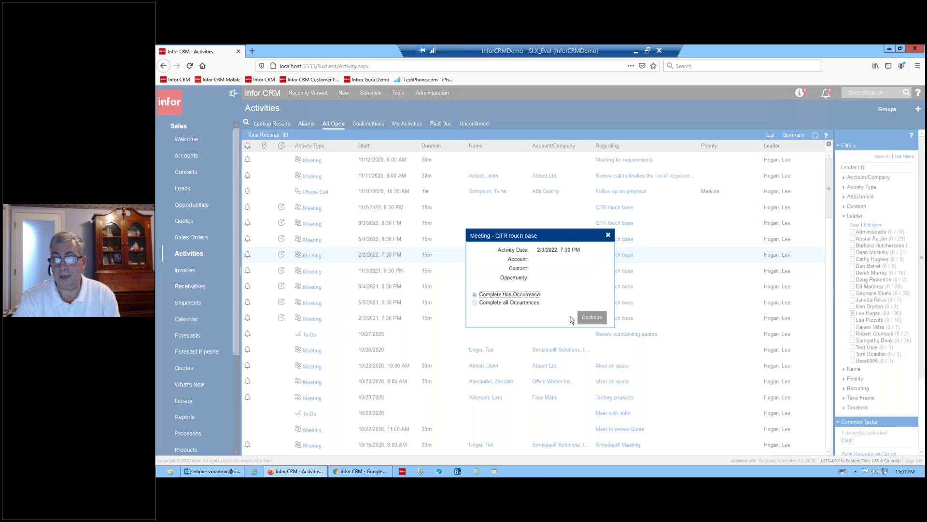
left_click(590, 318)
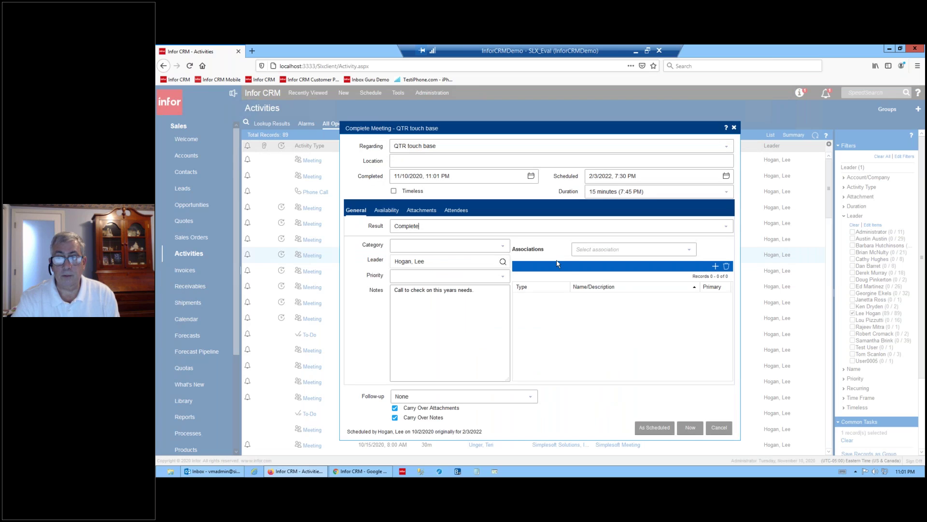
left_click(497, 298)
key("ctrl+a")
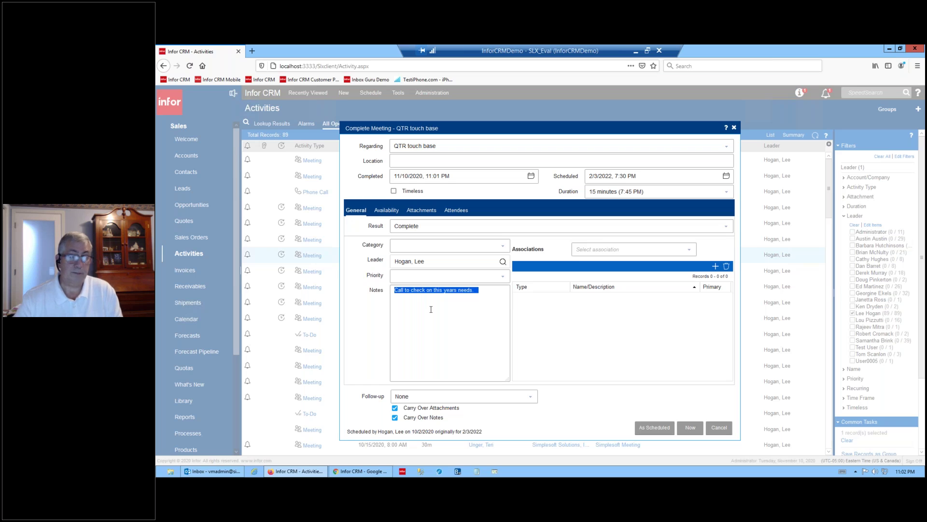
left_click(715, 429)
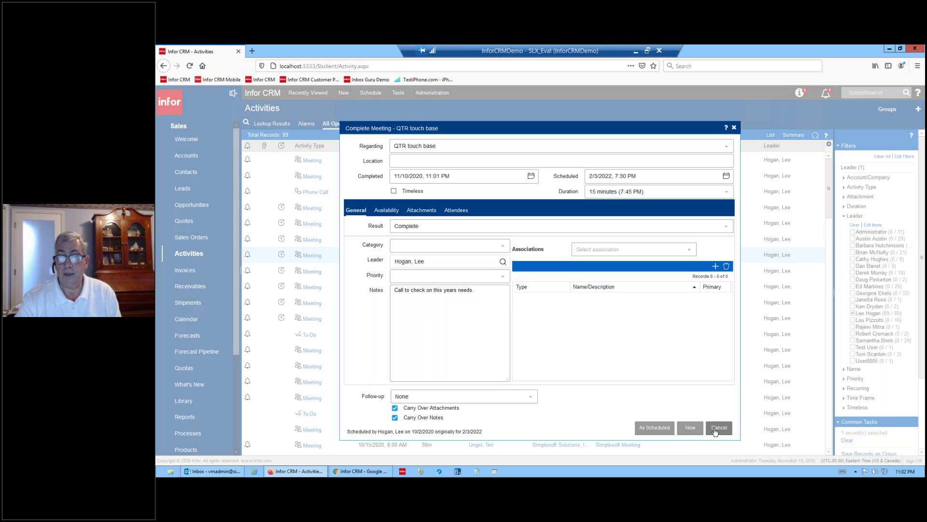